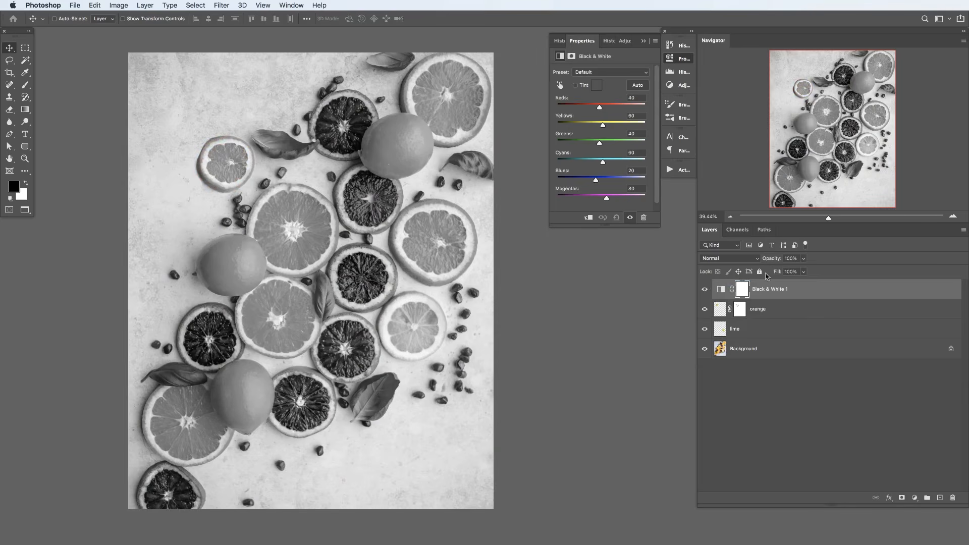
pyautogui.press('7')
pyautogui.press('2')
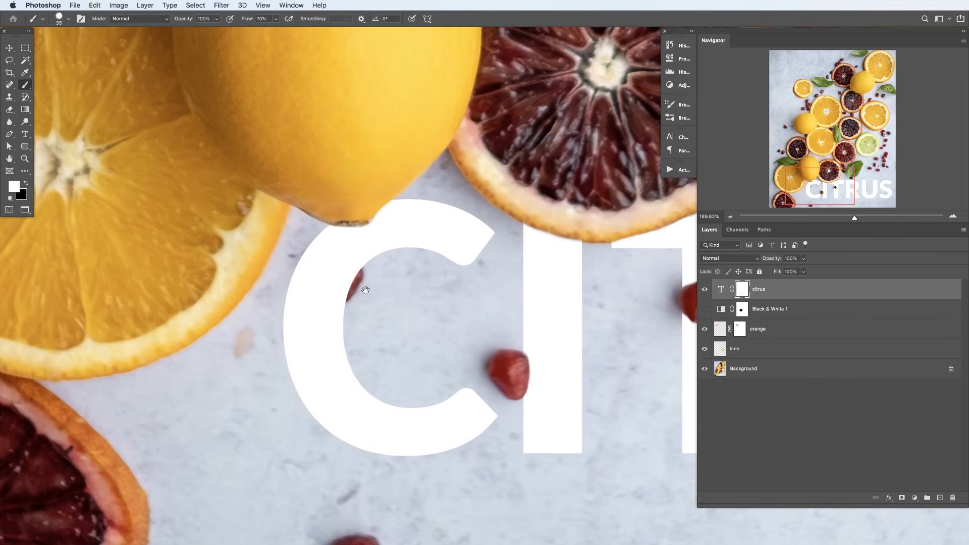
pyautogui.press('x')
pyautogui.moveTo(362, 275)
pyautogui.mouseDown()
pyautogui.moveTo(348, 291)
pyautogui.moveTo(333, 276)
pyautogui.moveTo(354, 276)
pyautogui.moveTo(330, 286)
pyautogui.moveTo(340, 298)
pyautogui.moveTo(343, 265)
pyautogui.moveTo(321, 277)
pyautogui.moveTo(332, 297)
pyautogui.moveTo(317, 292)
pyautogui.moveTo(329, 310)
pyautogui.mouseUp()
pyautogui.press('x')
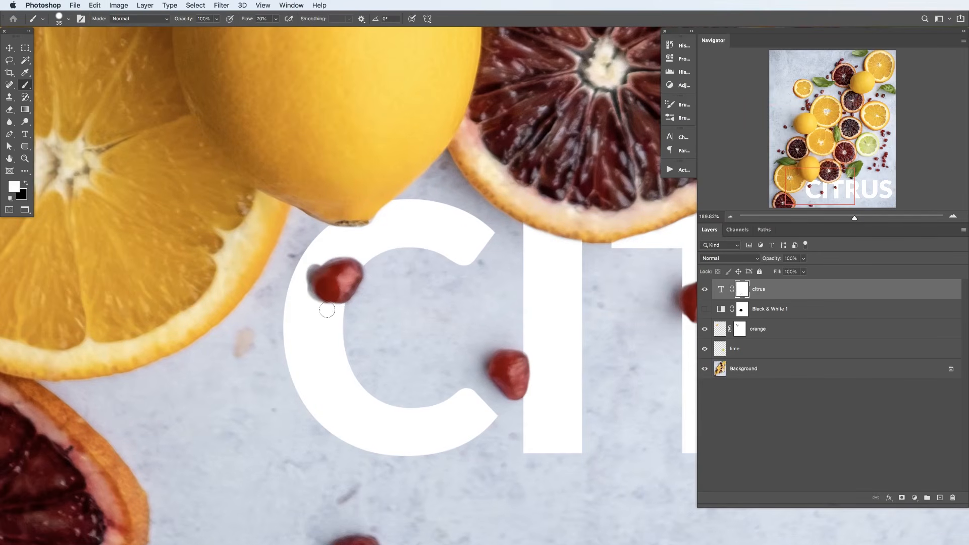
pyautogui.moveTo(326, 256); pyautogui.dragTo(364, 252)
pyautogui.moveTo(422, 294); pyautogui.dragTo(361, 306)
pyautogui.moveTo(425, 306); pyautogui.dragTo(389, 325)
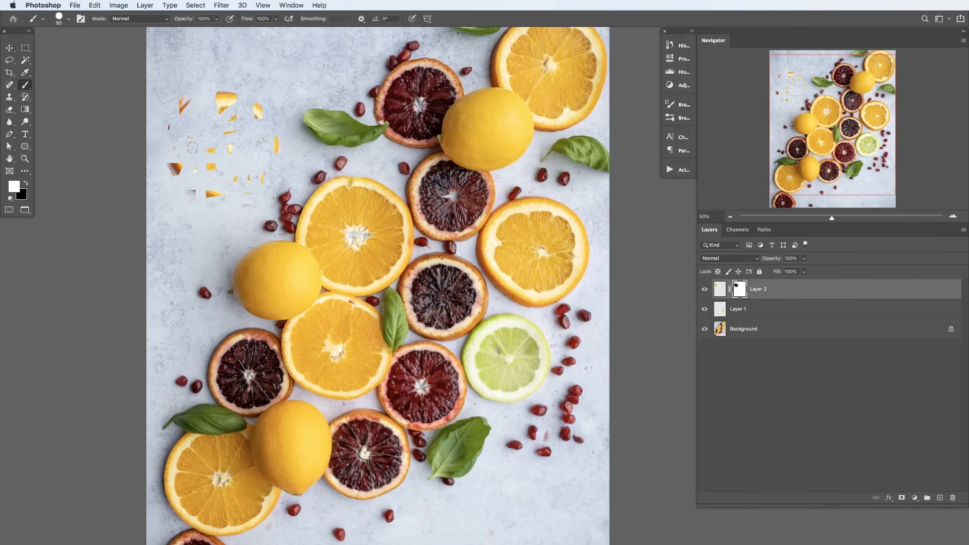
pyautogui.moveTo(192, 148); pyautogui.dragTo(219, 146)
pyautogui.moveTo(207, 146)
pyautogui.mouseDown()
pyautogui.moveTo(196, 96)
pyautogui.moveTo(219, 90)
pyautogui.moveTo(230, 122)
pyautogui.moveTo(202, 140)
pyautogui.moveTo(229, 107)
pyautogui.moveTo(253, 117)
pyautogui.moveTo(260, 174)
pyautogui.moveTo(223, 197)
pyautogui.moveTo(200, 189)
pyautogui.moveTo(248, 133)
pyautogui.moveTo(214, 175)
pyautogui.moveTo(244, 152)
pyautogui.moveTo(181, 162)
pyautogui.moveTo(181, 98)
pyautogui.mouseUp()
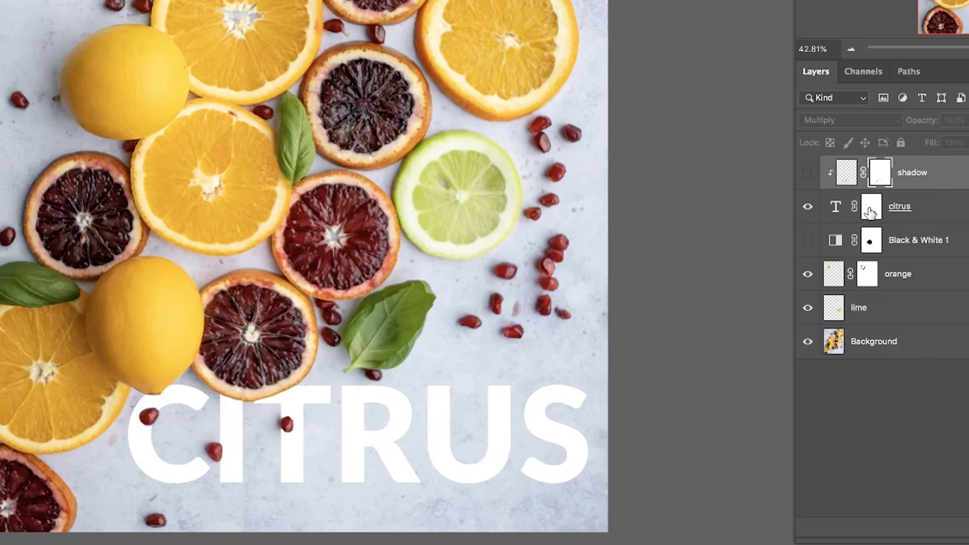
pyautogui.keyDown('shift'); pyautogui.click(870, 212); pyautogui.keyUp('shift')
pyautogui.keyDown('shift'); pyautogui.click(870, 212); pyautogui.keyUp('shift')
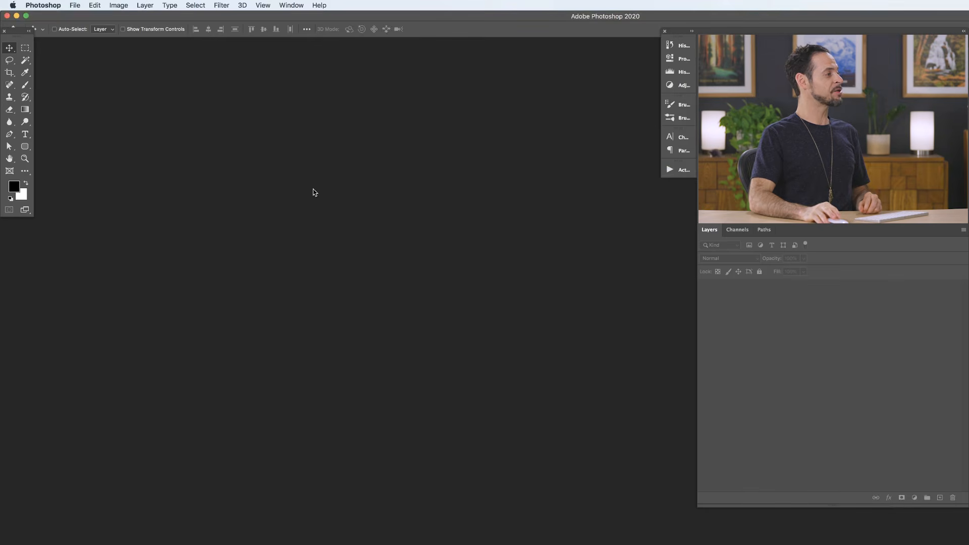
# - Open Layers and Masks.jpg from the Images folder and show the whole picture in full screen mode
pyautogui.press('super+o')
pyautogui.click(291, 110)
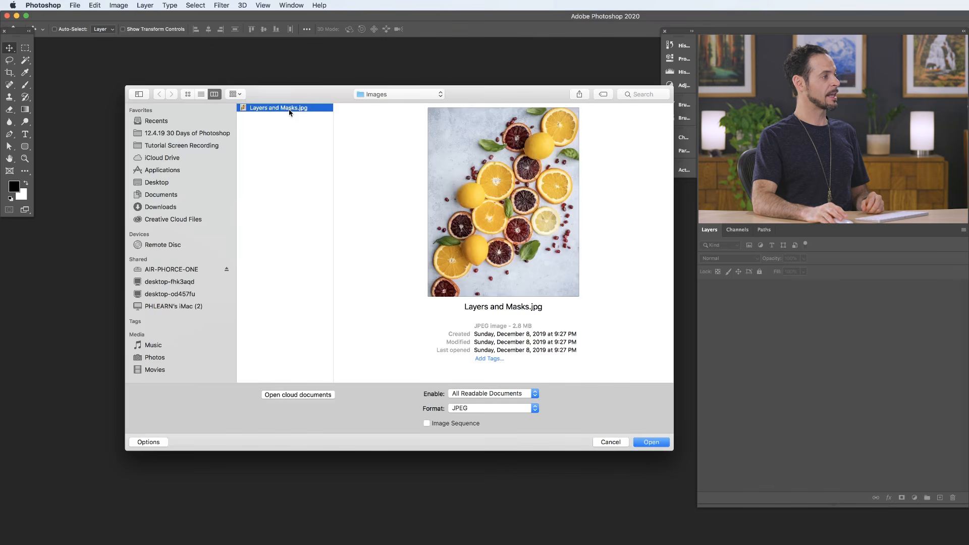
pyautogui.moveTo(467, 97); pyautogui.dragTo(410, 98)
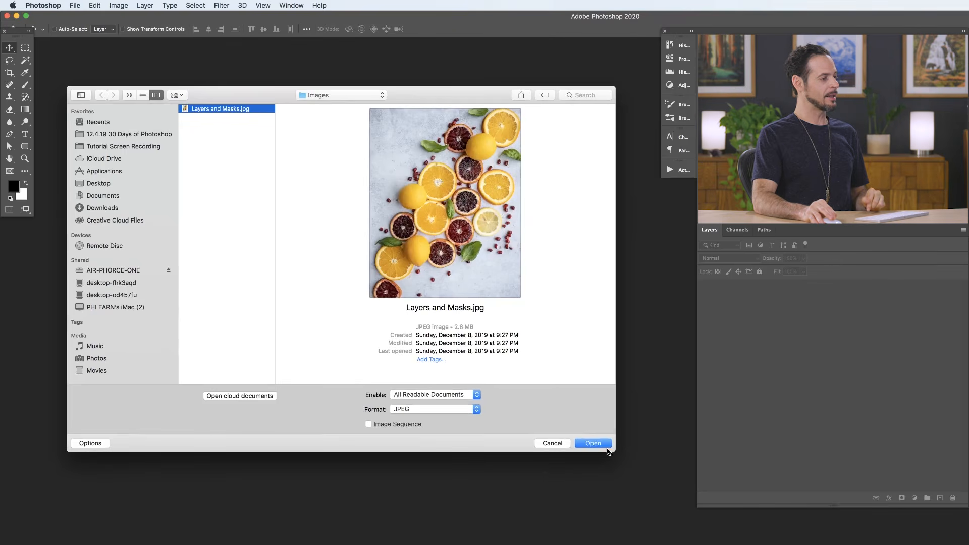
pyautogui.click(604, 448)
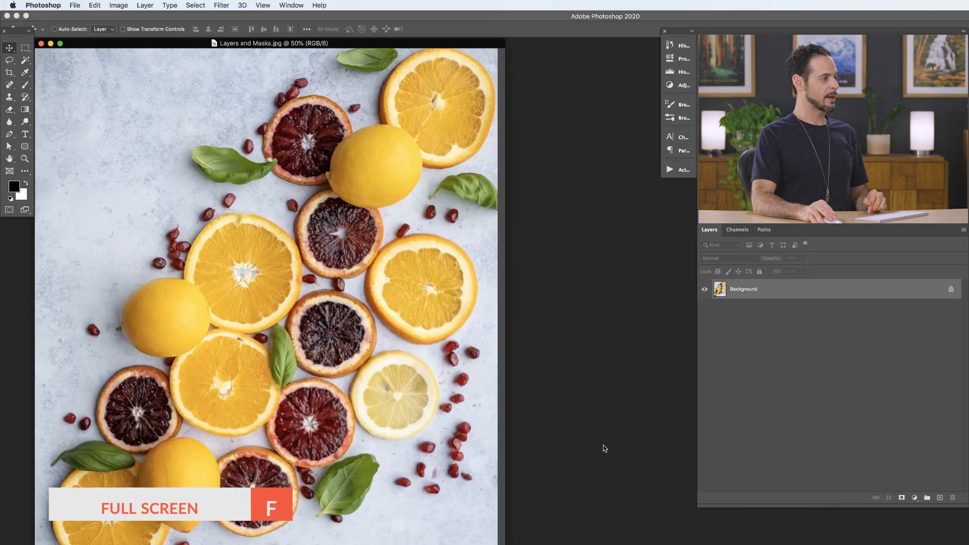
pyautogui.press('f')
pyautogui.press('super+minus')
pyautogui.moveTo(545, 360); pyautogui.dragTo(435, 338)
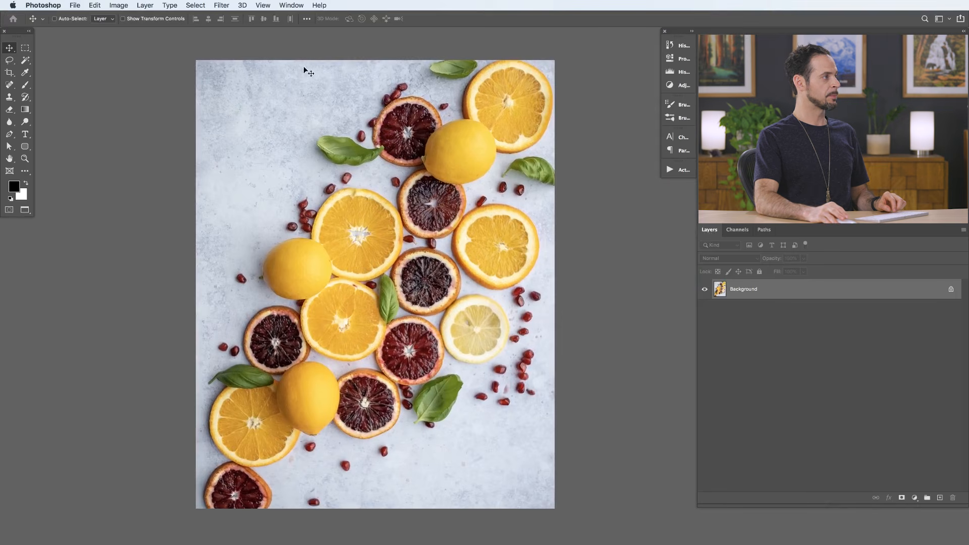
pyautogui.click(296, 7)
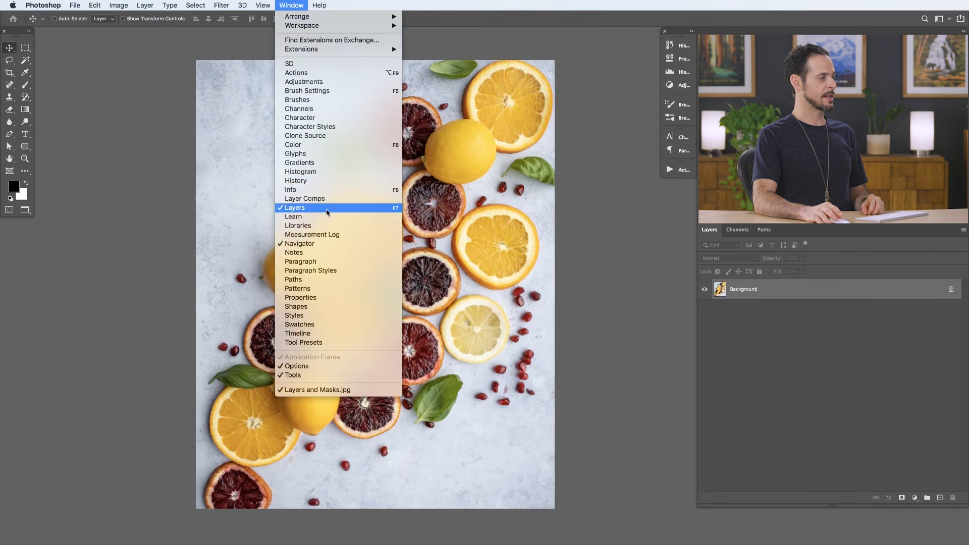
pyautogui.click(751, 326)
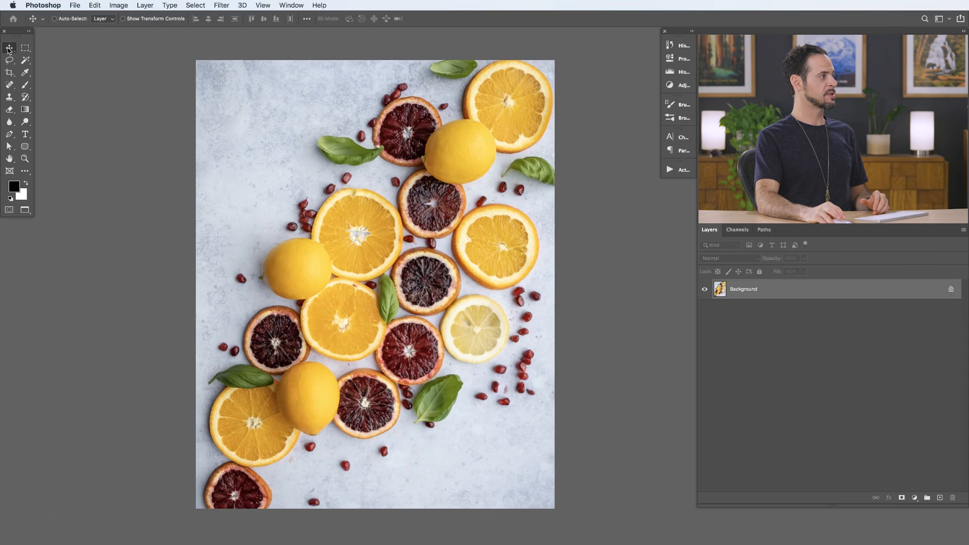
# - Convert the Background to a normal layer and try moving the image around the canvas
pyautogui.moveTo(439, 169); pyautogui.dragTo(431, 192)
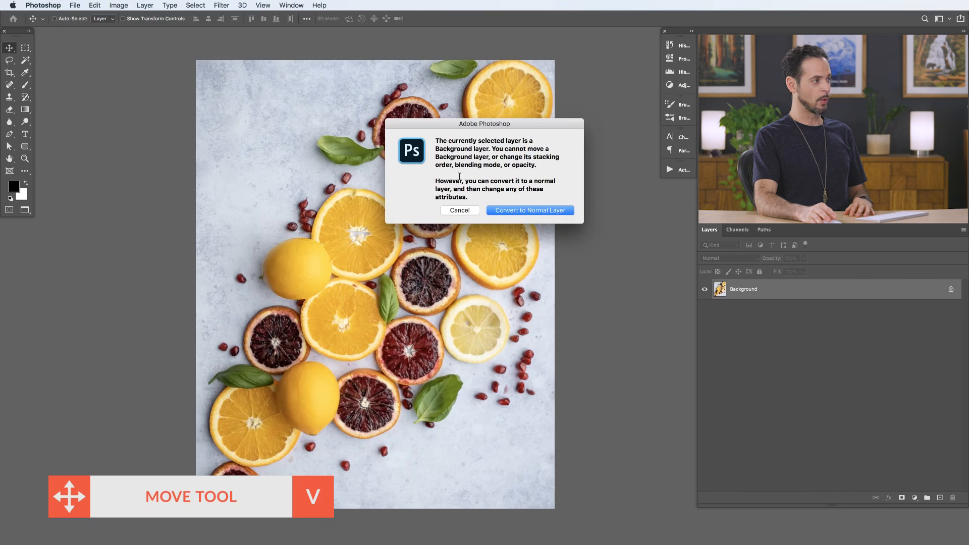
pyautogui.click(542, 211)
pyautogui.moveTo(452, 241); pyautogui.dragTo(158, 290)
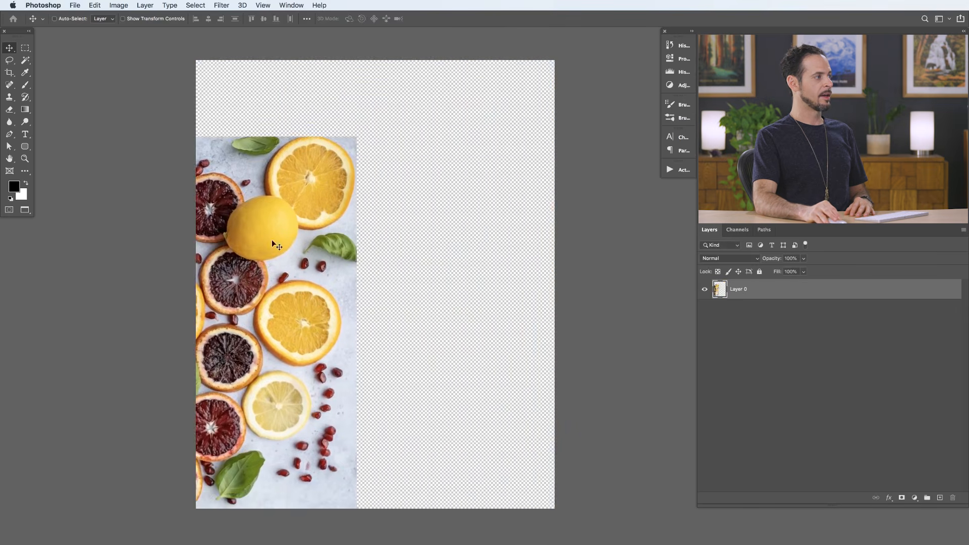
pyautogui.moveTo(263, 240); pyautogui.dragTo(192, 277)
pyautogui.moveTo(346, 222); pyautogui.dragTo(517, 200)
pyautogui.moveTo(441, 279); pyautogui.dragTo(485, 233)
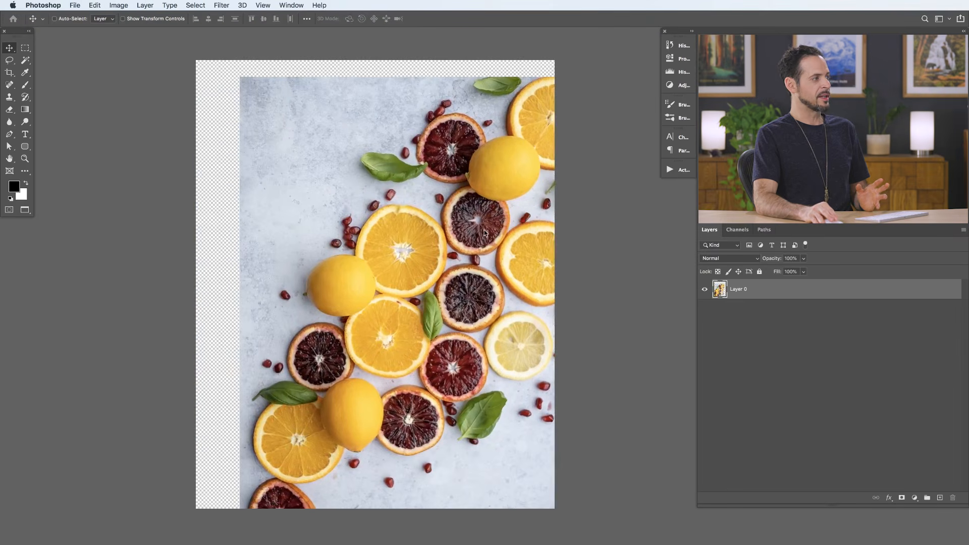
# - Undo the image moves and the conversion of the Background to a normal layer
pyautogui.press('super+z')
pyautogui.press('super+z')
pyautogui.press('super+z')
pyautogui.press('super+z')
pyautogui.press('super+z')
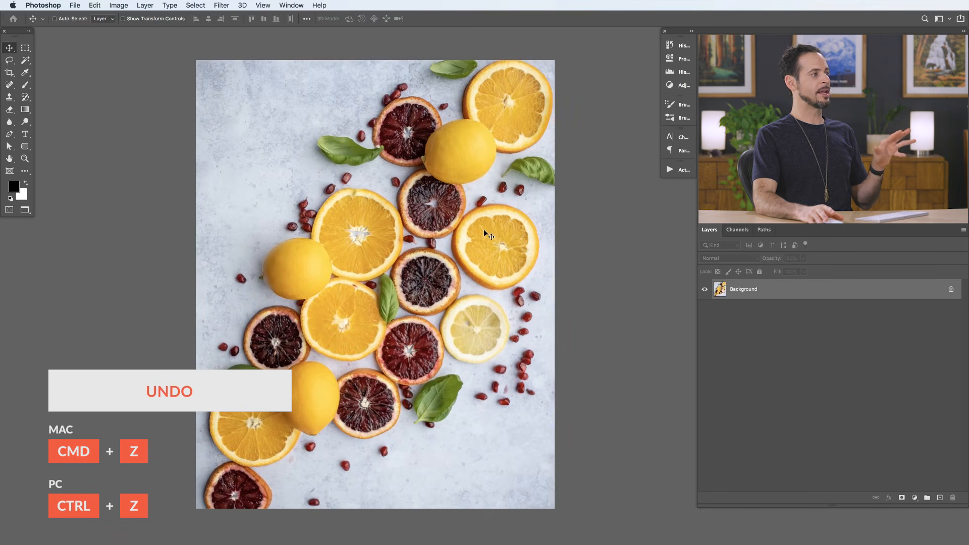
# - Add a new empty layer above the Background and choose green #83d830 as the foreground color for the Brush tool
pyautogui.click(940, 498)
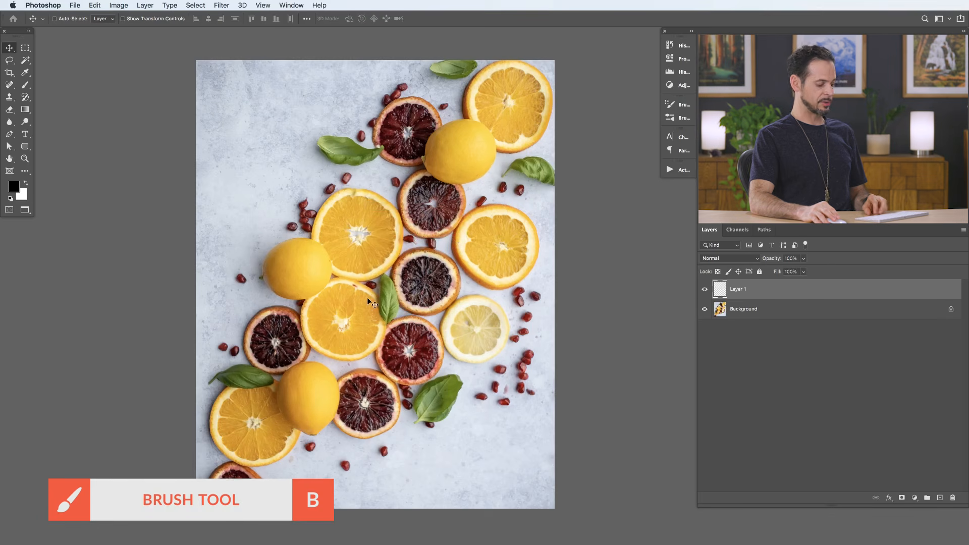
pyautogui.press('b')
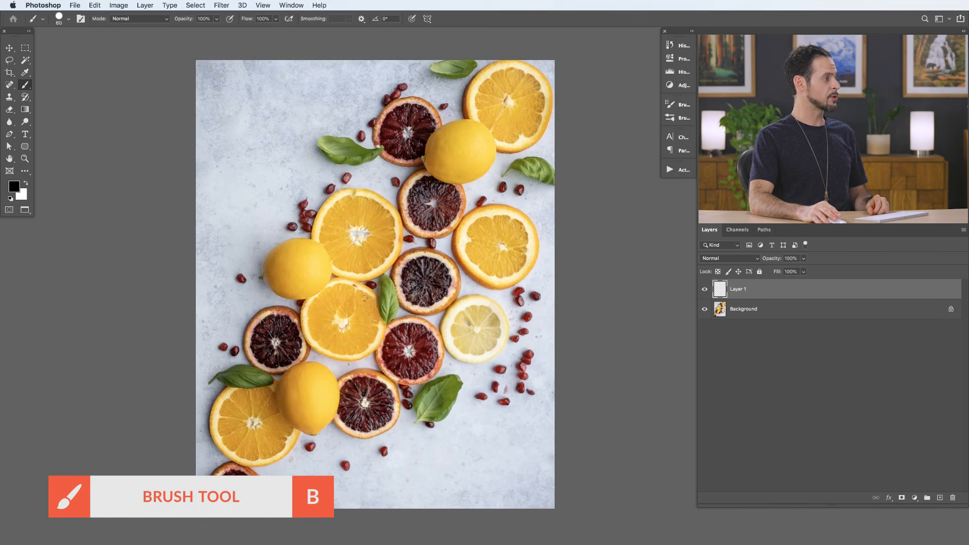
pyautogui.click(14, 187)
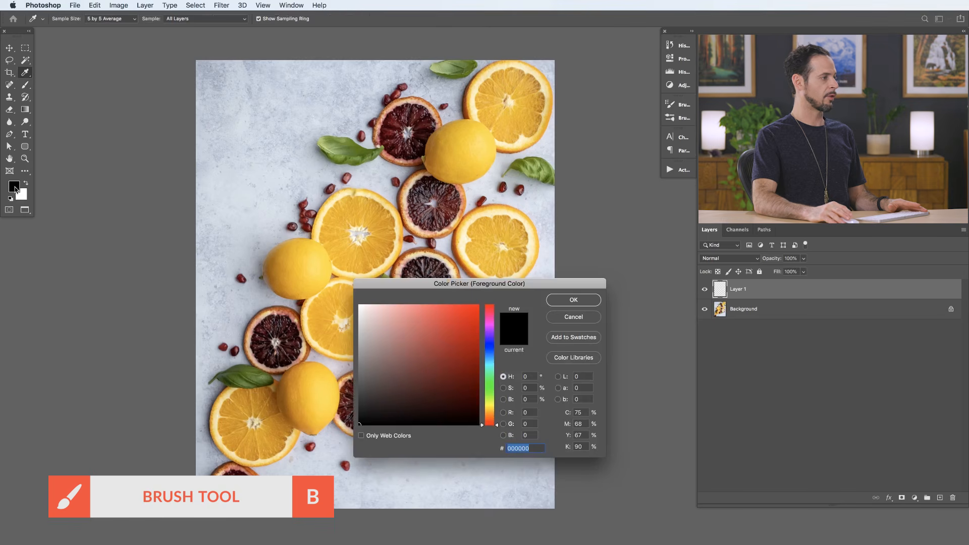
pyautogui.click(490, 384)
pyautogui.moveTo(434, 343); pyautogui.dragTo(448, 327)
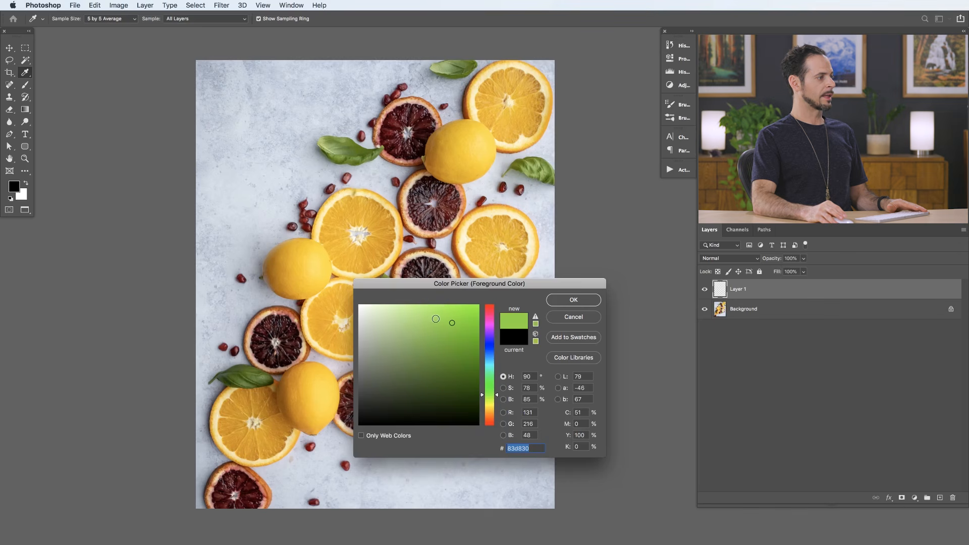
pyautogui.click(574, 300)
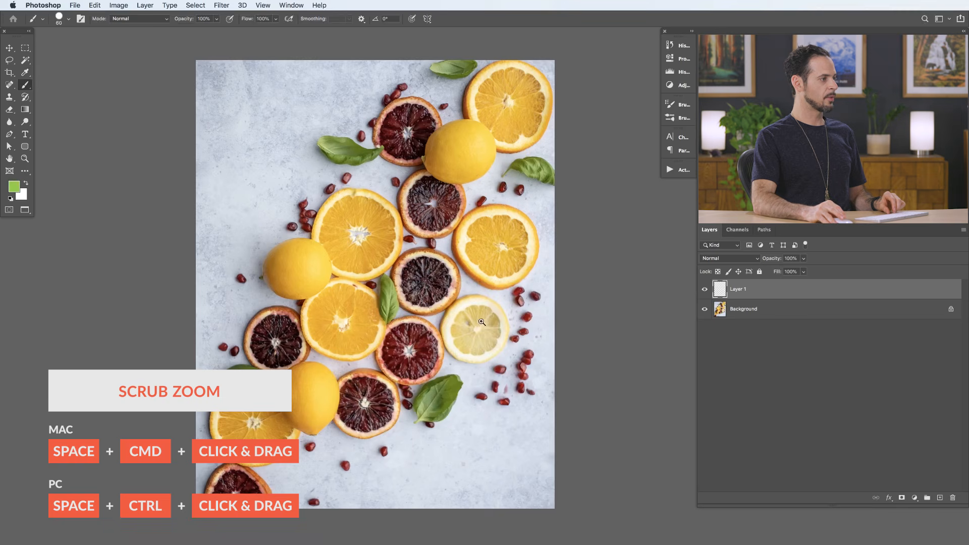
# - Paint green over the entire lemon slice on Layer 1 with the Brush tool
pyautogui.moveTo(489, 307)
pyautogui.mouseDown()
pyautogui.moveTo(501, 326)
pyautogui.moveTo(521, 317)
pyautogui.moveTo(489, 335)
pyautogui.moveTo(508, 330)
pyautogui.moveTo(497, 335)
pyautogui.moveTo(490, 307)
pyautogui.moveTo(472, 351)
pyautogui.moveTo(465, 285)
pyautogui.moveTo(474, 325)
pyautogui.moveTo(462, 292)
pyautogui.moveTo(425, 295)
pyautogui.moveTo(437, 276)
pyautogui.moveTo(423, 283)
pyautogui.moveTo(422, 272)
pyautogui.moveTo(437, 255)
pyautogui.moveTo(469, 252)
pyautogui.moveTo(519, 278)
pyautogui.moveTo(540, 330)
pyautogui.moveTo(515, 382)
pyautogui.moveTo(463, 404)
pyautogui.moveTo(404, 380)
pyautogui.moveTo(388, 318)
pyautogui.moveTo(421, 264)
pyautogui.moveTo(430, 259)
pyautogui.moveTo(410, 275)
pyautogui.moveTo(427, 356)
pyautogui.moveTo(424, 322)
pyautogui.moveTo(486, 378)
pyautogui.moveTo(513, 303)
pyautogui.mouseUp()
pyautogui.moveTo(506, 265); pyautogui.dragTo(521, 274)
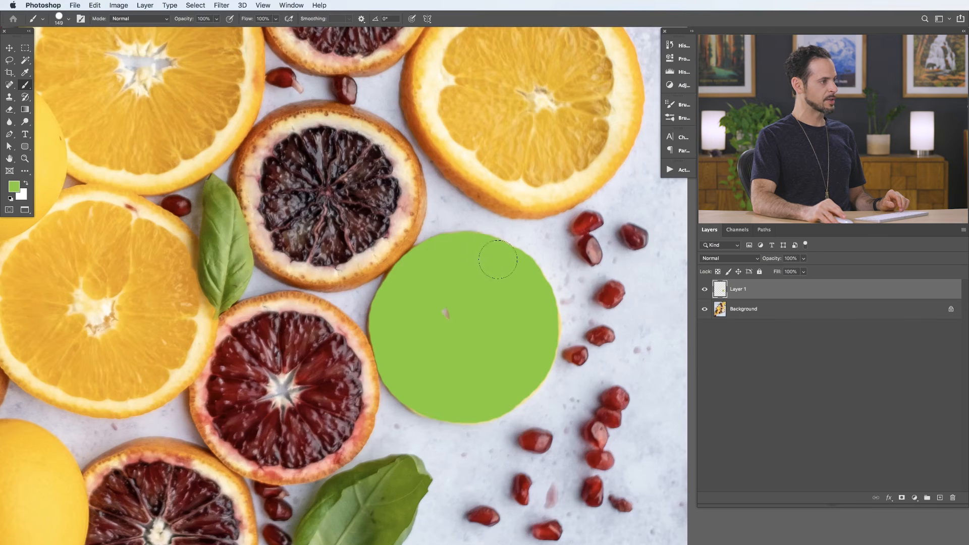
pyautogui.press('super+0')
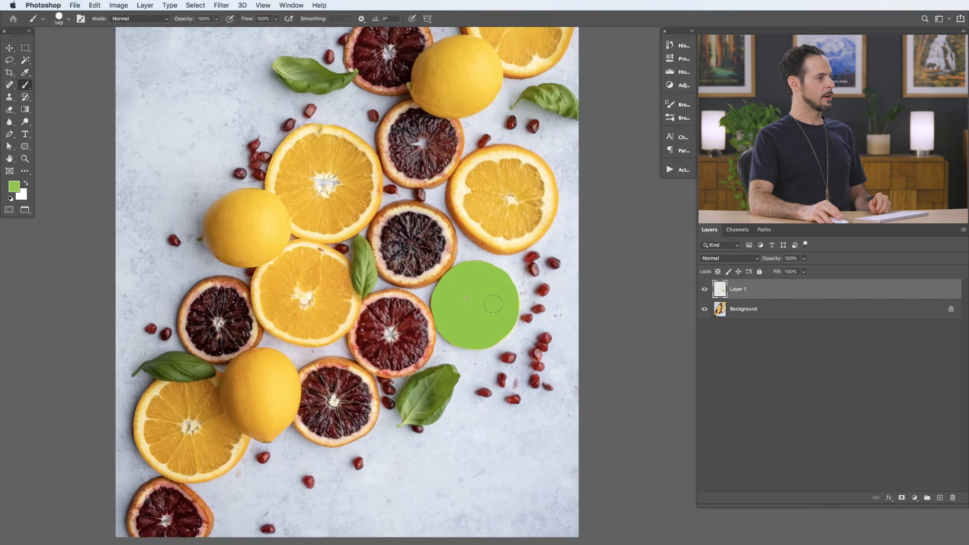
# - Try moving the painted green circle to the upper-left area of the photo, and undo the move
pyautogui.click(10, 50)
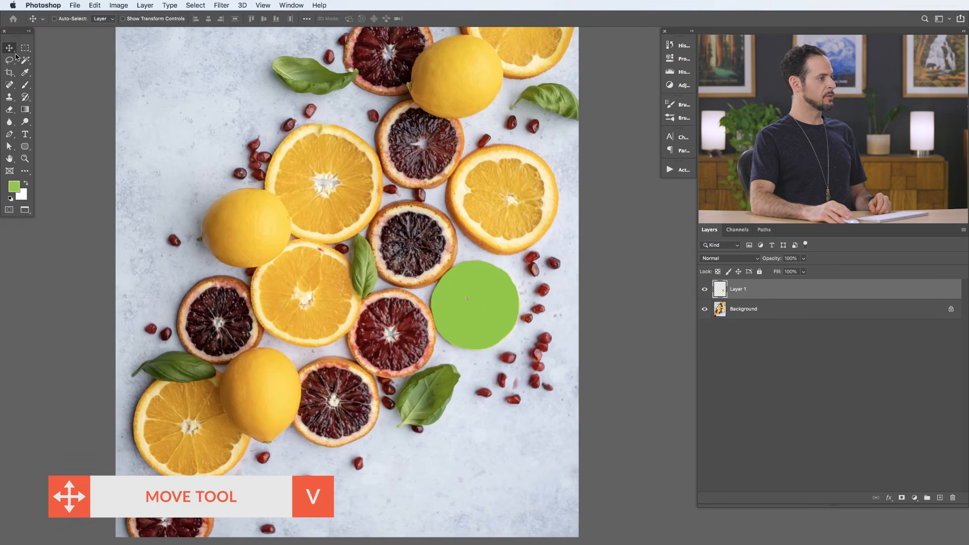
pyautogui.moveTo(489, 295); pyautogui.dragTo(210, 116)
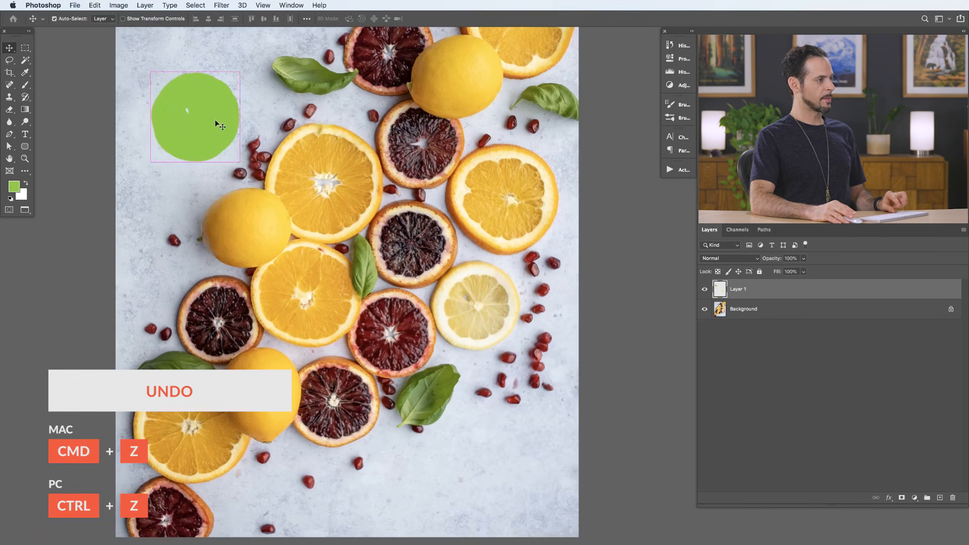
pyautogui.press('super+z')
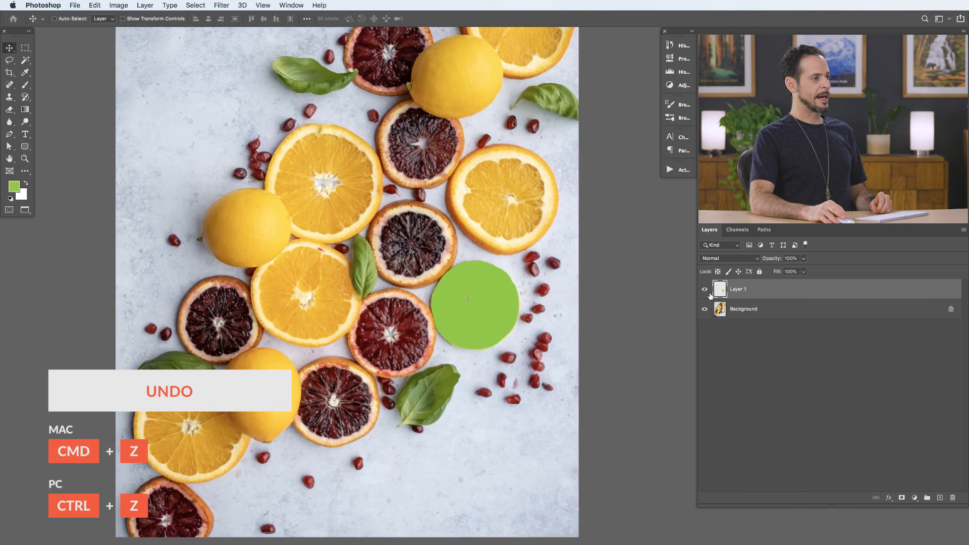
# - Toggle the visibility of Layer 1 several times to compare, and try out a lower layer opacity
pyautogui.click(705, 289)
pyautogui.click(706, 290)
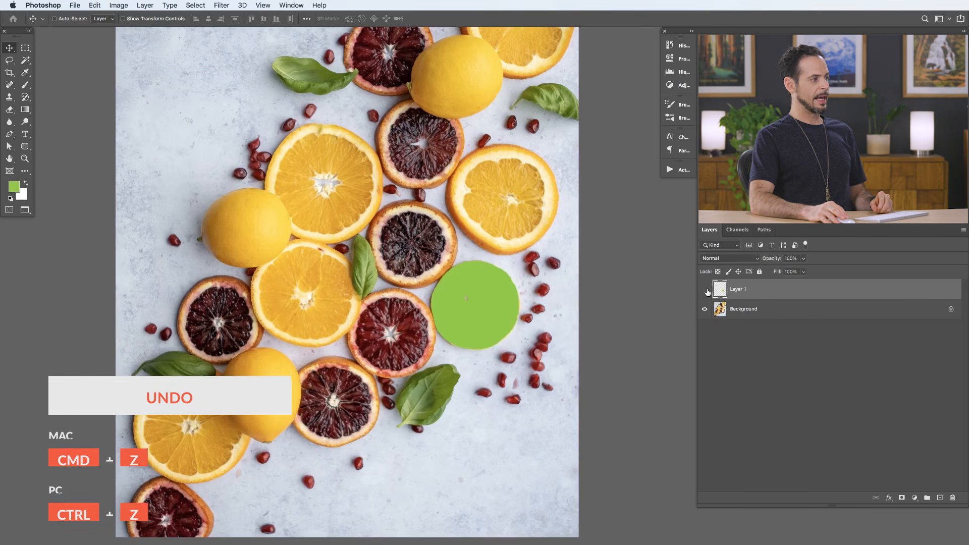
pyautogui.click(706, 290)
pyautogui.click(705, 290)
pyautogui.click(705, 289)
pyautogui.click(706, 290)
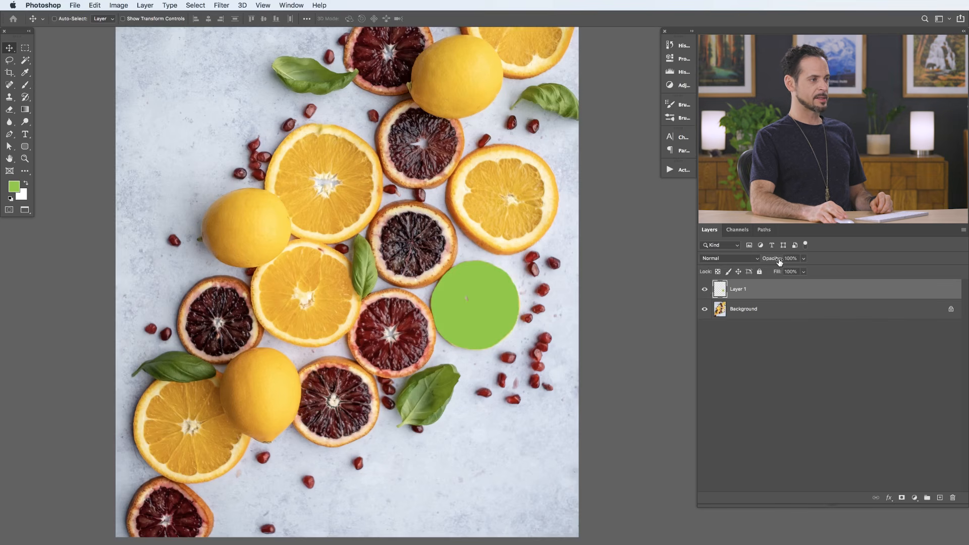
pyautogui.moveTo(777, 259); pyautogui.dragTo(734, 262)
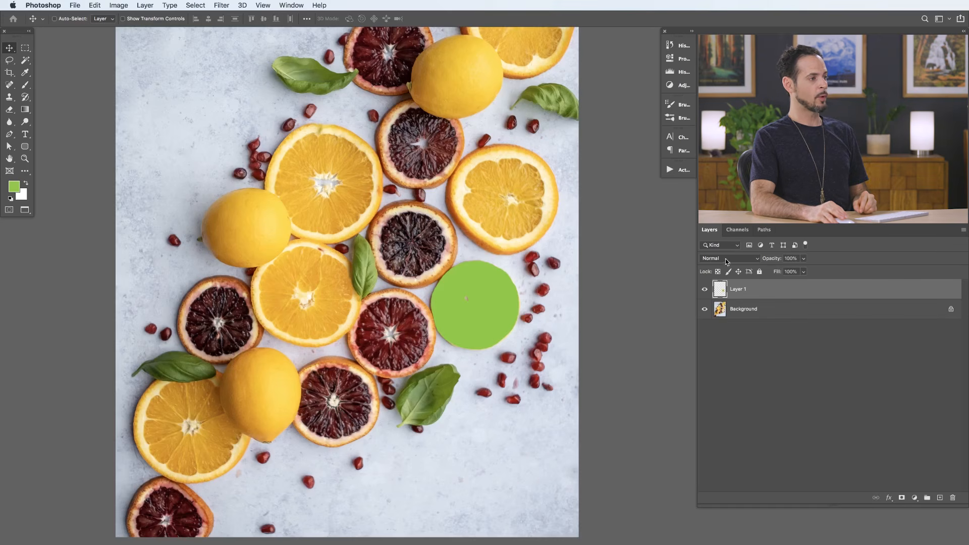
# - Set the blend mode of the green-painted Layer 1 to Hue and compare the lemon slice with and without it
pyautogui.click(727, 261)
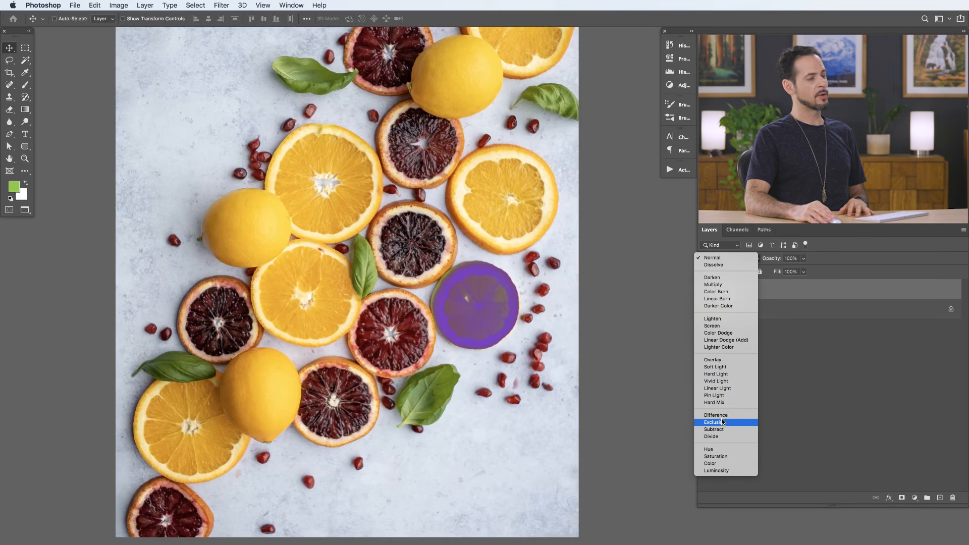
pyautogui.click(719, 450)
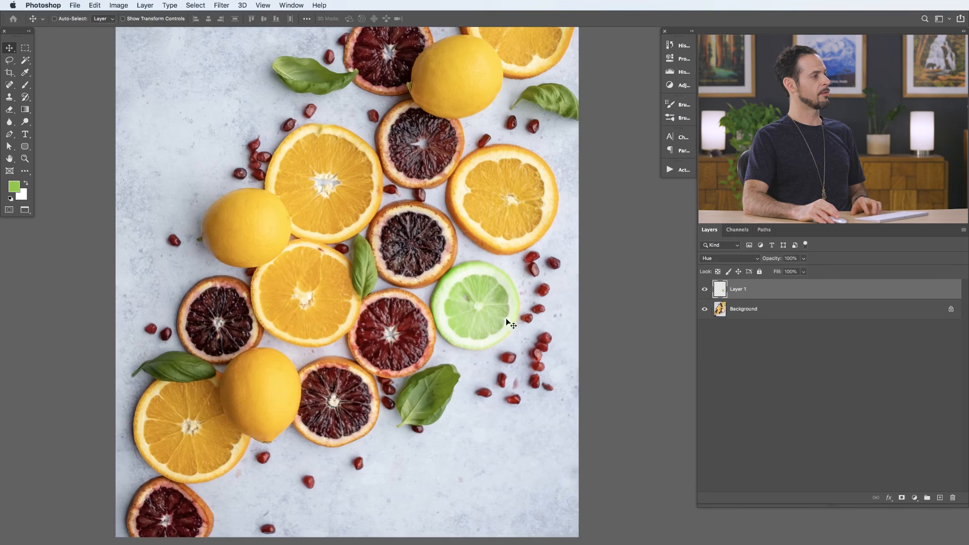
pyautogui.moveTo(489, 318); pyautogui.dragTo(520, 332)
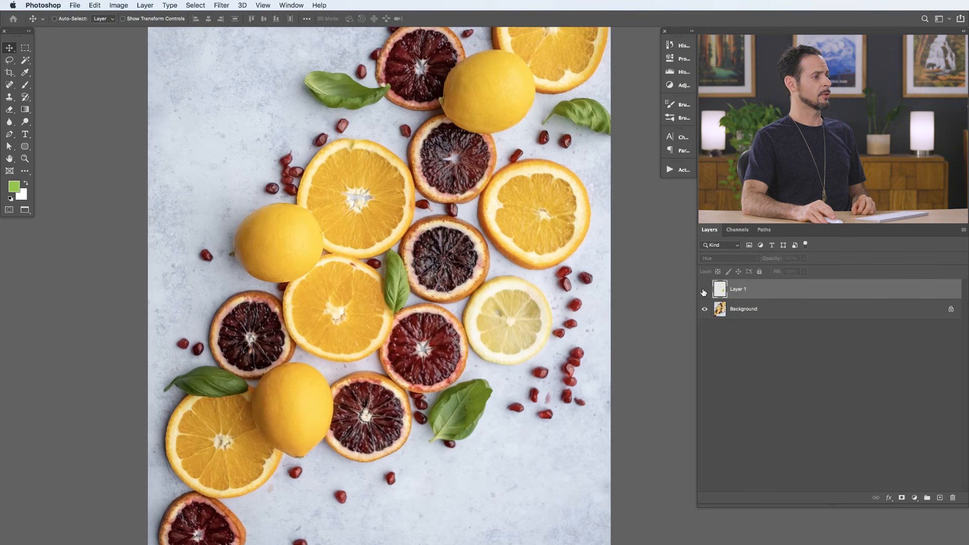
pyautogui.click(703, 291)
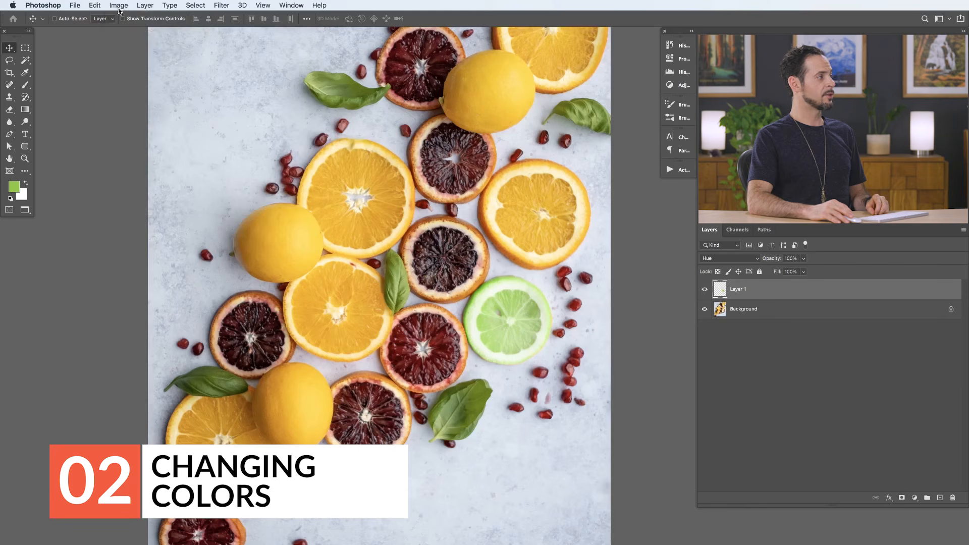
# - Adjust the green paint on Layer 1 with Hue/Saturation, setting Hue to -21 and Saturation to +6
pyautogui.click(118, 6)
pyautogui.moveTo(124, 32)
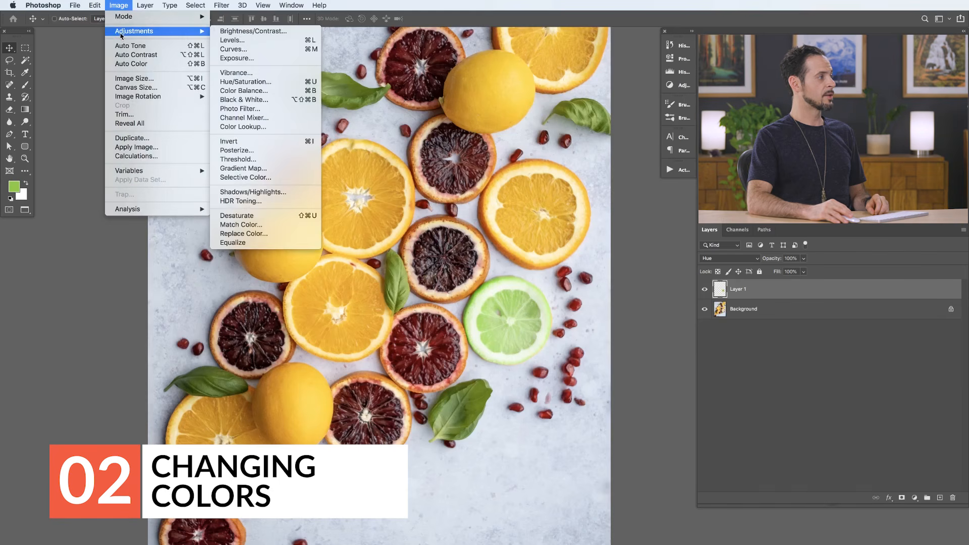
pyautogui.click(248, 82)
pyautogui.moveTo(283, 369); pyautogui.dragTo(242, 123)
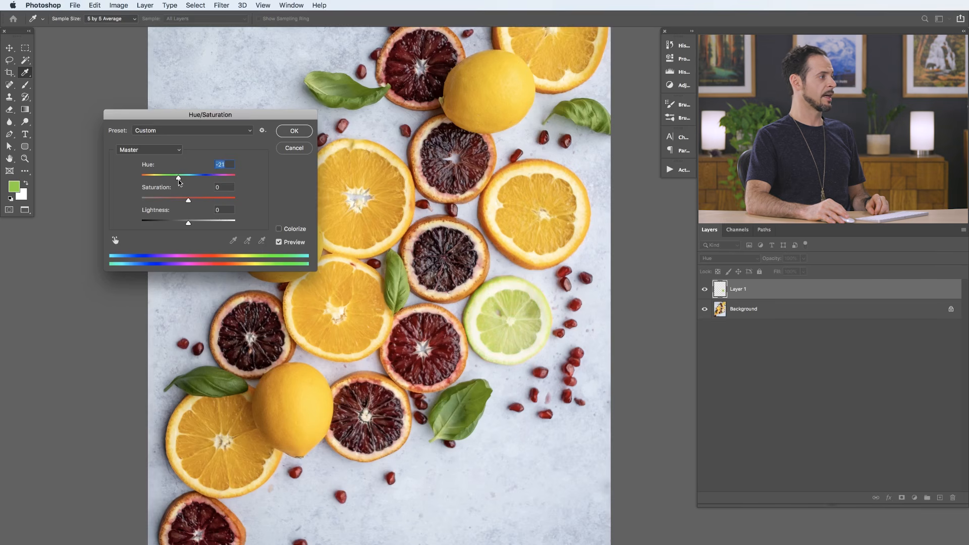
pyautogui.moveTo(214, 201); pyautogui.dragTo(252, 205)
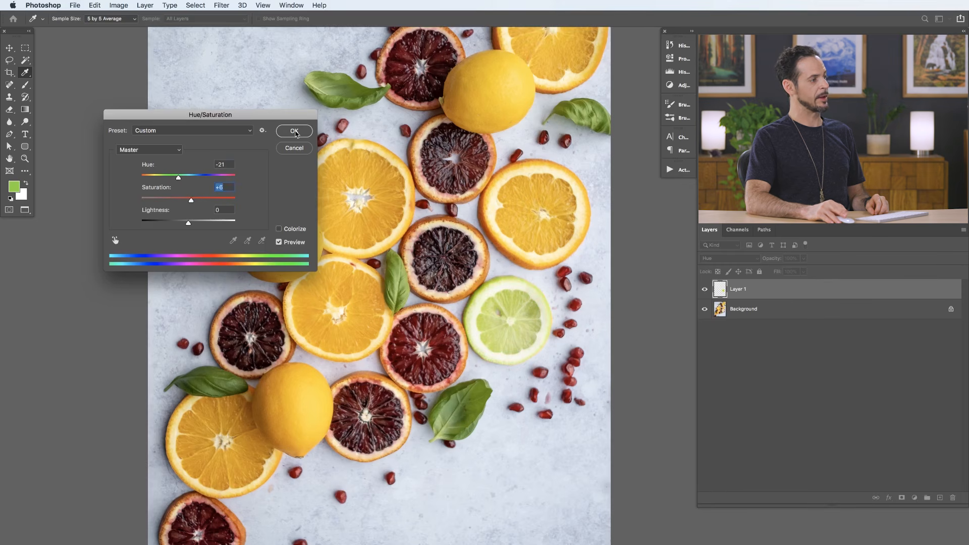
pyautogui.click(294, 131)
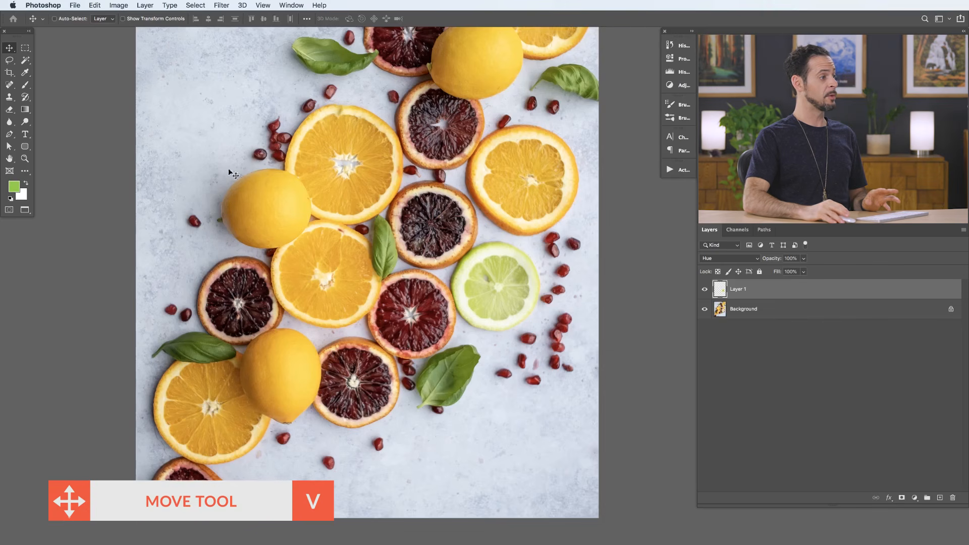
# - Try moving Layer 1's green color onto the pomegranate seeds, undo the move, and toggle the layer's visibility to compare
pyautogui.moveTo(505, 305); pyautogui.dragTo(503, 323)
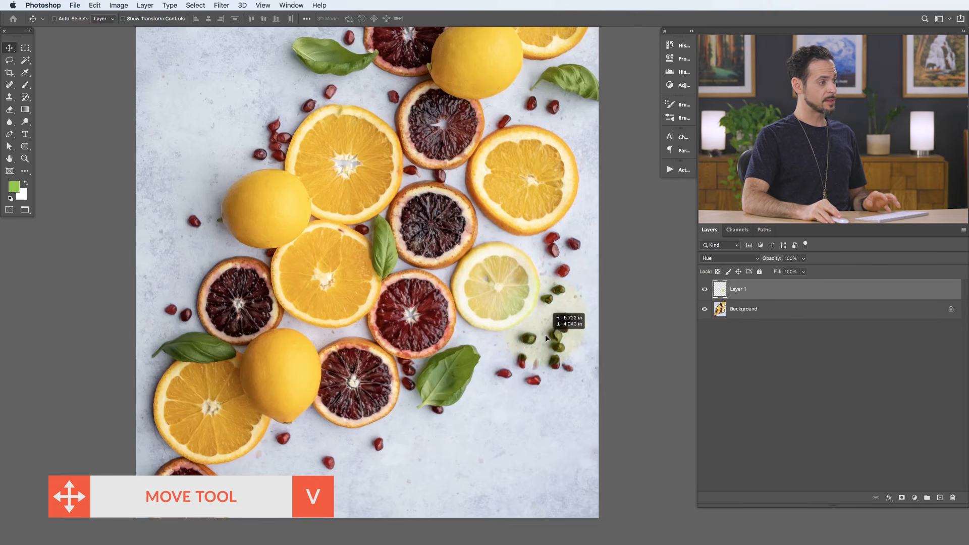
pyautogui.moveTo(553, 355); pyautogui.dragTo(550, 286)
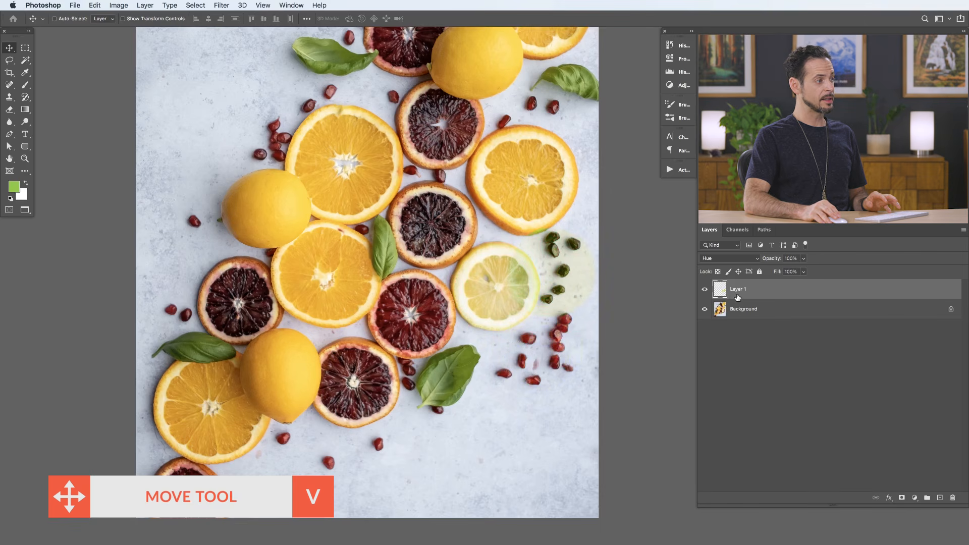
pyautogui.press('super+z')
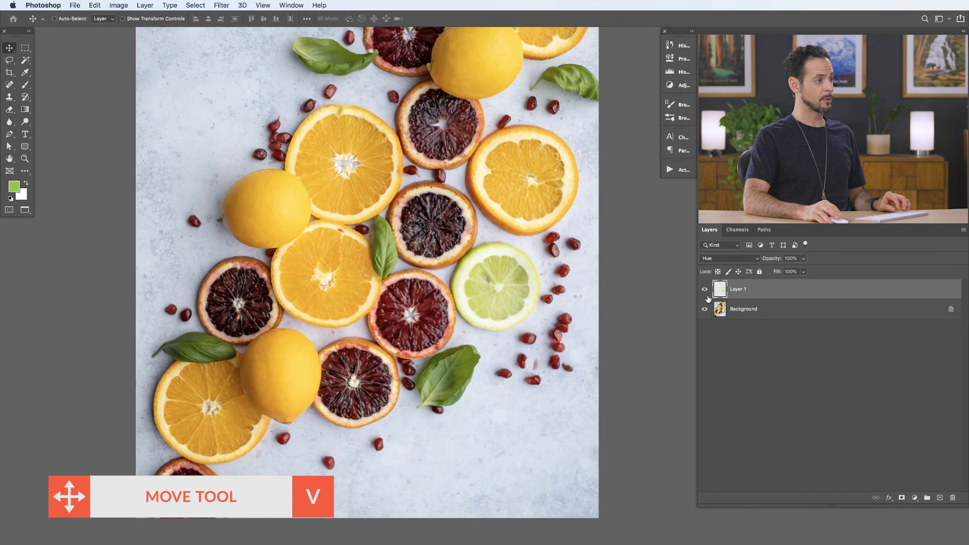
pyautogui.click(704, 290)
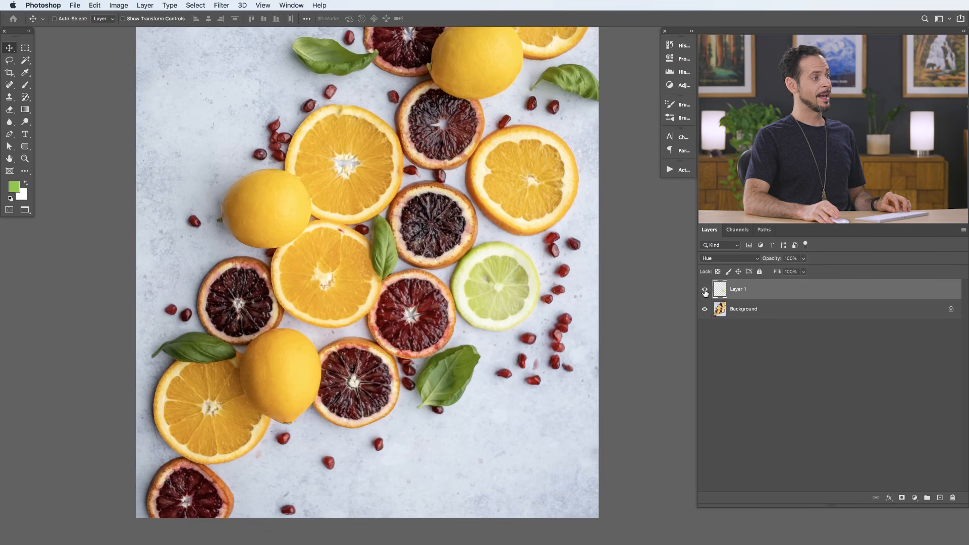
pyautogui.click(705, 291)
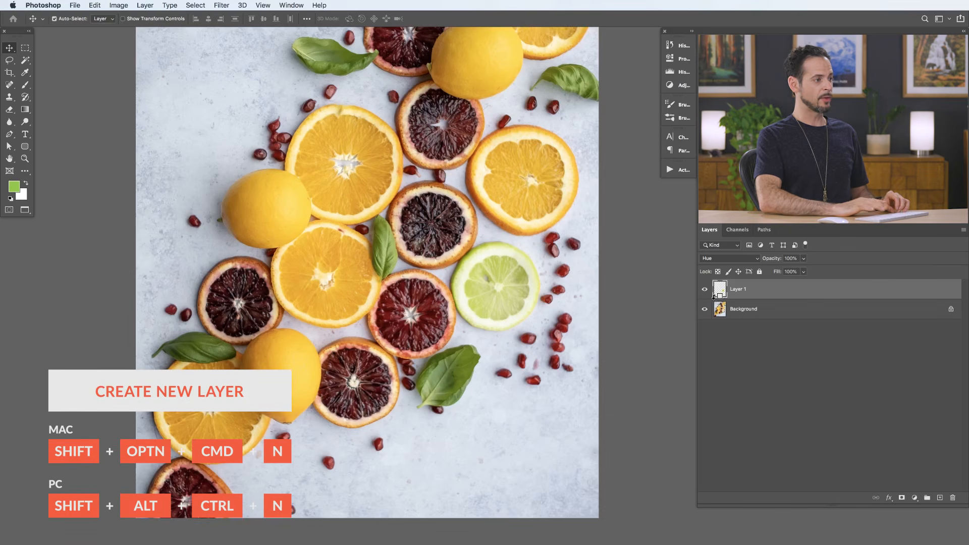
# - Create a new empty layer above Layer 1
pyautogui.press('alt+shift+super+n')
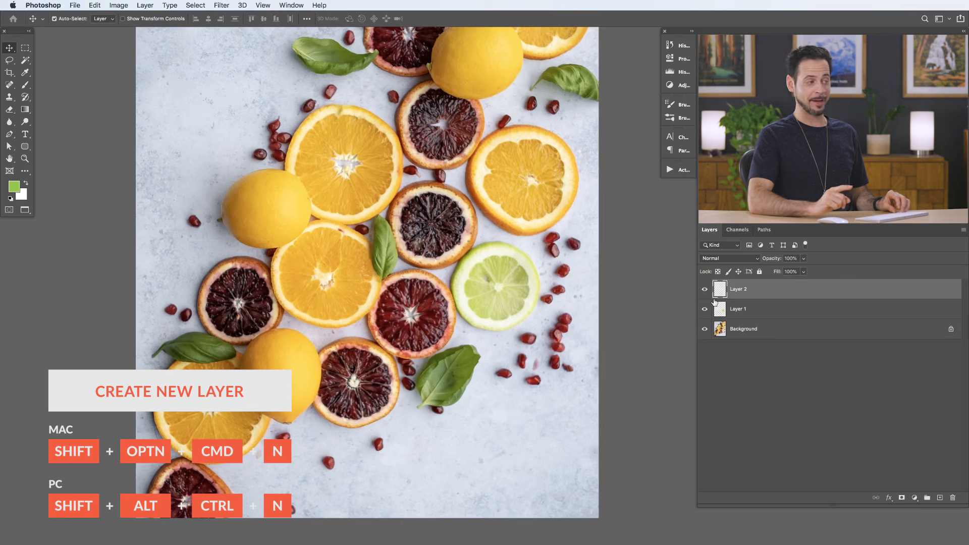
pyautogui.press('super+z')
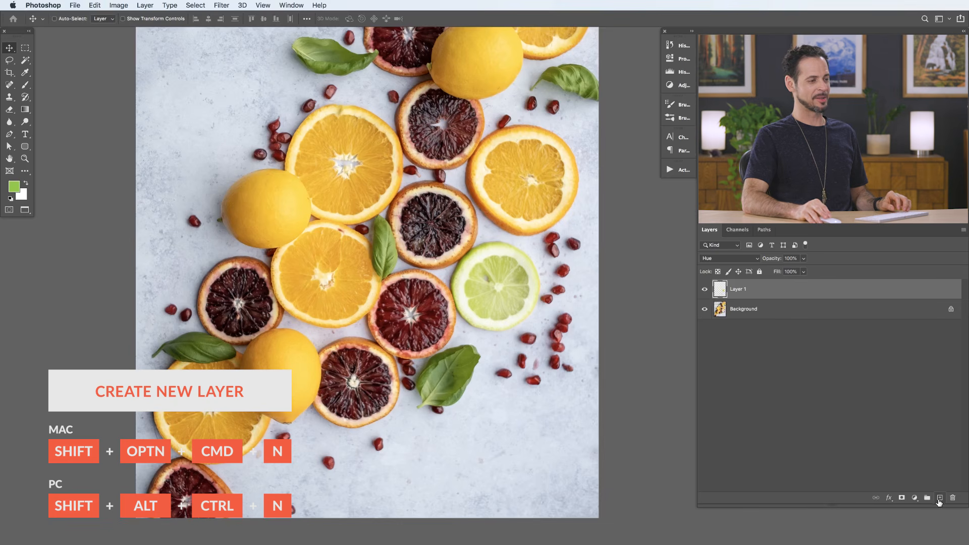
pyautogui.click(939, 498)
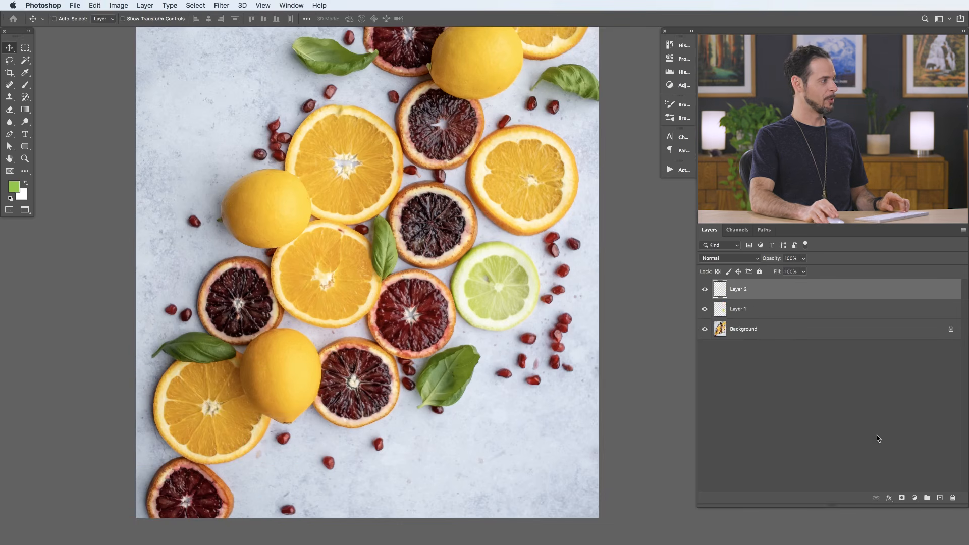
# - Clone the orange slice above the lime onto the empty upper-left area of the photo on Layer 2, using a 219-pixel Clone Stamp brush
pyautogui.press('s')
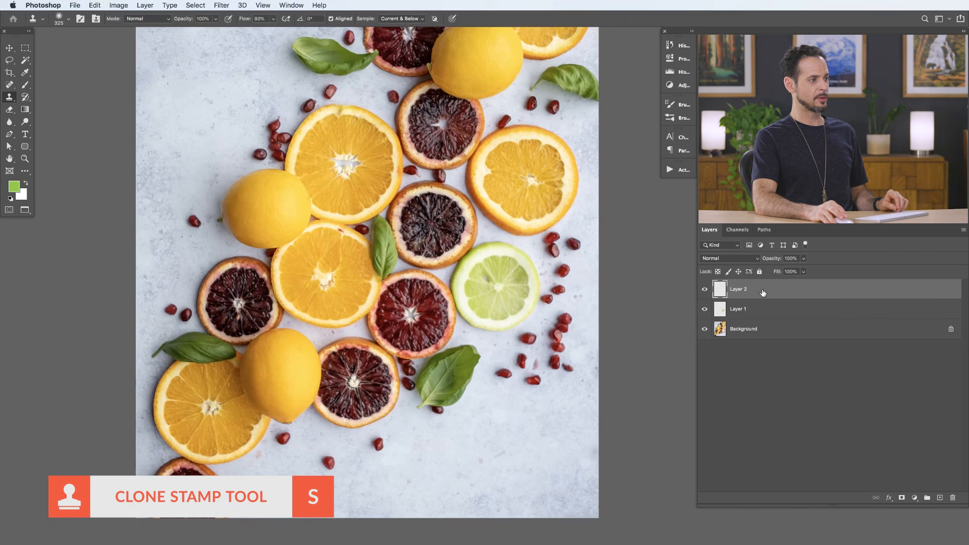
pyautogui.keyDown('ctrl'); pyautogui.keyDown('alt'); pyautogui.moveTo(553, 251); pyautogui.dragTo(523, 263); pyautogui.keyUp('alt'); pyautogui.keyUp('ctrl')
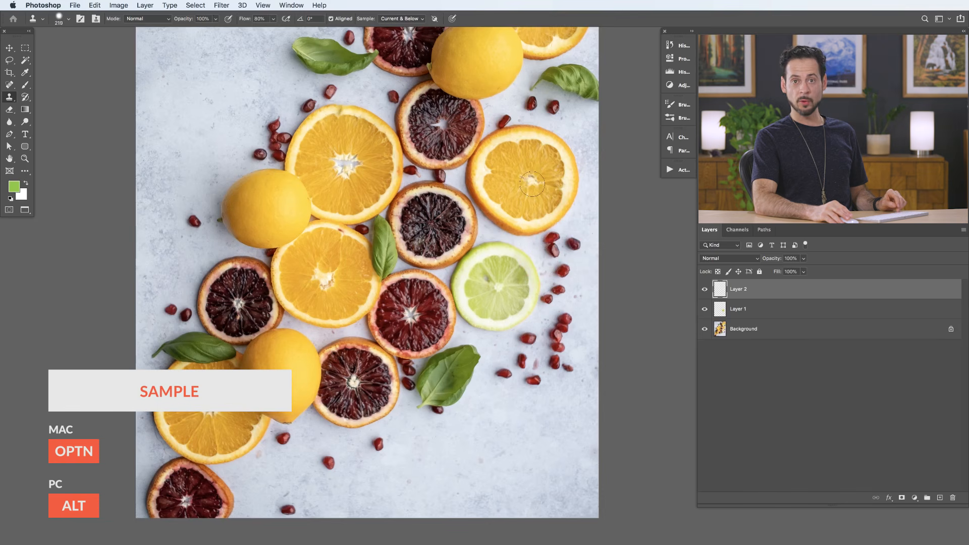
pyautogui.moveTo(527, 184); pyautogui.dragTo(530, 252)
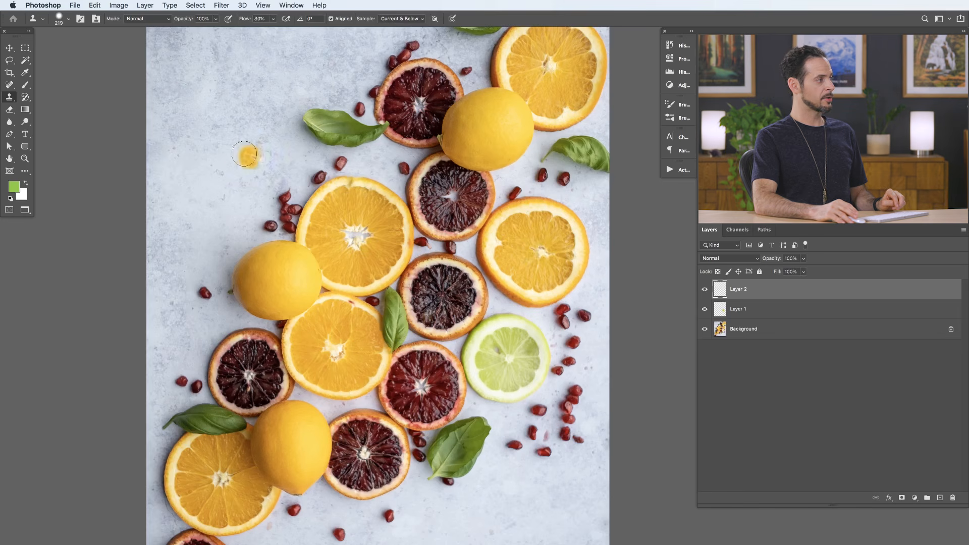
pyautogui.moveTo(212, 138)
pyautogui.mouseDown()
pyautogui.moveTo(218, 151)
pyautogui.moveTo(215, 135)
pyautogui.moveTo(234, 132)
pyautogui.moveTo(237, 150)
pyautogui.moveTo(221, 154)
pyautogui.moveTo(210, 141)
pyautogui.moveTo(230, 121)
pyautogui.moveTo(245, 132)
pyautogui.moveTo(245, 151)
pyautogui.moveTo(225, 160)
pyautogui.moveTo(206, 134)
pyautogui.moveTo(207, 161)
pyautogui.moveTo(242, 167)
pyautogui.moveTo(224, 173)
pyautogui.mouseUp()
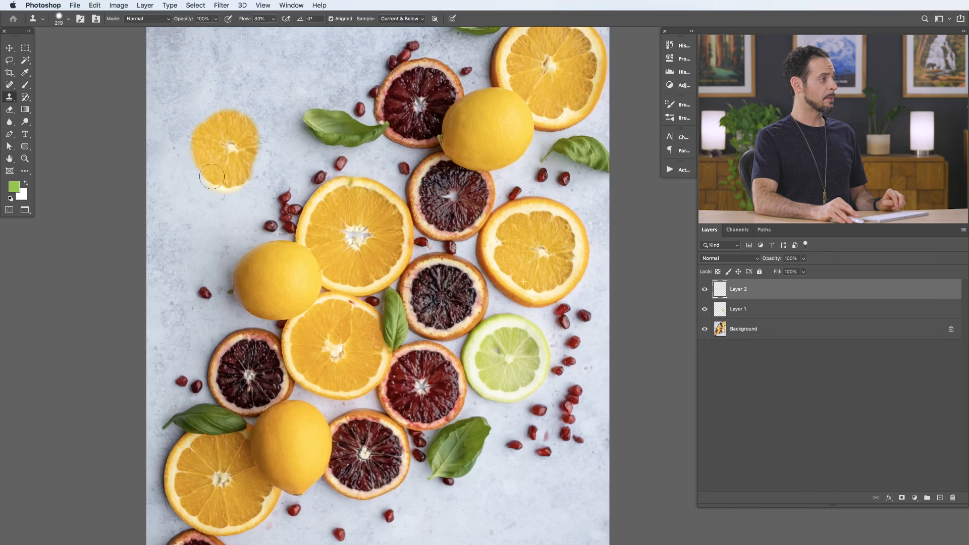
pyautogui.moveTo(198, 167)
pyautogui.mouseDown()
pyautogui.moveTo(182, 113)
pyautogui.moveTo(225, 102)
pyautogui.moveTo(248, 108)
pyautogui.moveTo(267, 145)
pyautogui.moveTo(260, 122)
pyautogui.moveTo(243, 133)
pyautogui.moveTo(213, 114)
pyautogui.moveTo(197, 135)
pyautogui.moveTo(218, 122)
pyautogui.moveTo(250, 133)
pyautogui.moveTo(261, 155)
pyautogui.moveTo(269, 150)
pyautogui.moveTo(258, 175)
pyautogui.mouseUp()
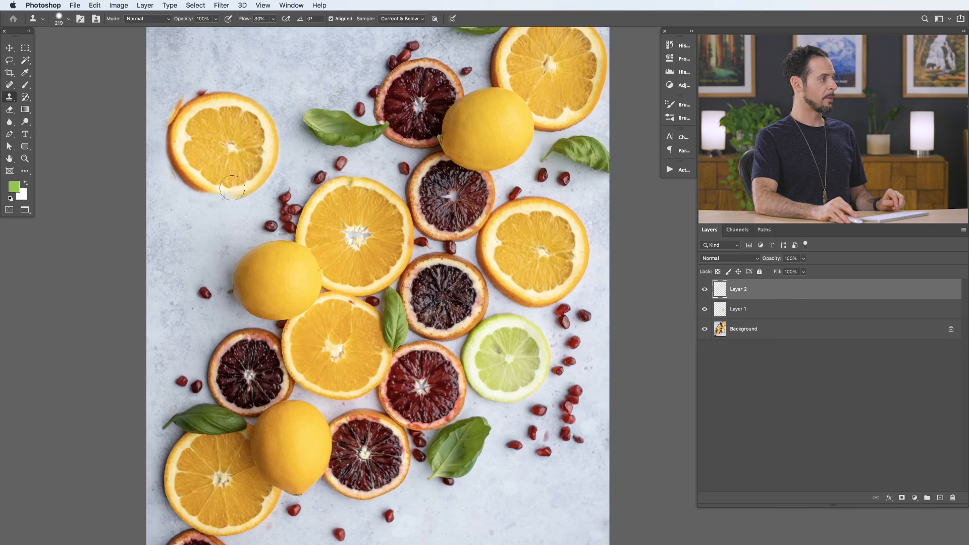
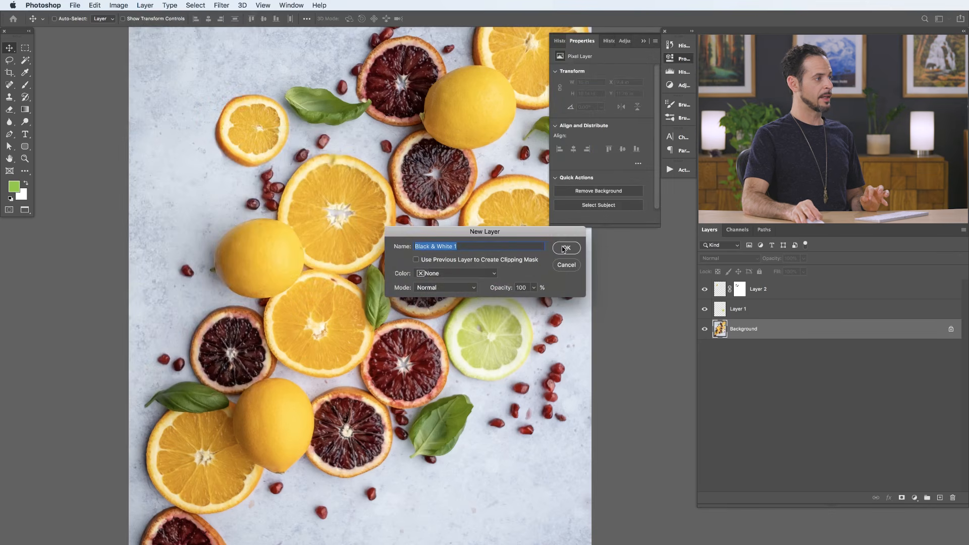
# - Add a Black & White adjustment layer directly above the Background and toggle its visibility to compare the effect
pyautogui.click(565, 247)
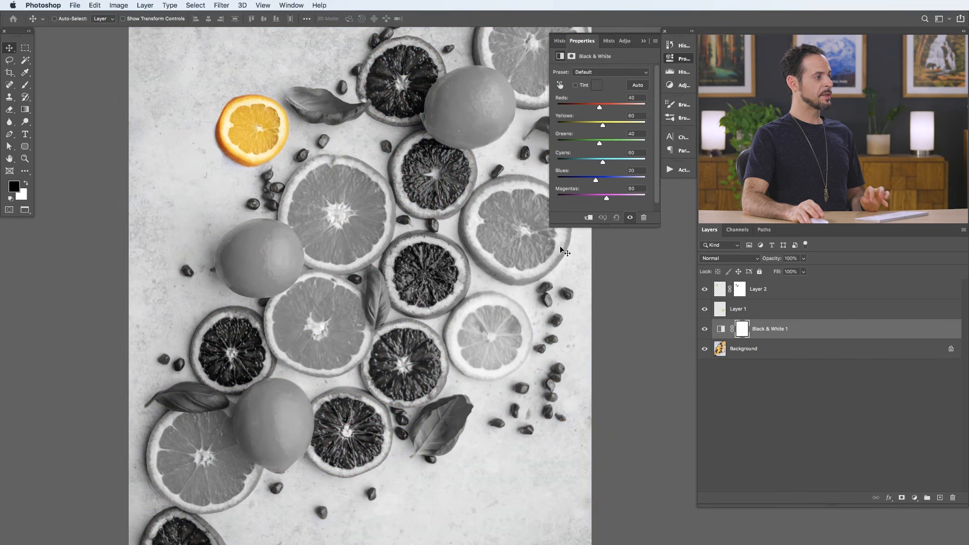
pyautogui.moveTo(513, 276); pyautogui.dragTo(433, 266)
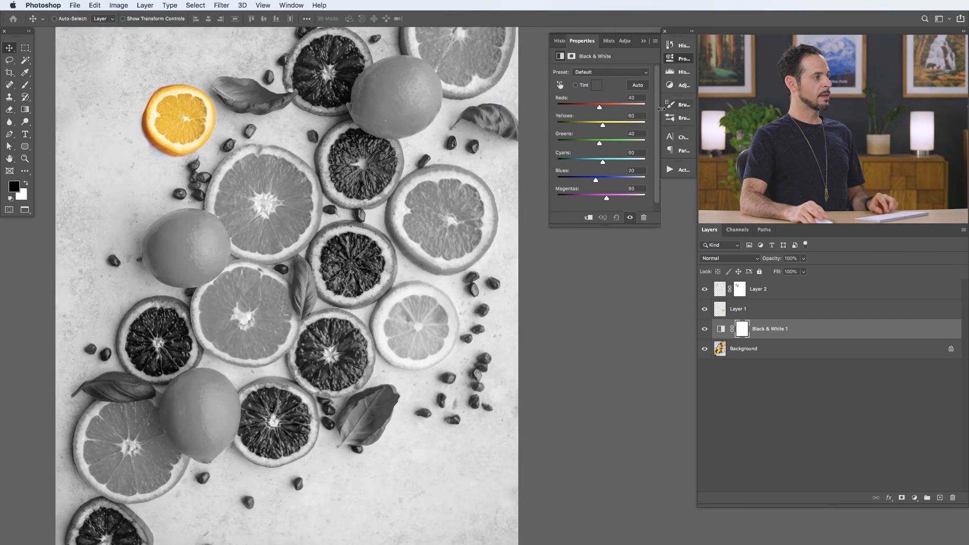
pyautogui.moveTo(419, 224); pyautogui.dragTo(410, 224)
pyautogui.moveTo(410, 224); pyautogui.dragTo(406, 245)
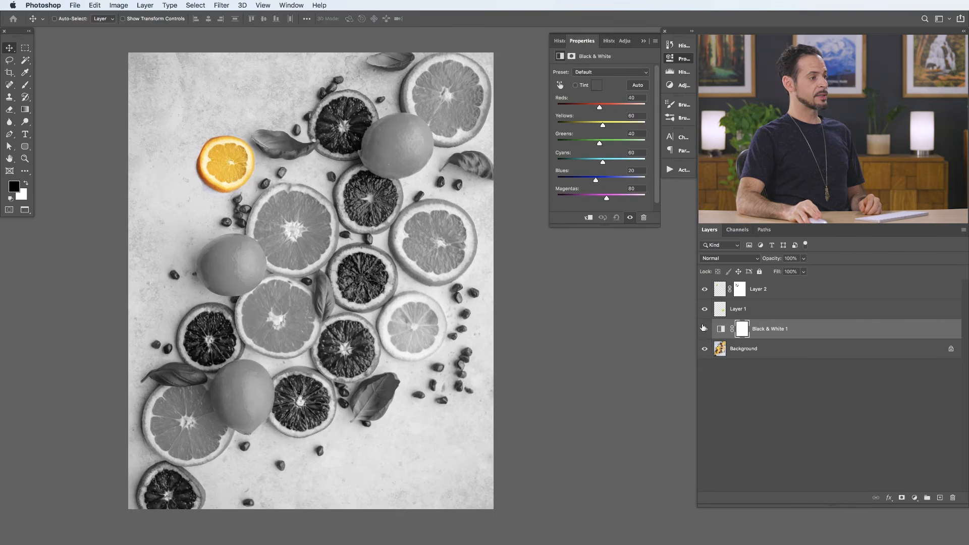
pyautogui.click(704, 329)
pyautogui.click(704, 330)
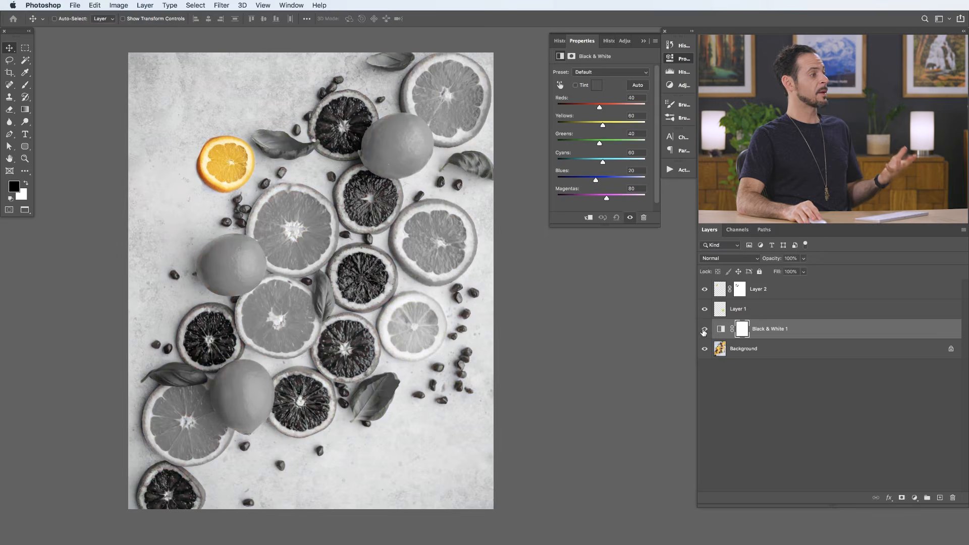
pyautogui.click(704, 330)
pyautogui.click(704, 330)
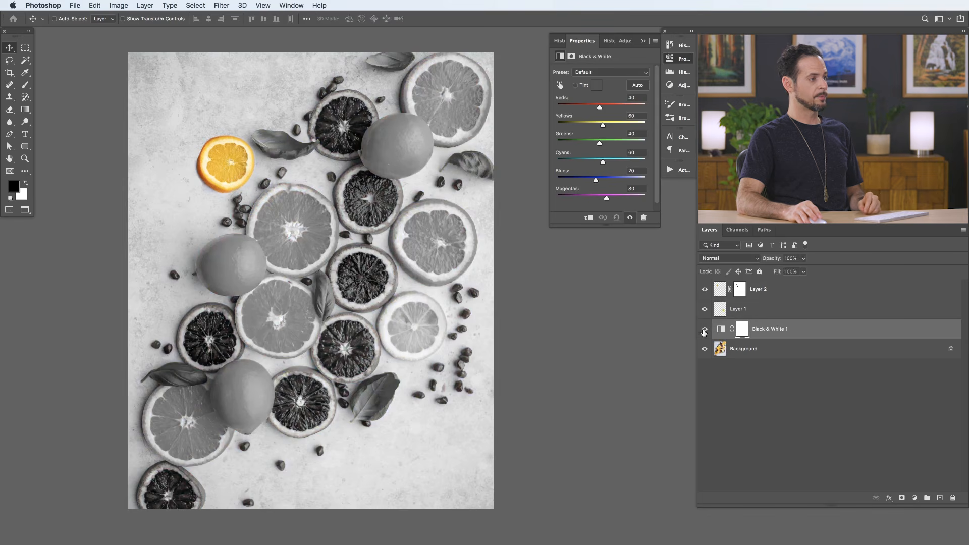
# - Check Layer 2 by toggling its visibility, and rename it orange and Layer 1 lime
pyautogui.click(705, 289)
pyautogui.click(705, 289)
pyautogui.doubleClick(758, 289)
pyautogui.write('ora')
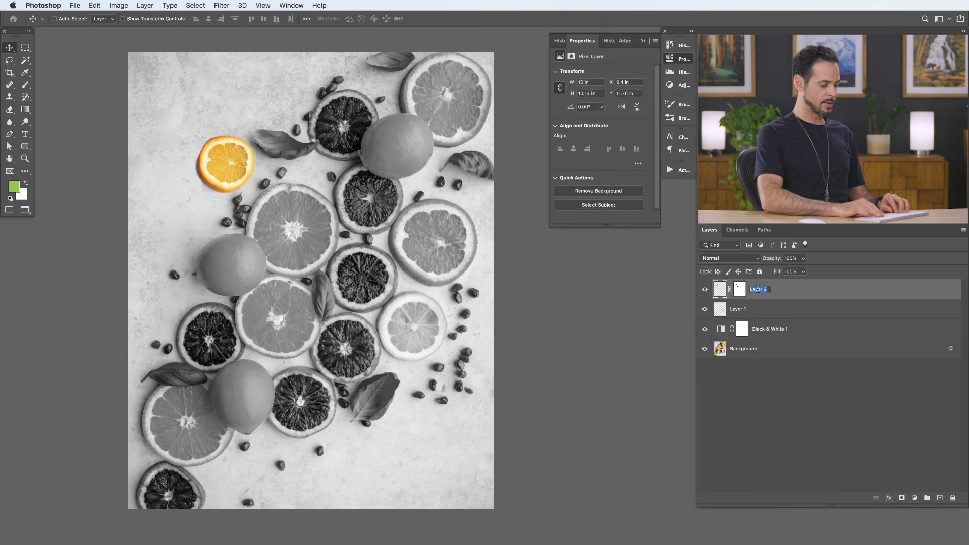
pyautogui.write('nge')
pyautogui.press('Return')
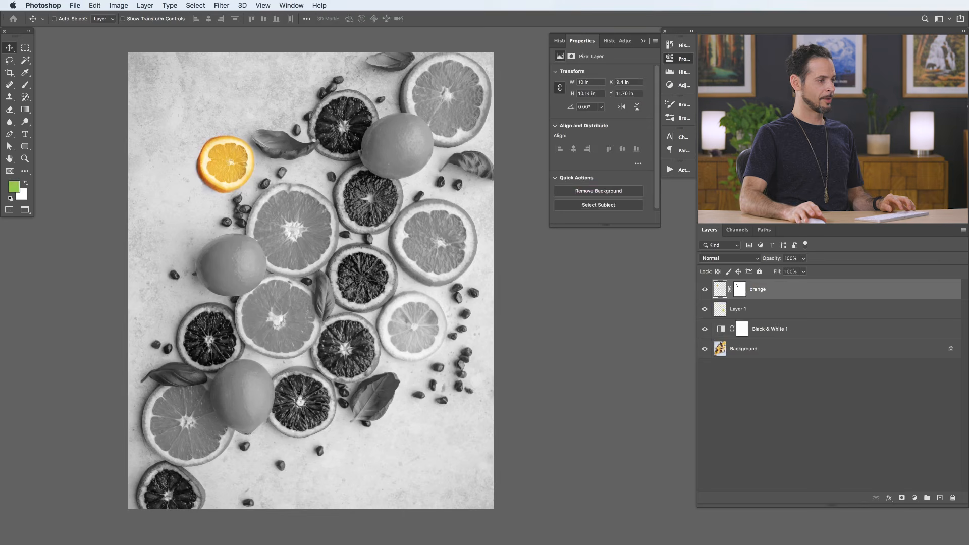
pyautogui.doubleClick(739, 309)
pyautogui.write('lime')
pyautogui.press('Return')
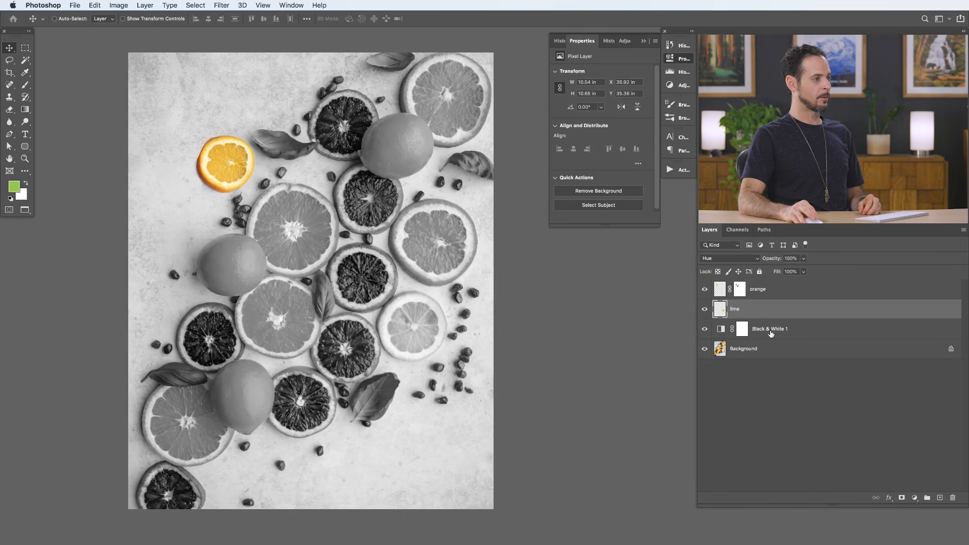
# - Move the Black & White adjustment layer above the orange layer to the top of the layer stack
pyautogui.moveTo(771, 333); pyautogui.dragTo(786, 289)
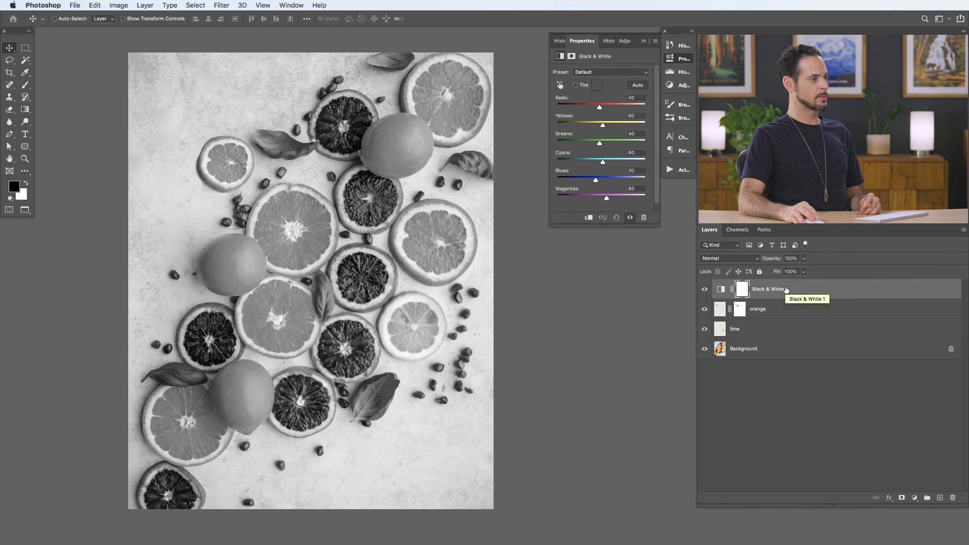
pyautogui.moveTo(785, 289)
pyautogui.mouseDown()
pyautogui.moveTo(802, 329)
pyautogui.moveTo(803, 305)
pyautogui.moveTo(791, 312)
pyautogui.moveTo(800, 289)
pyautogui.mouseUp()
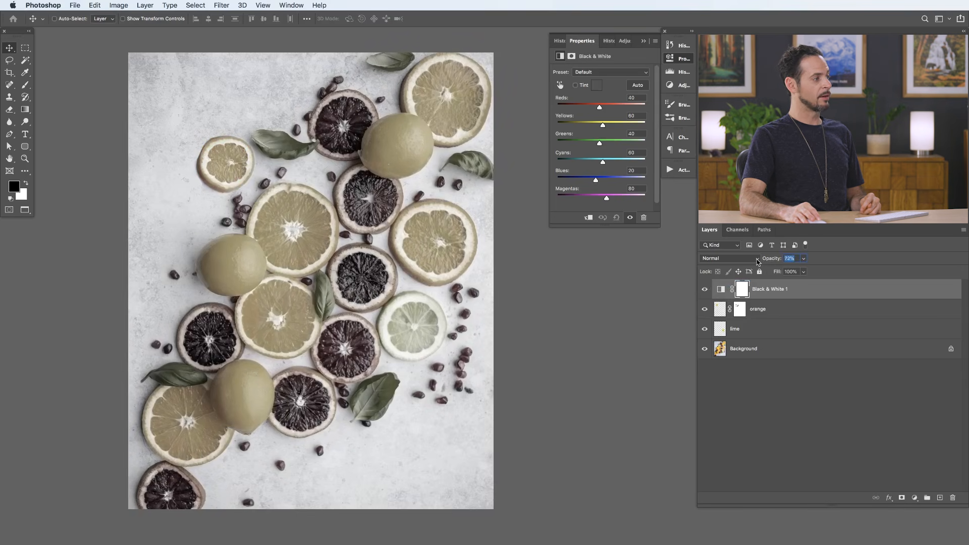
# - Try a lower opacity on the Black & White layer, compare it with the layer hidden, and restore the opacity to 100%
pyautogui.press('6')
pyautogui.press('5')
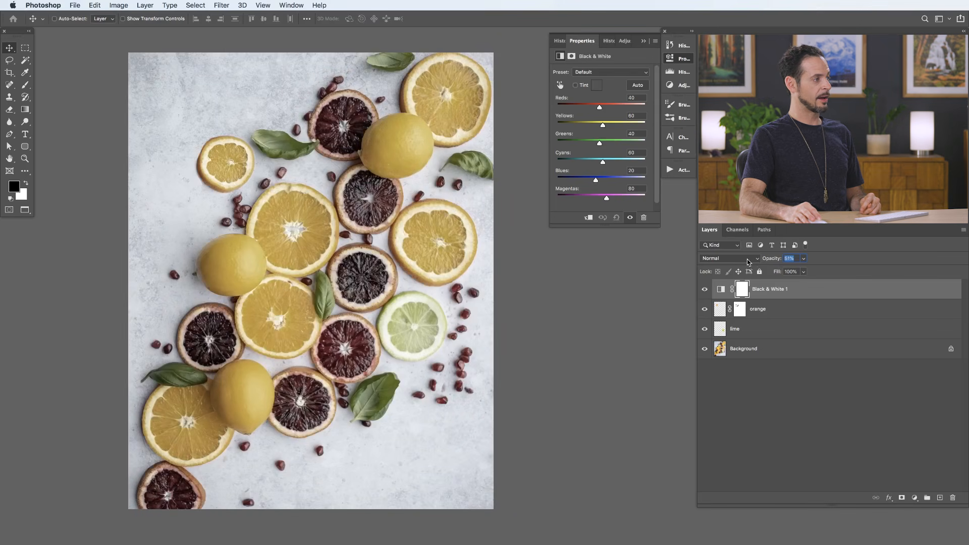
pyautogui.click(704, 290)
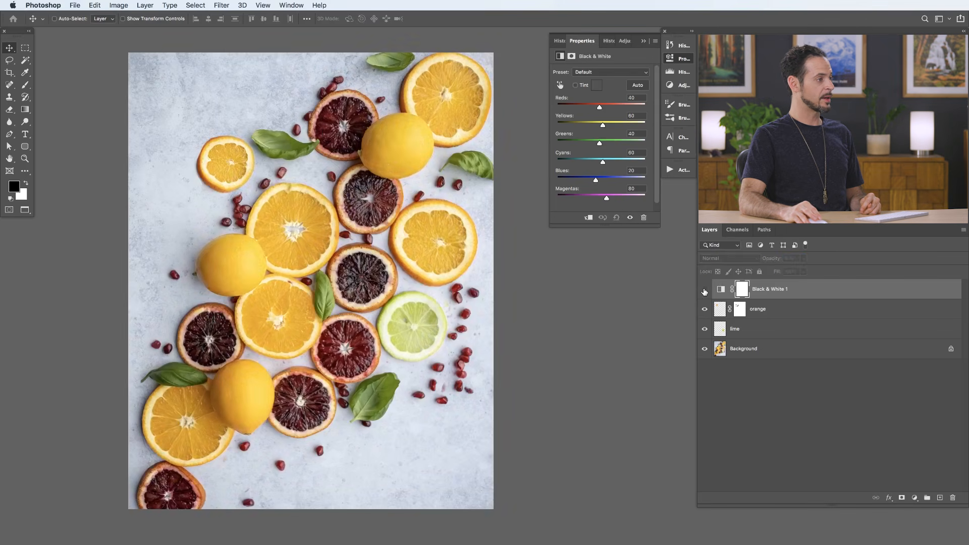
pyautogui.click(704, 290)
pyautogui.moveTo(843, 261); pyautogui.dragTo(866, 261)
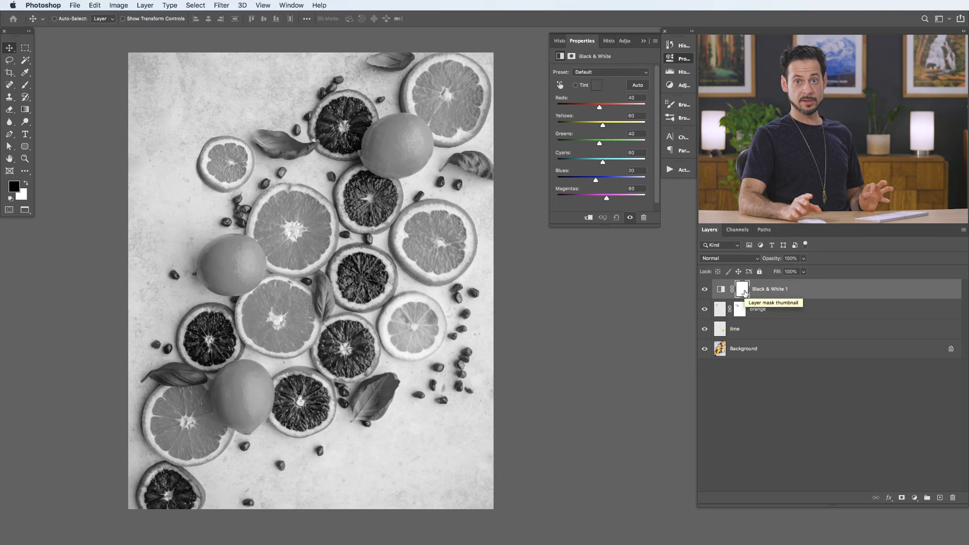
# - Paint black on the Black & White layer's mask over the orange slice left of the lime, using a 289-pixel brush at 30% flow
pyautogui.press('b')
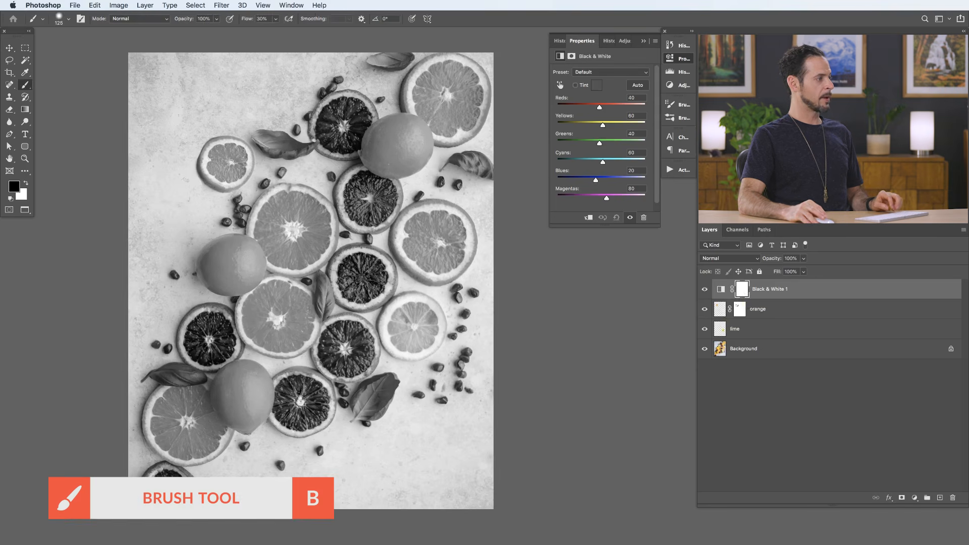
pyautogui.moveTo(290, 316); pyautogui.dragTo(302, 315)
pyautogui.moveTo(301, 311)
pyautogui.mouseDown()
pyautogui.moveTo(286, 292)
pyautogui.moveTo(259, 295)
pyautogui.moveTo(250, 330)
pyautogui.moveTo(289, 335)
pyautogui.moveTo(281, 301)
pyautogui.moveTo(284, 332)
pyautogui.moveTo(264, 341)
pyautogui.moveTo(298, 319)
pyautogui.mouseUp()
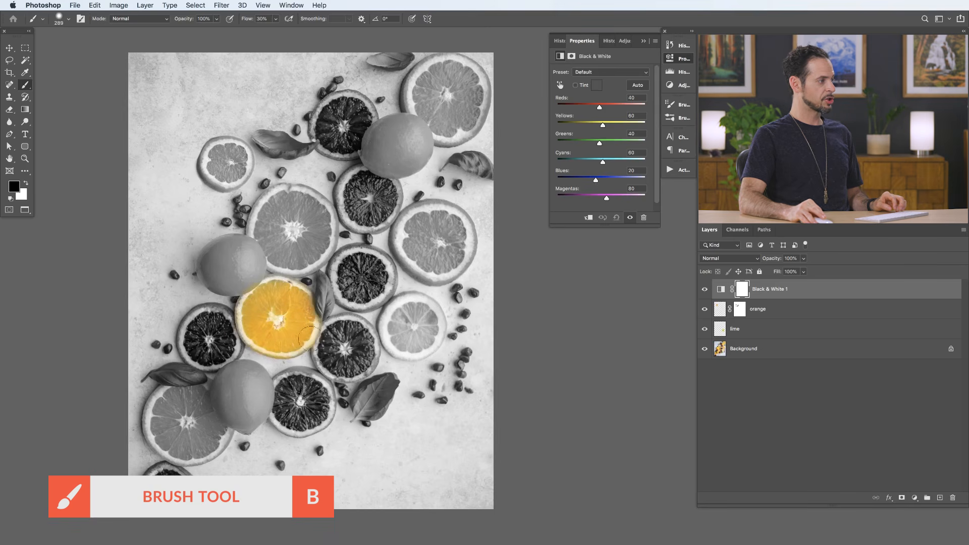
pyautogui.moveTo(266, 286)
pyautogui.mouseDown()
pyautogui.moveTo(260, 330)
pyautogui.moveTo(274, 351)
pyautogui.moveTo(304, 324)
pyautogui.mouseUp()
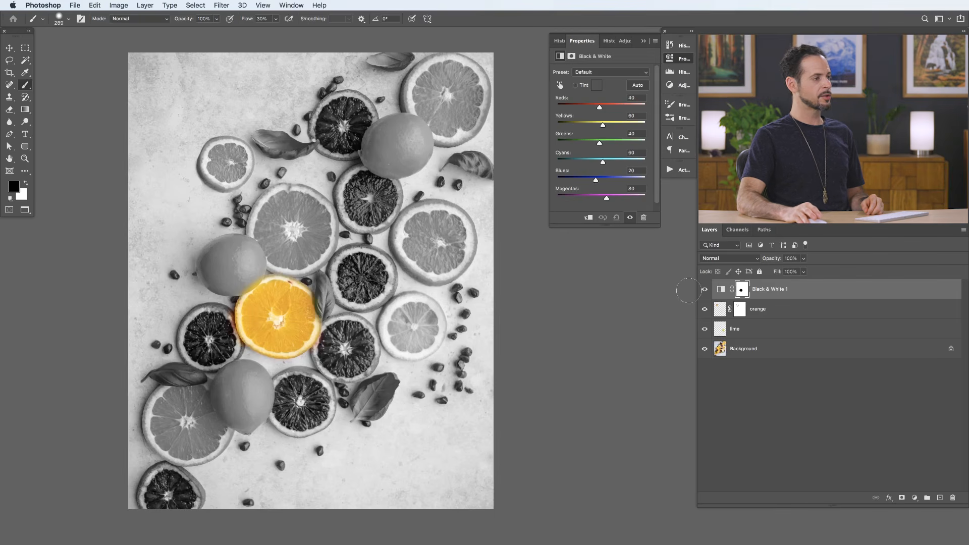
# - Toggle the masked Black & White layer's visibility to compare the photo with and without it, leaving the layer hidden
pyautogui.click(704, 290)
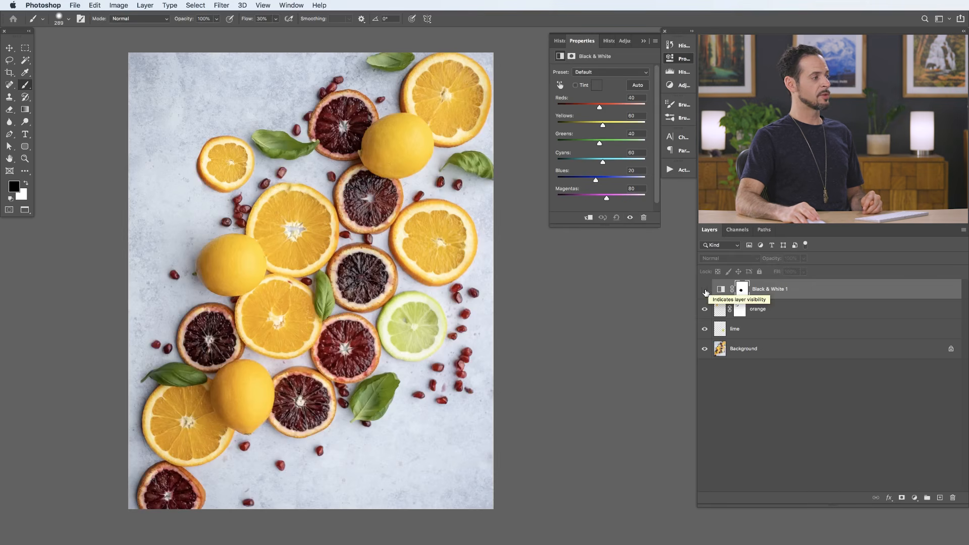
pyautogui.click(705, 290)
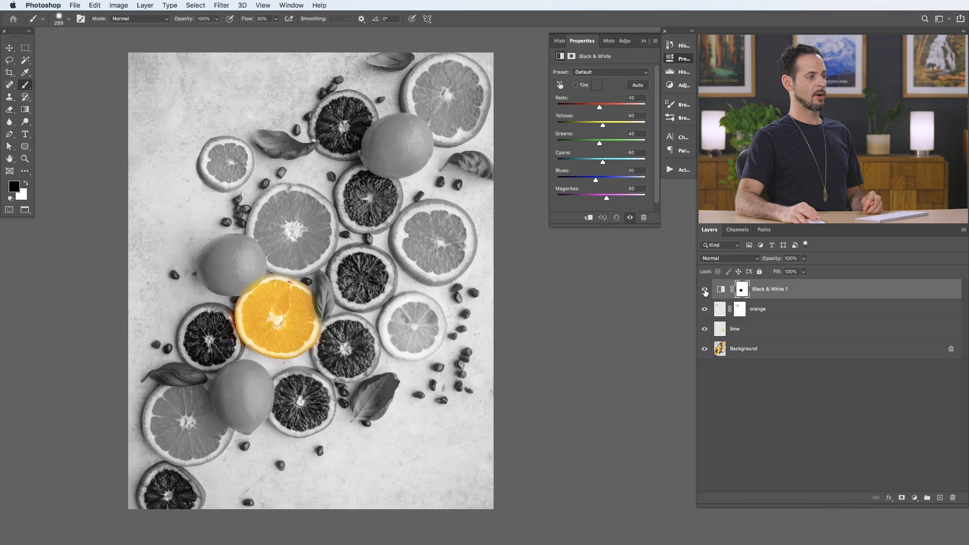
pyautogui.click(705, 290)
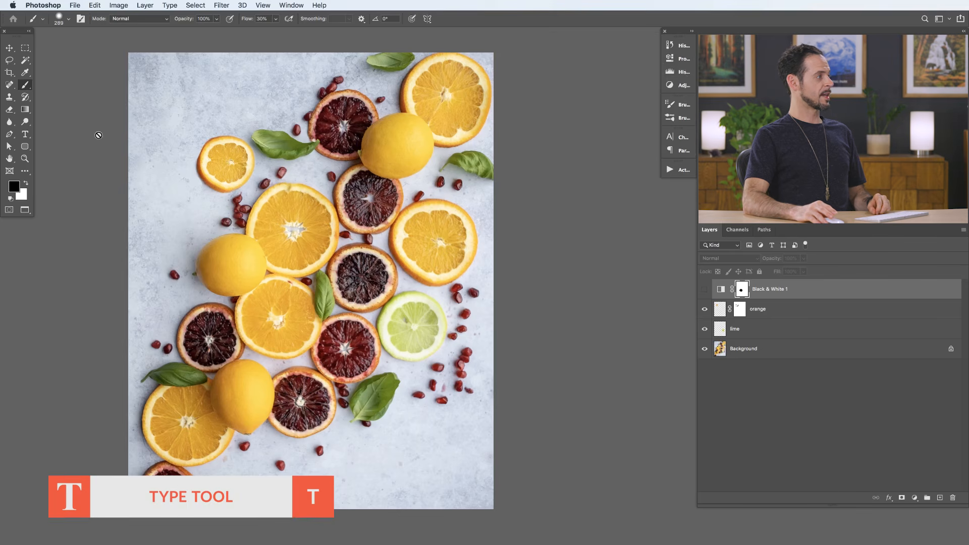
# - Add the text "CITRUS" across the lower part of the photo in black Lato Black at 695 pt
pyautogui.press('t')
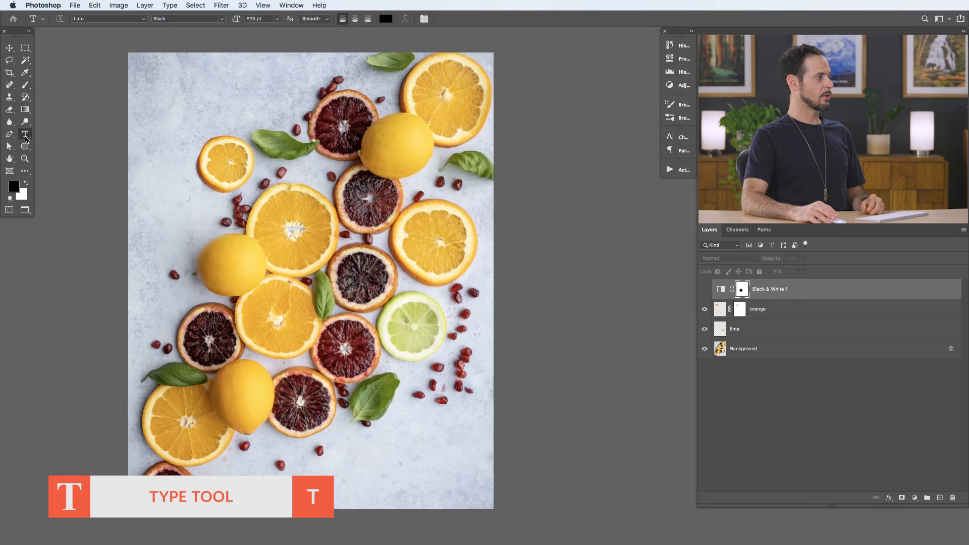
pyautogui.click(298, 451)
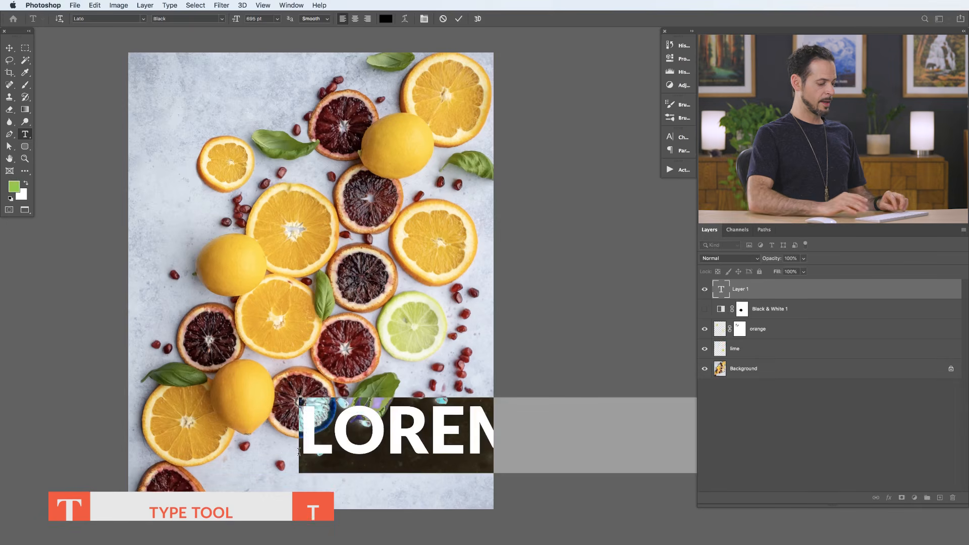
pyautogui.write('CITR')
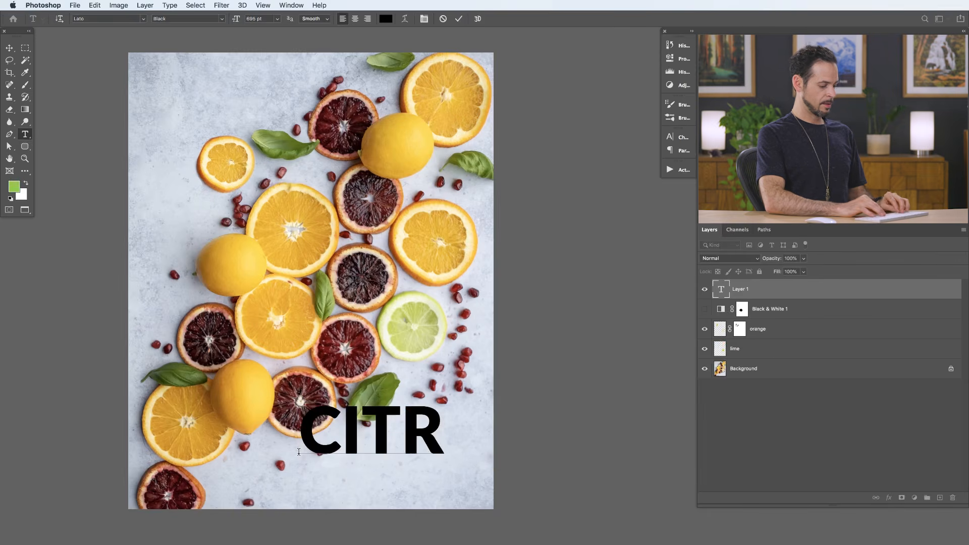
pyautogui.write('U')
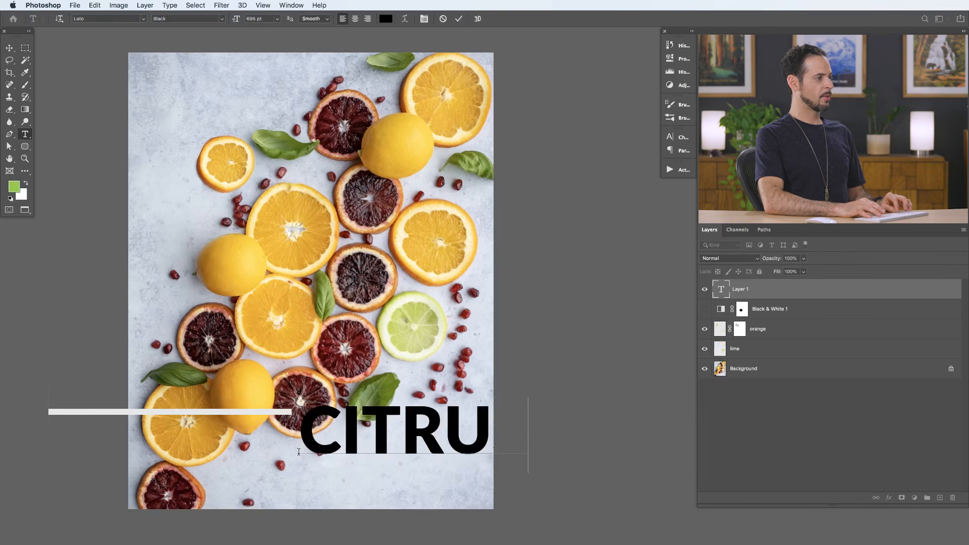
pyautogui.press('super+Return')
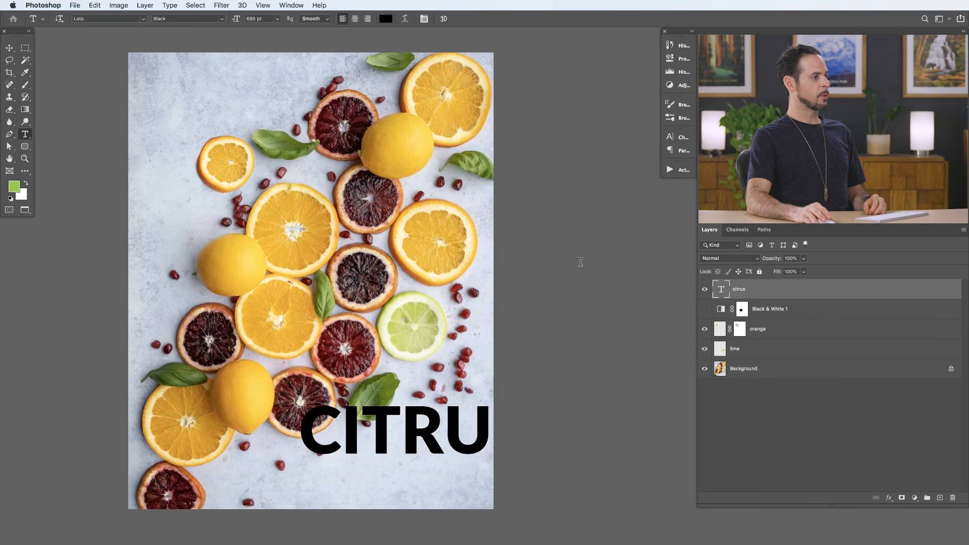
# - Examine the text layer's character settings and display its full transform, character, paragraph and type options
pyautogui.click(677, 141)
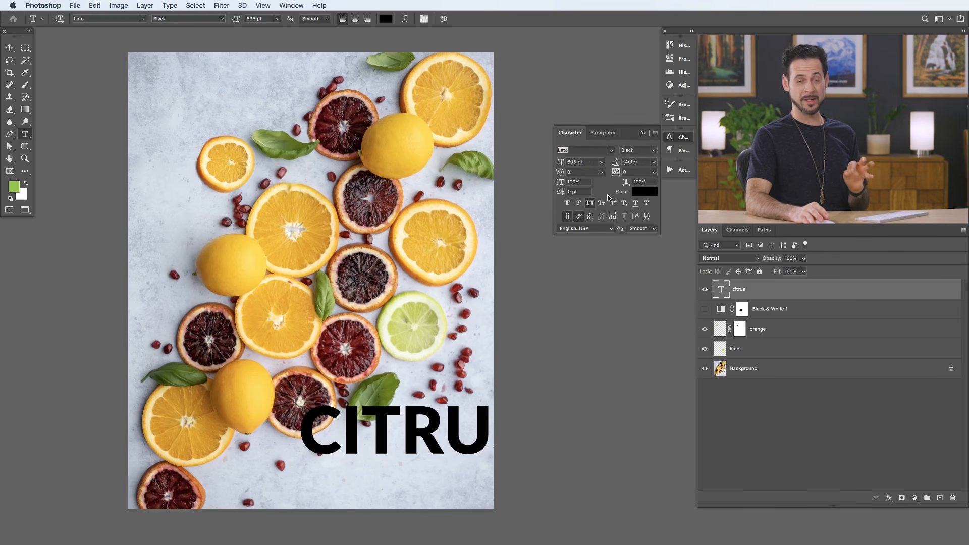
pyautogui.click(672, 139)
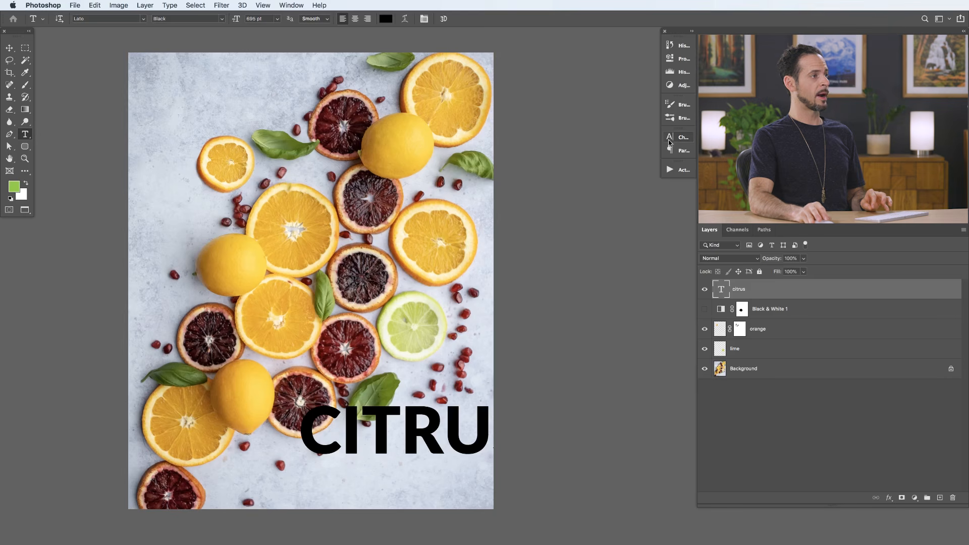
pyautogui.click(676, 62)
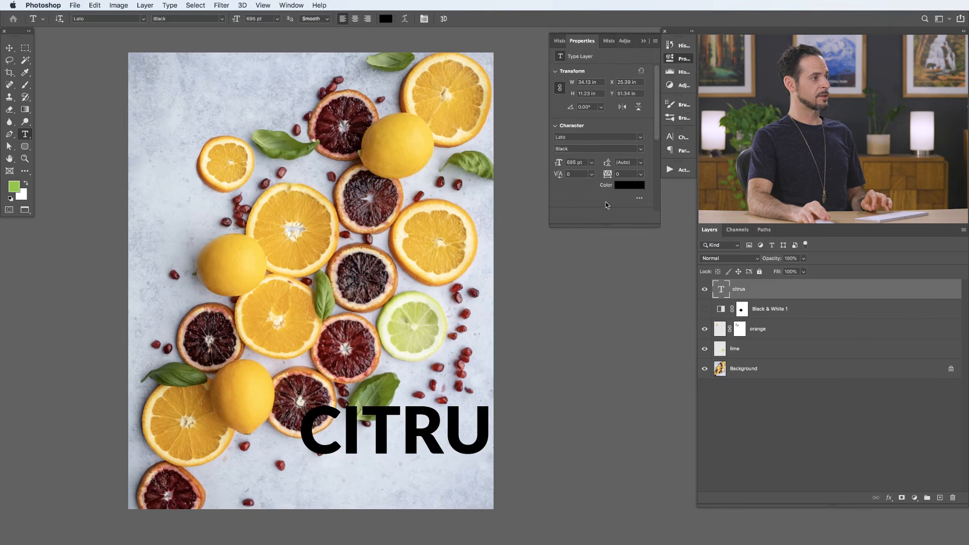
pyautogui.moveTo(607, 226); pyautogui.dragTo(612, 357)
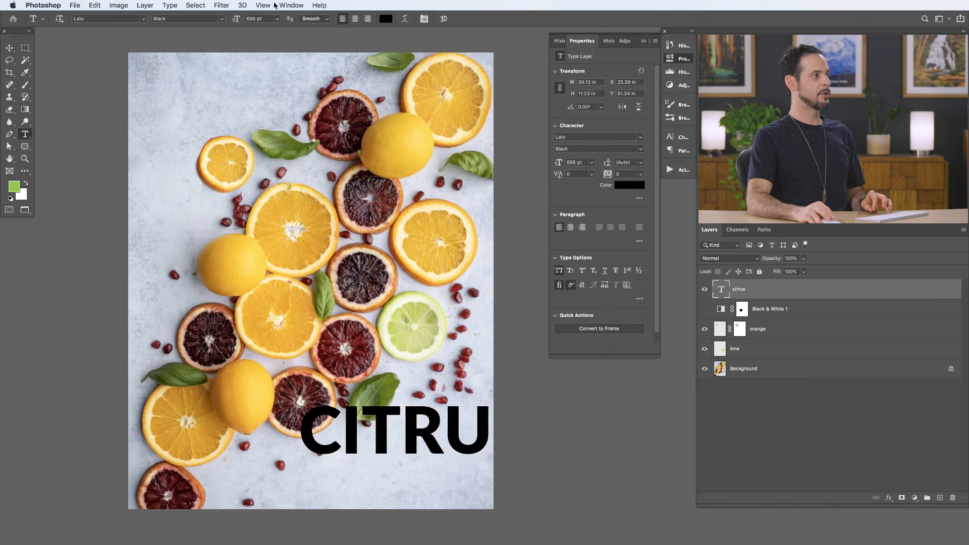
pyautogui.click(301, 6)
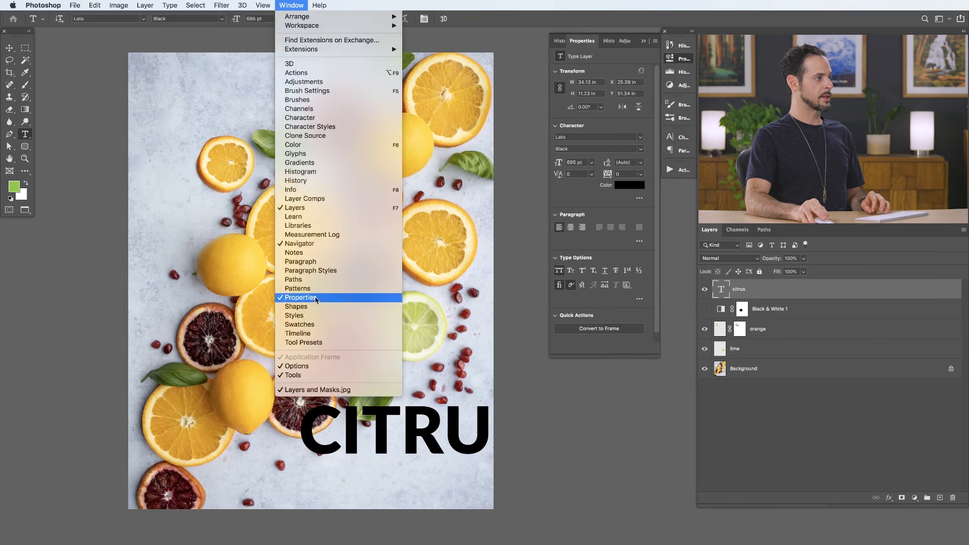
pyautogui.click(578, 194)
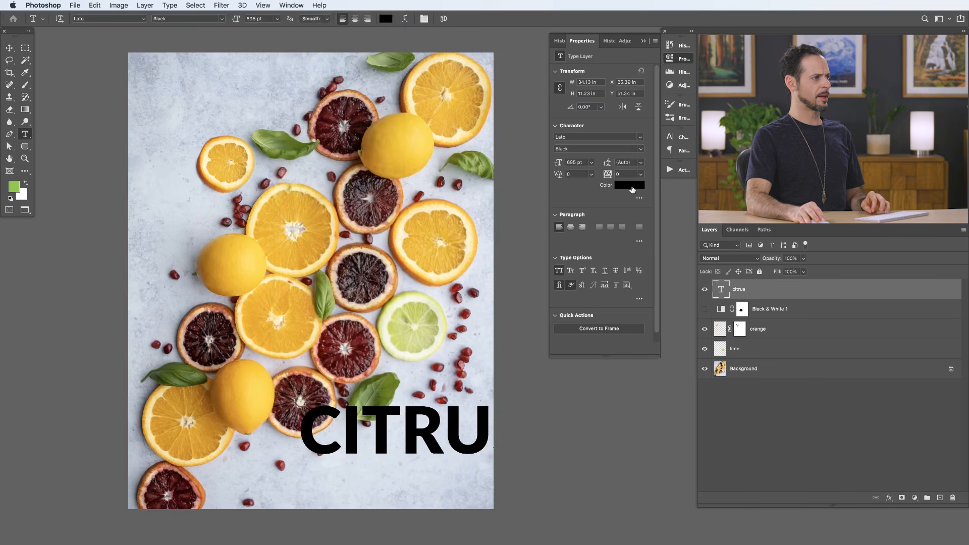
# - Change the CITRUS text color to white (ffffff)
pyautogui.click(632, 189)
pyautogui.moveTo(435, 358); pyautogui.dragTo(344, 273)
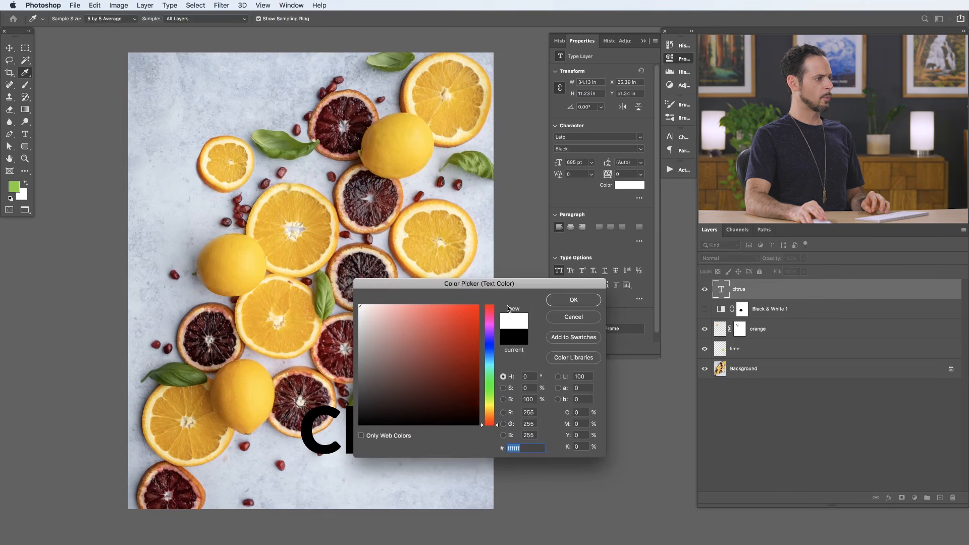
pyautogui.click(565, 301)
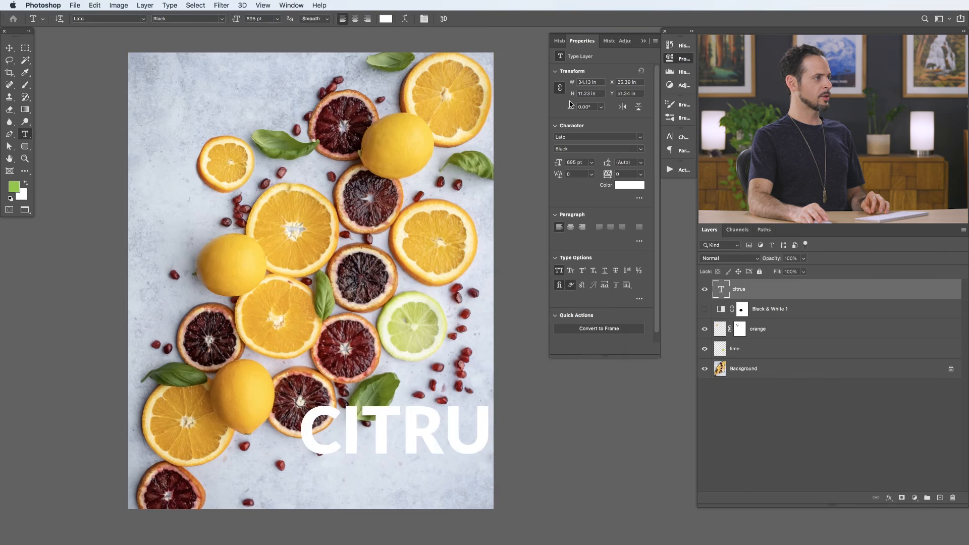
# - Reduce the CITRUS text to 596 pt and move it down and left so the whole word fits inside the photo
pyautogui.moveTo(554, 162); pyautogui.dragTo(531, 168)
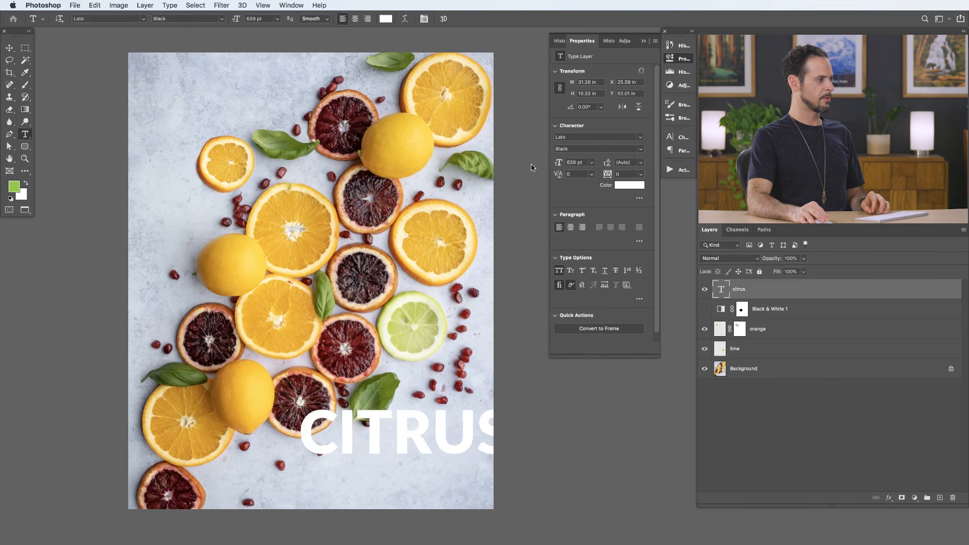
pyautogui.click(9, 48)
pyautogui.moveTo(408, 428); pyautogui.dragTo(392, 447)
pyautogui.moveTo(551, 163); pyautogui.dragTo(540, 171)
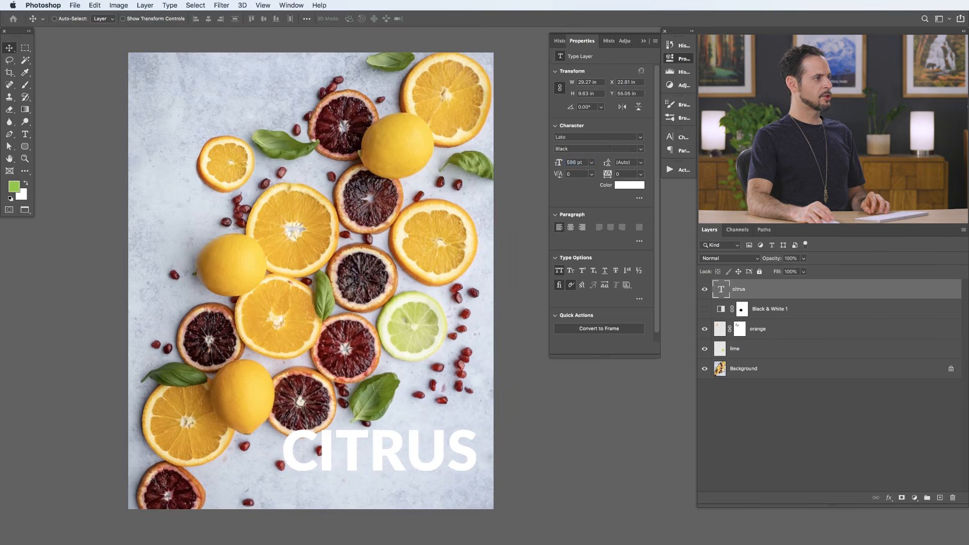
# - Preview other fonts for the CITRUS text, try Lato Thin, and set the style back to Black
pyautogui.click(641, 138)
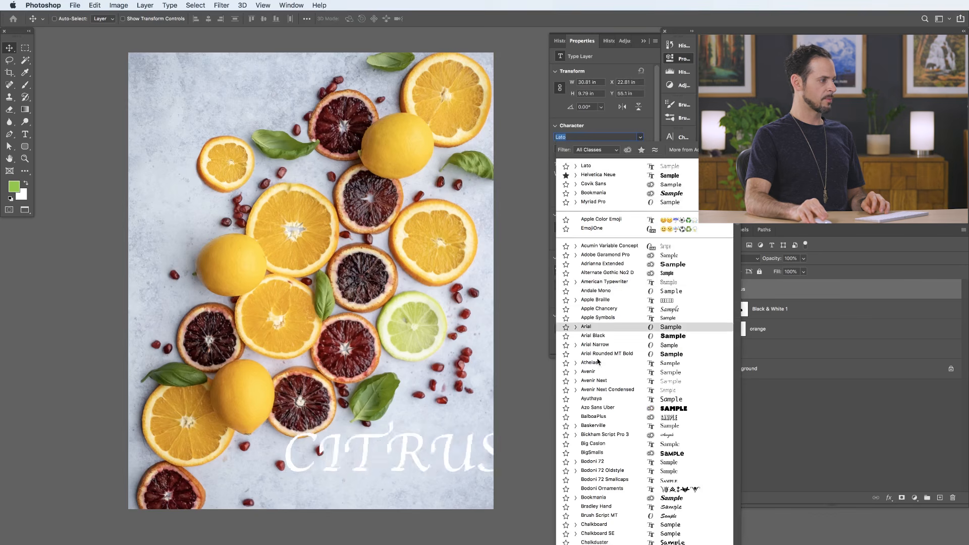
pyautogui.click(532, 193)
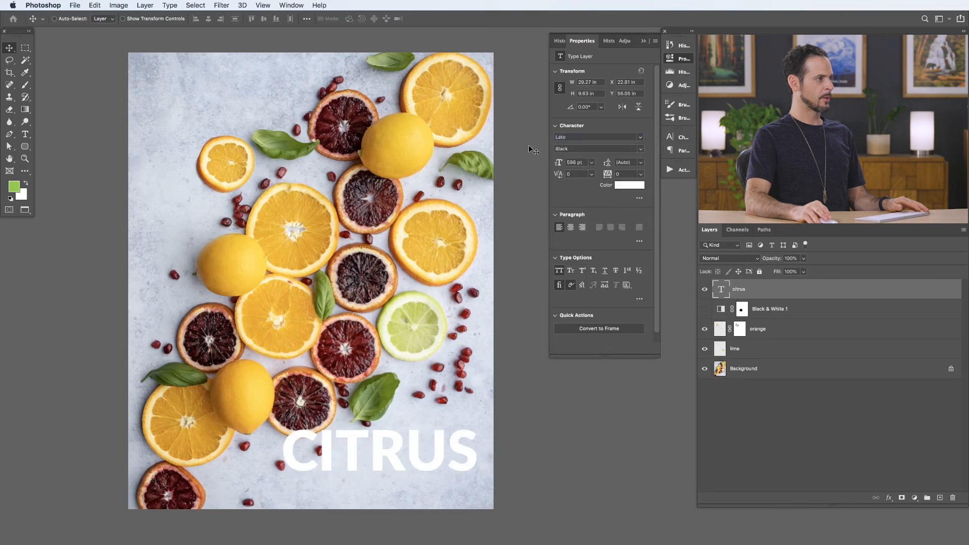
pyautogui.click(643, 150)
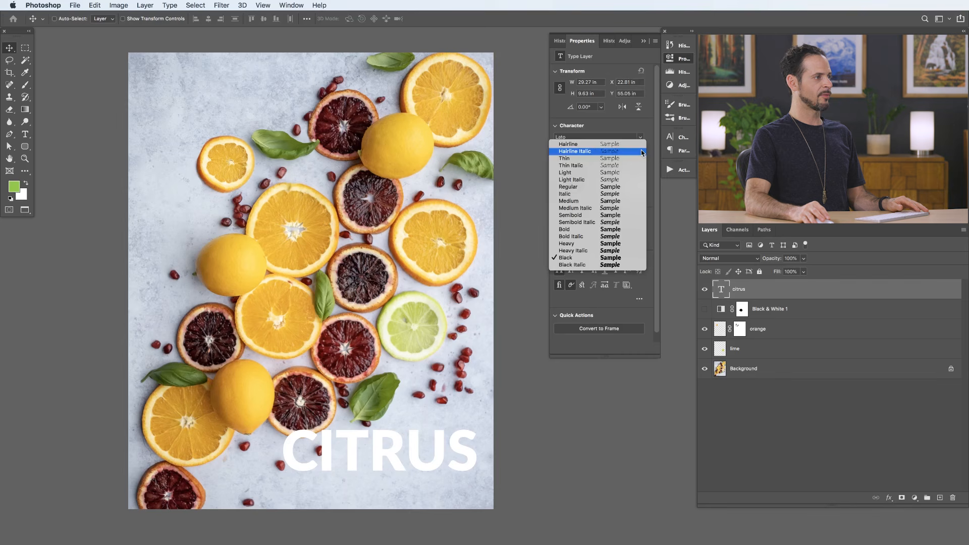
pyautogui.click(612, 160)
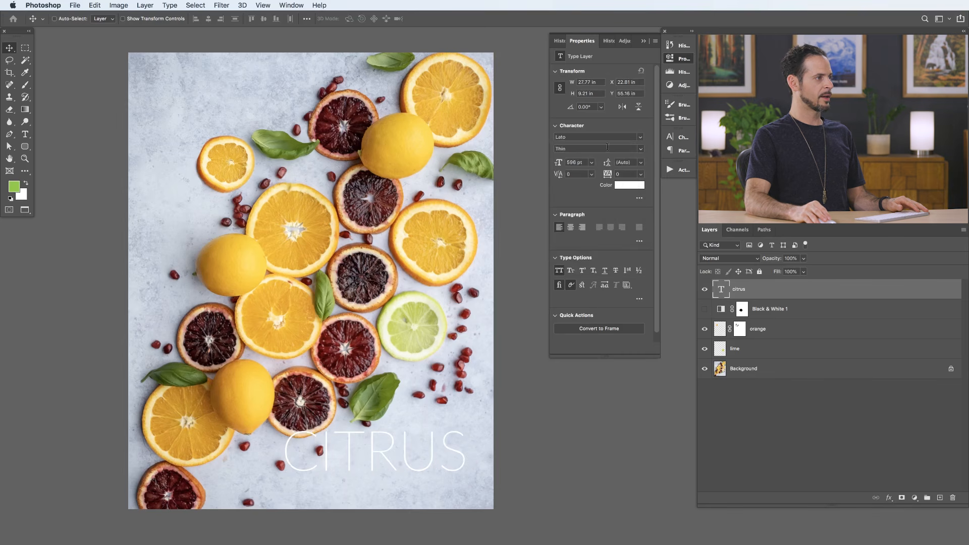
pyautogui.click(641, 149)
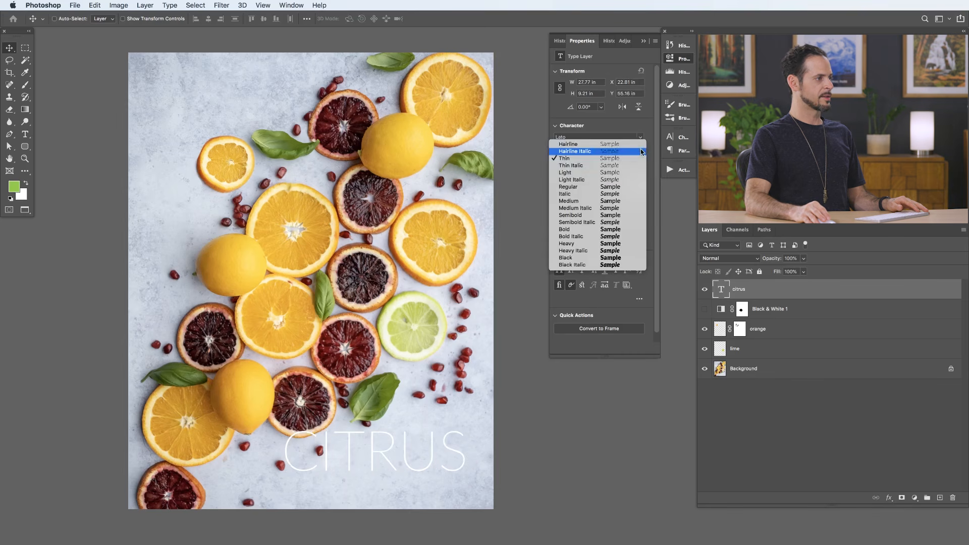
pyautogui.click(590, 260)
# - Enlarge the CITRUS text to 768 pt and reposition it inside the photo's lower right corner
pyautogui.moveTo(401, 456); pyautogui.dragTo(404, 459)
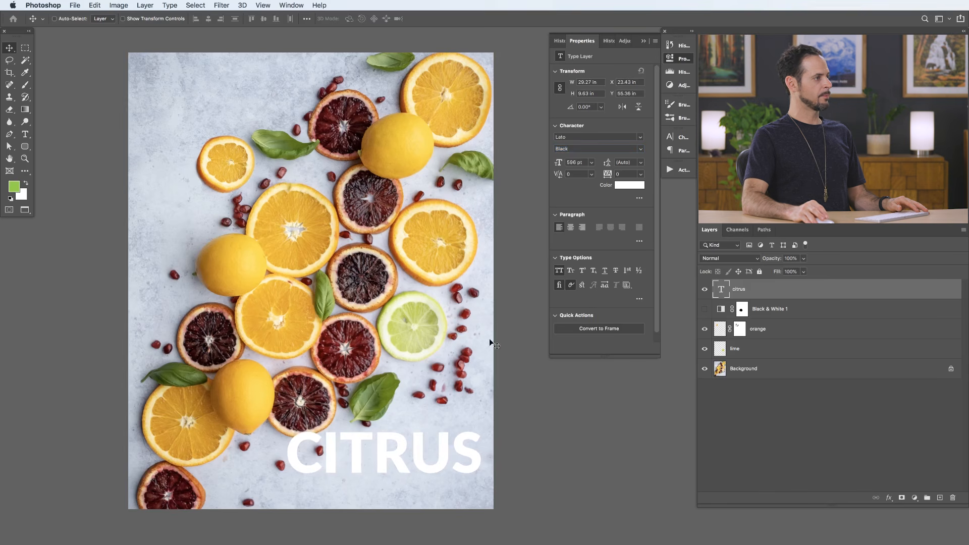
pyautogui.moveTo(565, 161); pyautogui.dragTo(569, 162)
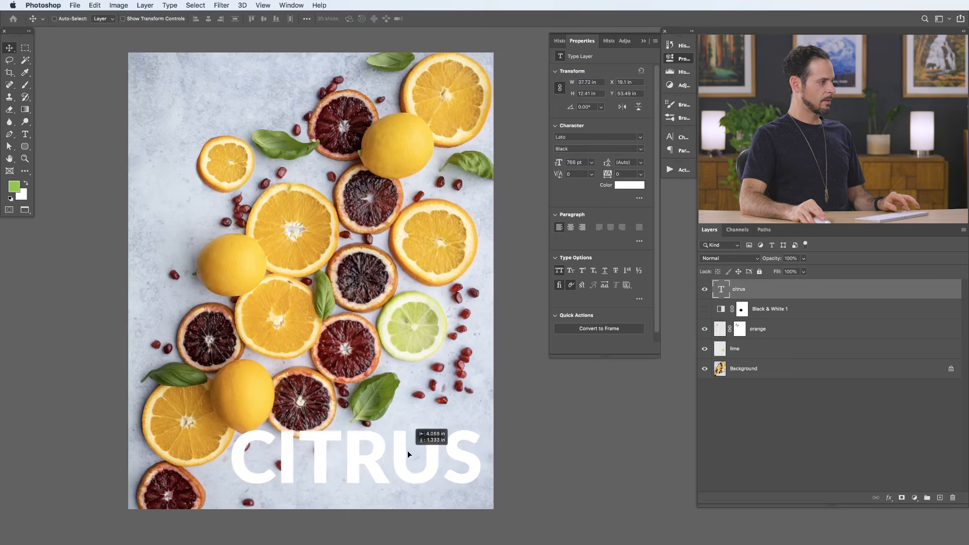
pyautogui.moveTo(407, 450); pyautogui.dragTo(410, 450)
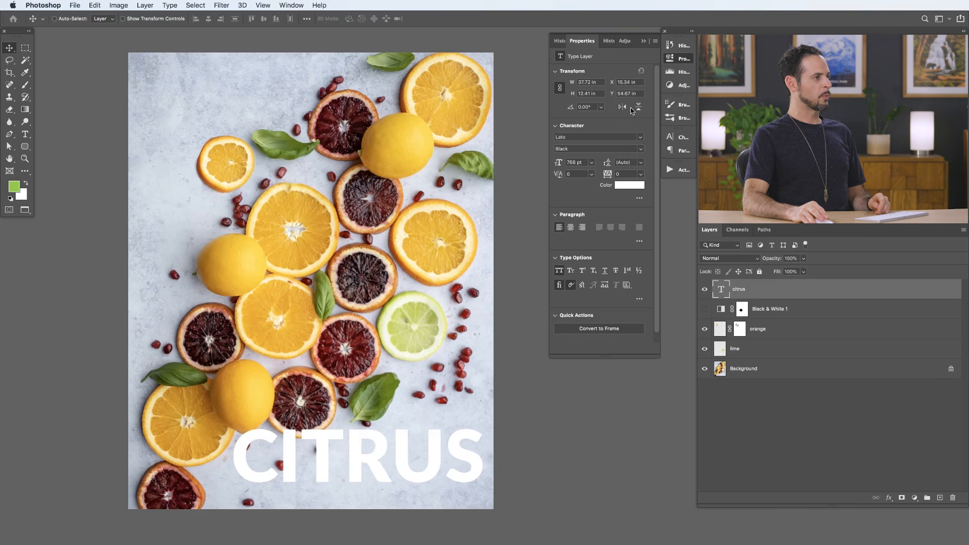
pyautogui.click(682, 60)
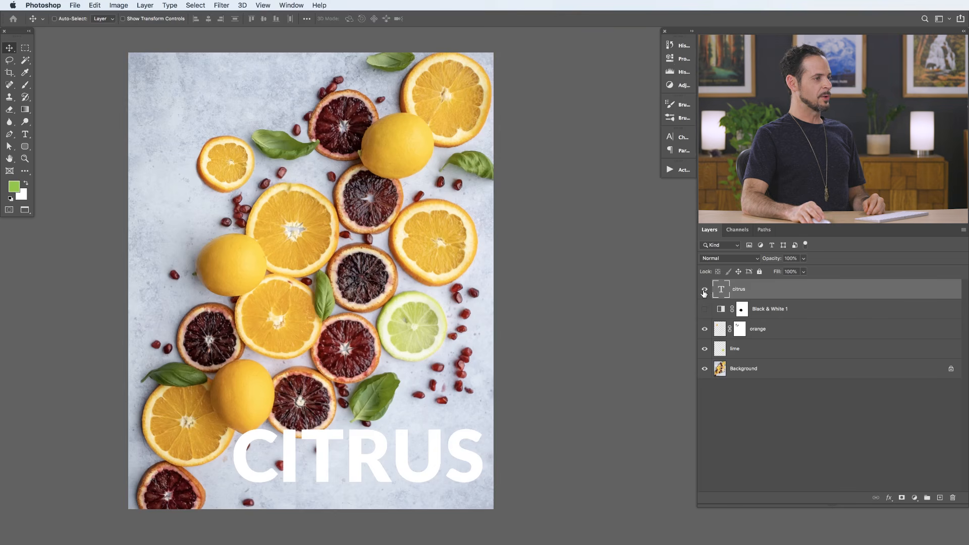
# - Add a layer mask to the citrus text layer and set up a 99 px black brush at 70% flow
pyautogui.click(902, 499)
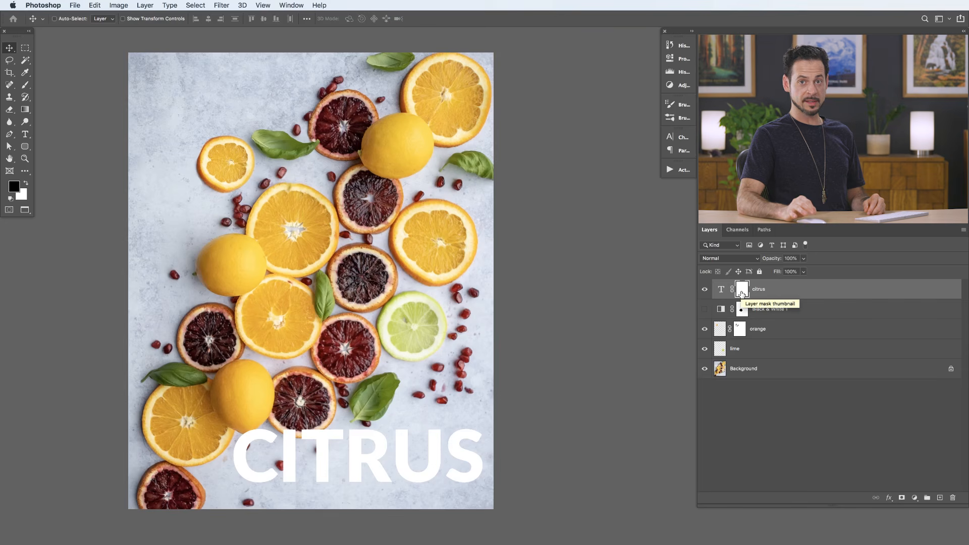
pyautogui.moveTo(310, 440); pyautogui.dragTo(356, 419)
pyautogui.press('b')
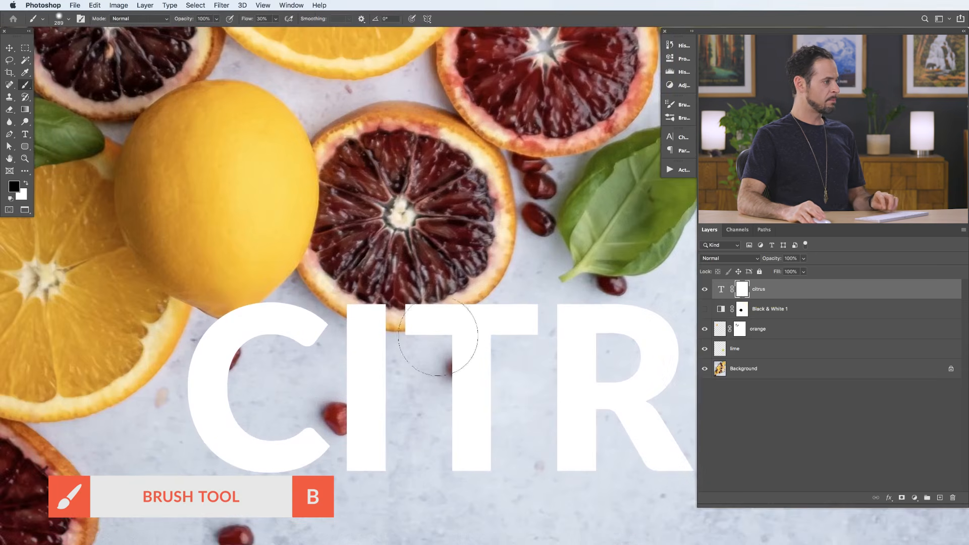
pyautogui.moveTo(397, 299)
pyautogui.mouseDown()
pyautogui.moveTo(399, 355)
pyautogui.moveTo(362, 335)
pyautogui.mouseUp()
pyautogui.press('x')
pyautogui.press('x')
pyautogui.hotkey('shift', '7')
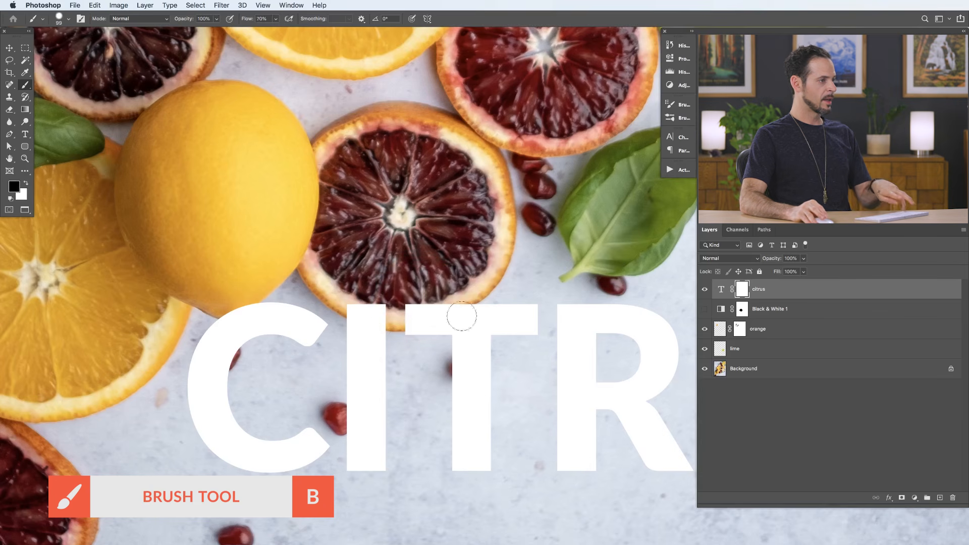
# - Mask the tops of the I and T where they cover the blood orange slice, refining the edge with a smaller brush
pyautogui.click(741, 293)
pyautogui.moveTo(411, 309)
pyautogui.mouseDown()
pyautogui.moveTo(431, 310)
pyautogui.moveTo(409, 319)
pyautogui.moveTo(449, 304)
pyautogui.moveTo(355, 310)
pyautogui.moveTo(370, 311)
pyautogui.mouseUp()
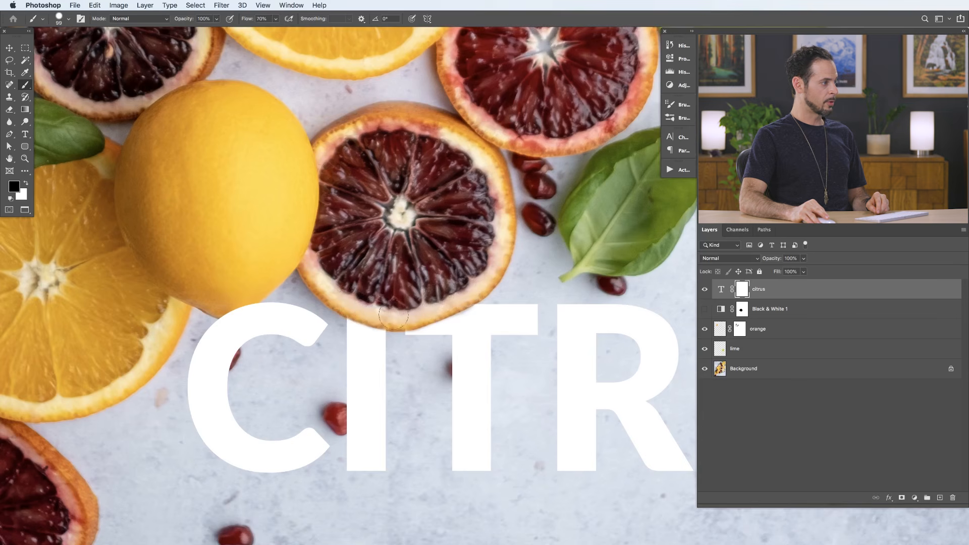
pyautogui.press('[')
pyautogui.press('[')
pyautogui.press('[')
pyautogui.press('[')
pyautogui.press('[')
pyautogui.press('[')
pyautogui.press('[')
pyautogui.press('[')
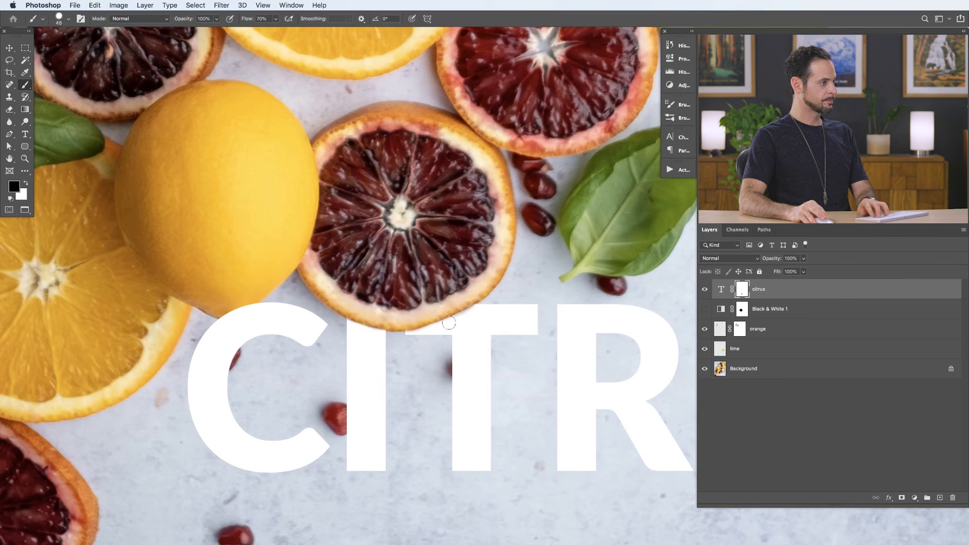
pyautogui.press('x')
pyautogui.press('x')
pyautogui.moveTo(486, 300)
pyautogui.mouseDown()
pyautogui.moveTo(454, 322)
pyautogui.moveTo(491, 312)
pyautogui.moveTo(482, 332)
pyautogui.moveTo(503, 306)
pyautogui.moveTo(453, 328)
pyautogui.moveTo(486, 308)
pyautogui.mouseUp()
pyautogui.press('x')
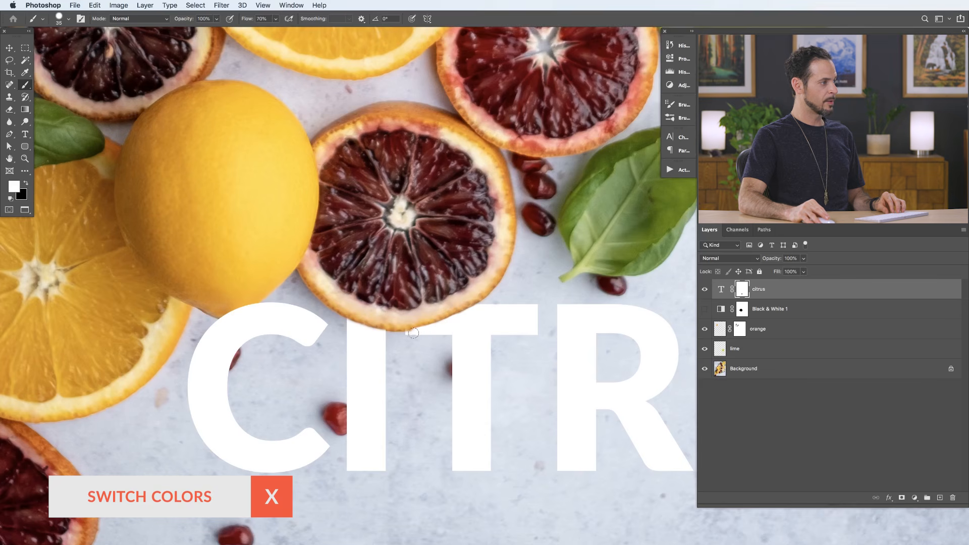
pyautogui.press('x')
# - Mask the top of the C where it overlaps the lemon's tip and clean up the edge in white
pyautogui.press('x')
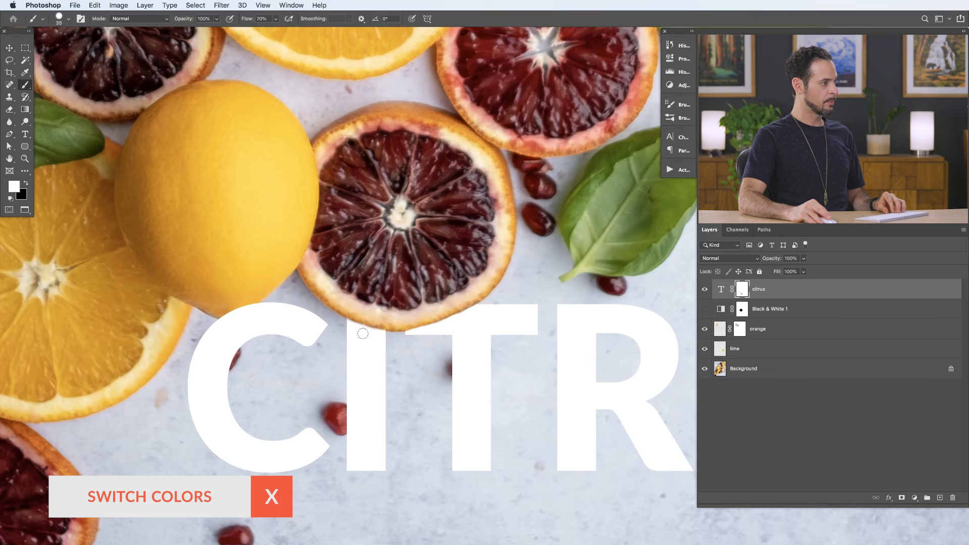
pyautogui.moveTo(220, 310)
pyautogui.mouseDown()
pyautogui.moveTo(275, 326)
pyautogui.moveTo(295, 313)
pyautogui.moveTo(285, 321)
pyautogui.mouseUp()
pyautogui.press('x')
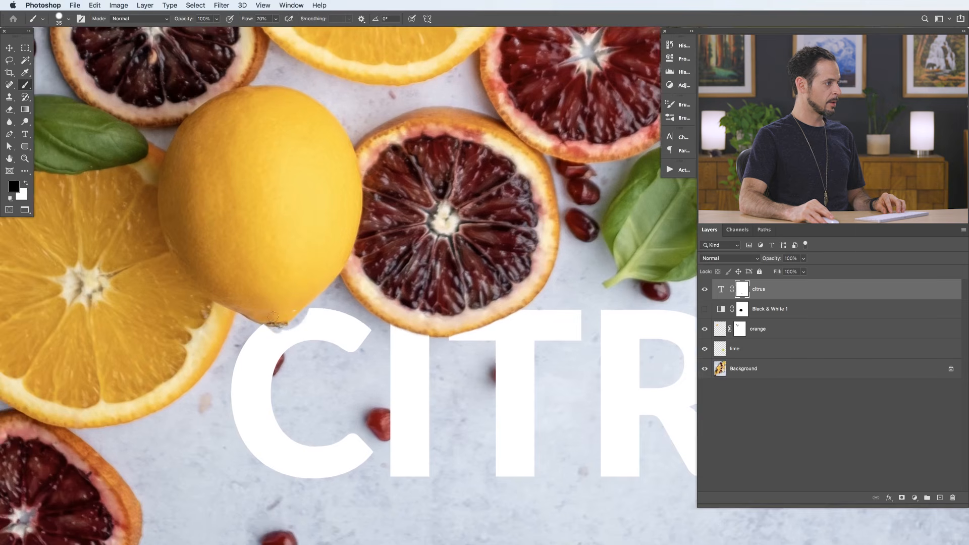
pyautogui.press('x')
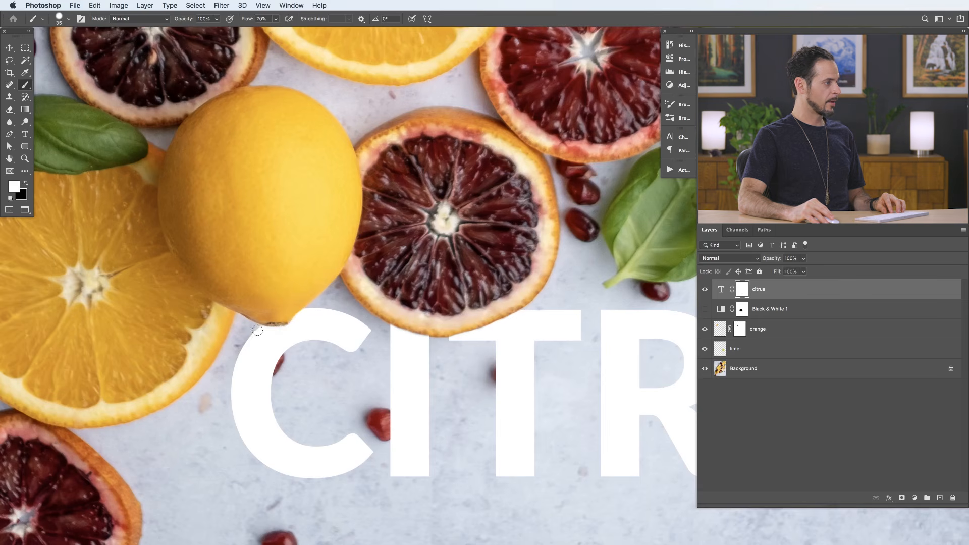
# - Paint black on the text mask over the T's pomegranate seed and restore the surrounding letter in white
pyautogui.moveTo(422, 357); pyautogui.dragTo(340, 288)
pyautogui.moveTo(459, 319)
pyautogui.mouseDown()
pyautogui.moveTo(418, 323)
pyautogui.moveTo(446, 311)
pyautogui.mouseUp()
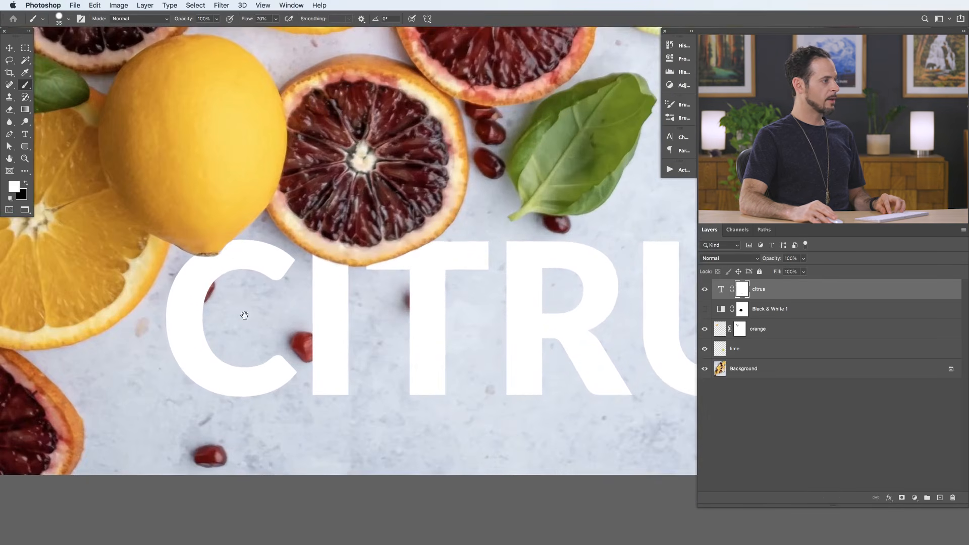
pyautogui.moveTo(311, 303); pyautogui.dragTo(363, 337)
pyautogui.press('x')
pyautogui.moveTo(467, 326); pyautogui.dragTo(476, 344)
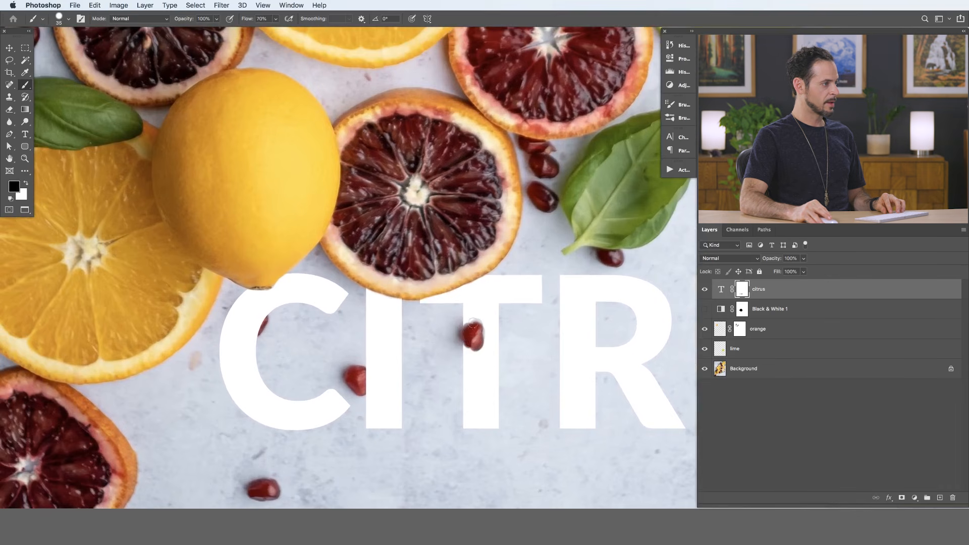
pyautogui.press('x')
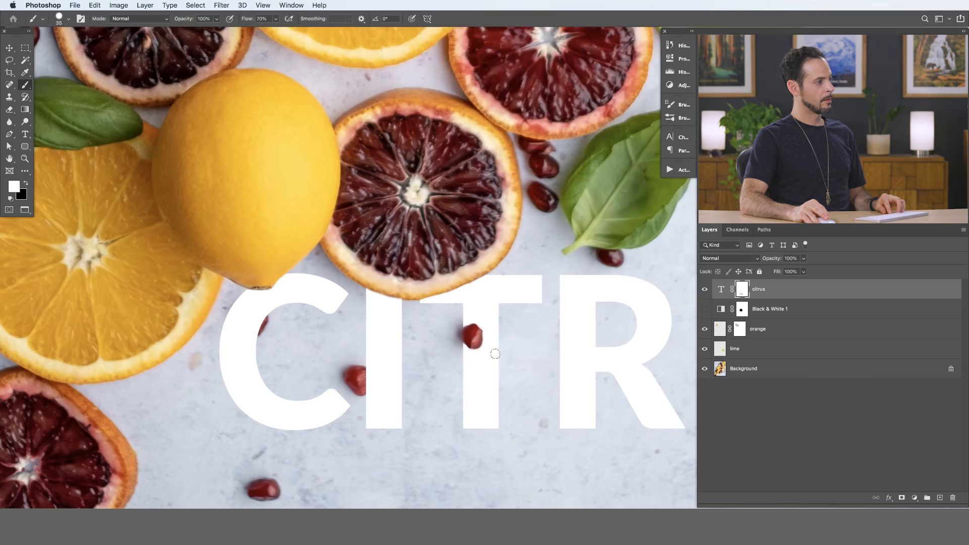
pyautogui.moveTo(512, 356); pyautogui.dragTo(486, 375)
# - Reveal the pomegranate seed at the left edge of the I by painting black on the text mask
pyautogui.moveTo(415, 391); pyautogui.dragTo(461, 357)
pyautogui.press('x')
pyautogui.moveTo(456, 310); pyautogui.dragTo(461, 349)
pyautogui.press('x')
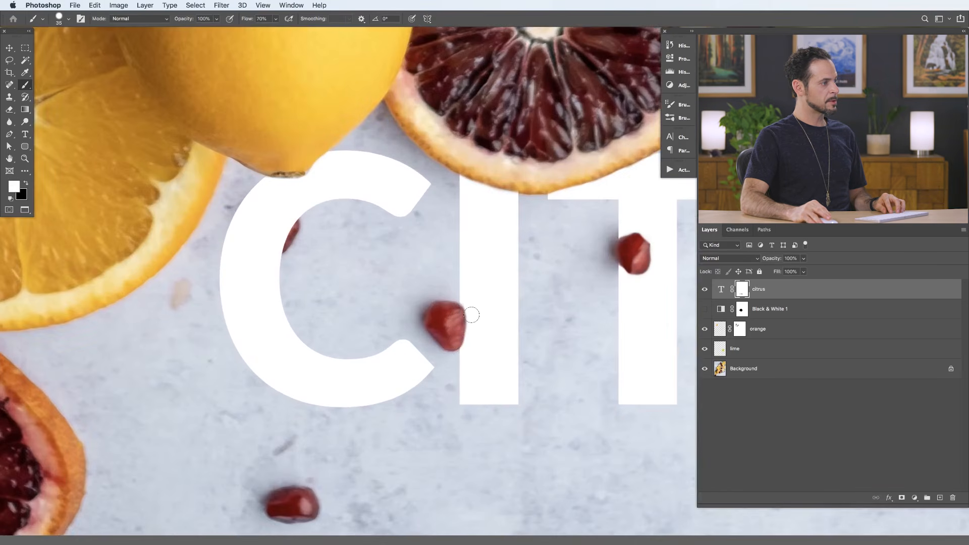
# - Reveal the pomegranate seed over the C on the text mask and restore the letter around it with white
pyautogui.moveTo(383, 335); pyautogui.dragTo(447, 384)
pyautogui.press('x')
pyautogui.moveTo(353, 278)
pyautogui.mouseDown()
pyautogui.moveTo(342, 279)
pyautogui.moveTo(355, 284)
pyautogui.moveTo(348, 289)
pyautogui.moveTo(346, 271)
pyautogui.moveTo(327, 265)
pyautogui.moveTo(323, 295)
pyautogui.moveTo(347, 297)
pyautogui.moveTo(321, 290)
pyautogui.mouseUp()
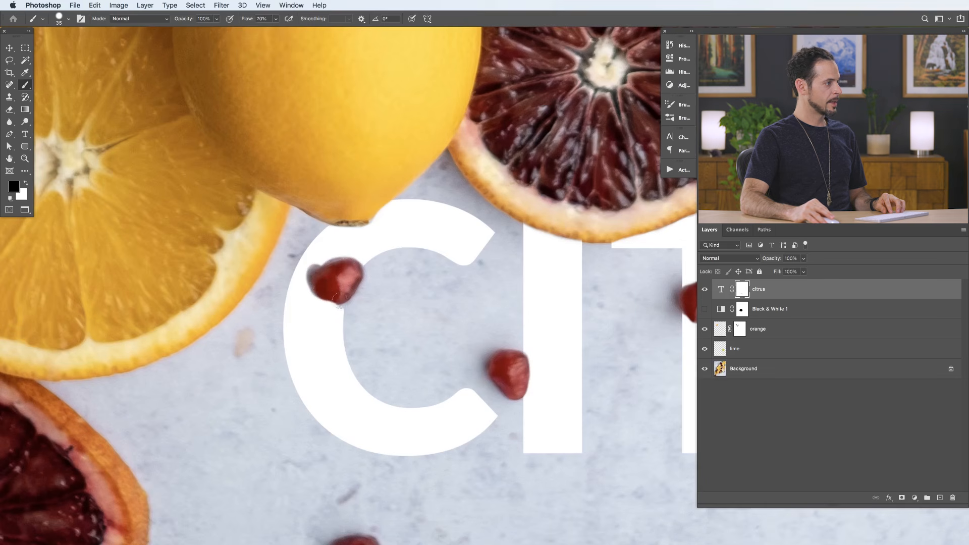
pyautogui.press('x')
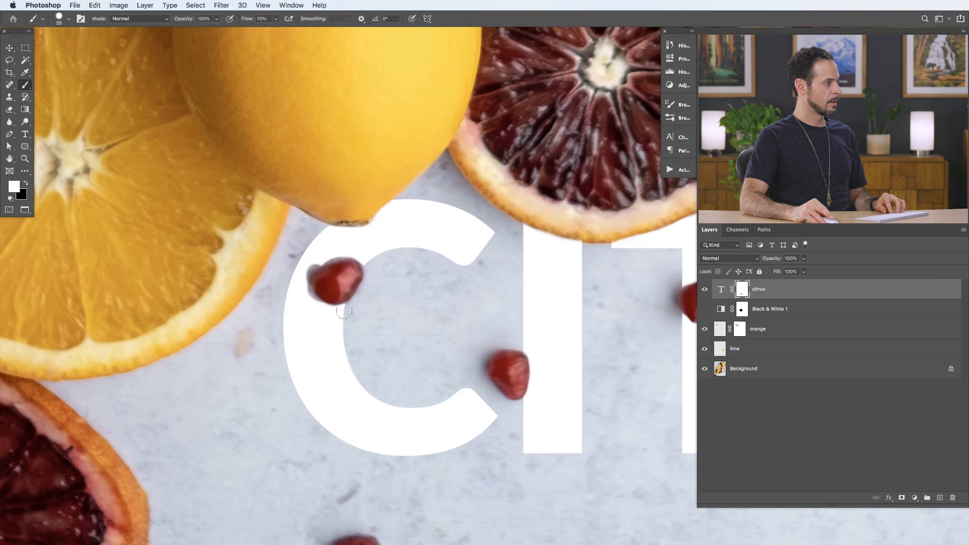
pyautogui.moveTo(305, 291); pyautogui.dragTo(309, 264)
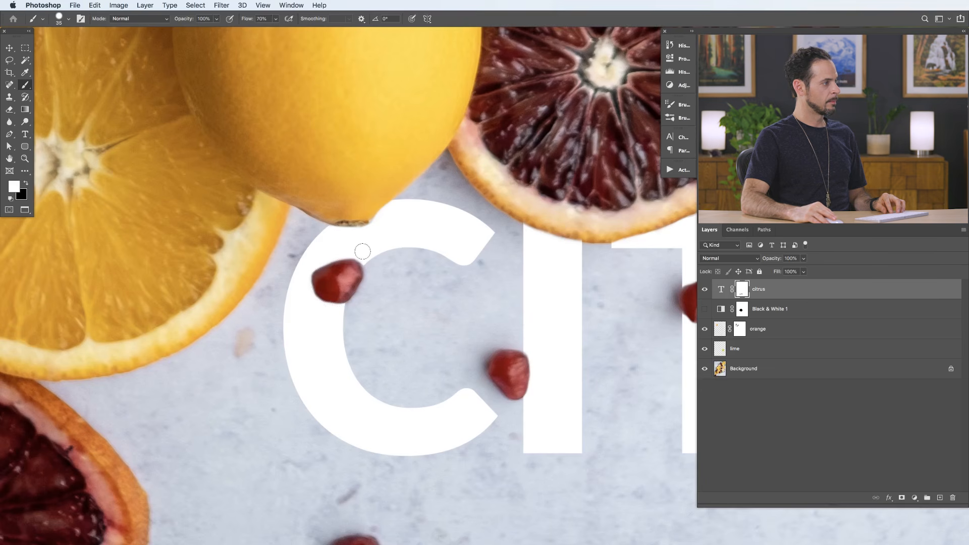
# - Create a new layer above the citrus text layer, toggle the text's visibility to compare, and select the new layer
pyautogui.moveTo(422, 294); pyautogui.dragTo(365, 322)
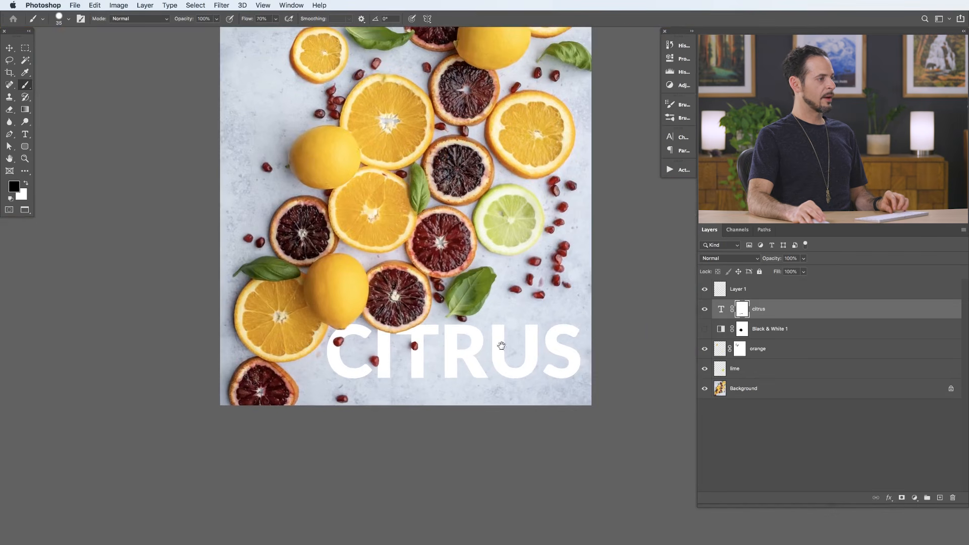
pyautogui.click(706, 309)
pyautogui.click(705, 310)
pyautogui.click(705, 309)
pyautogui.click(705, 310)
pyautogui.click(748, 292)
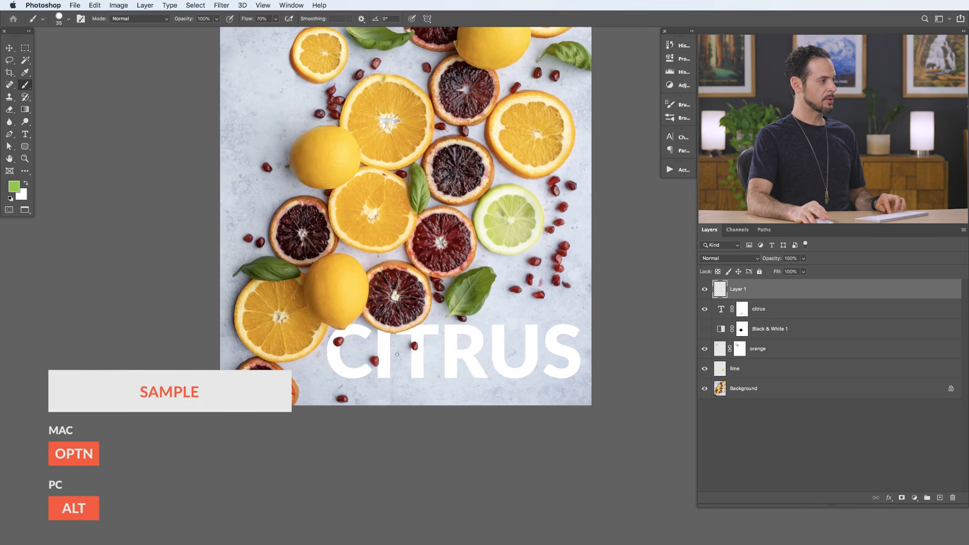
# - Sample the gray shadow color a4a3b1 between the lemon and the blood orange slice as the foreground color
pyautogui.moveTo(358, 347)
pyautogui.mouseDown()
pyautogui.moveTo(389, 331)
pyautogui.moveTo(324, 338)
pyautogui.mouseUp()
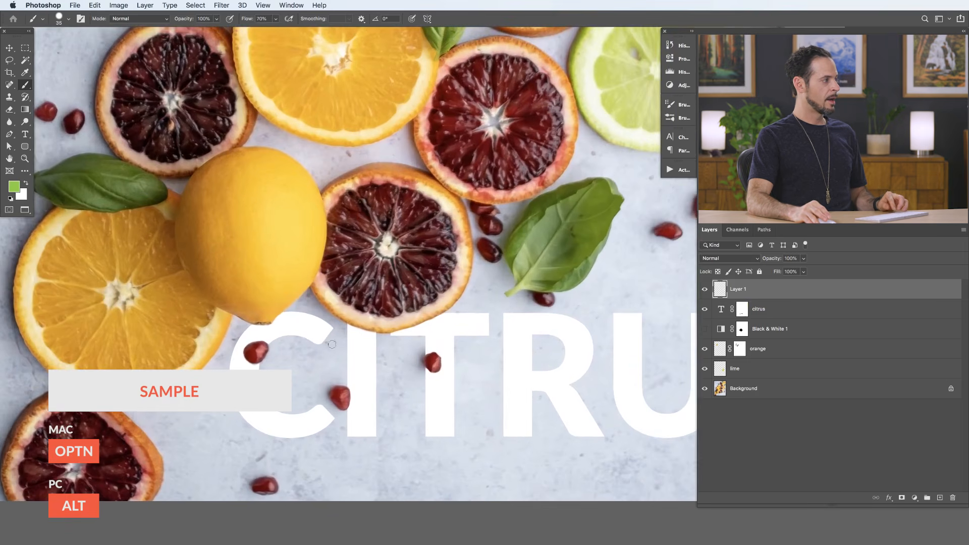
pyautogui.keyDown('alt'); pyautogui.click(314, 304); pyautogui.keyUp('alt')
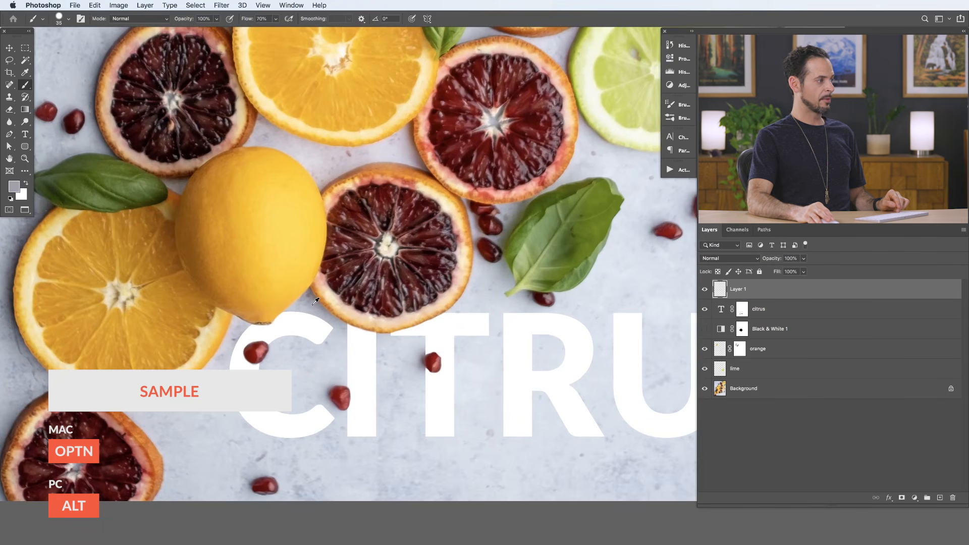
pyautogui.keyDown('alt'); pyautogui.click(314, 304); pyautogui.keyUp('alt')
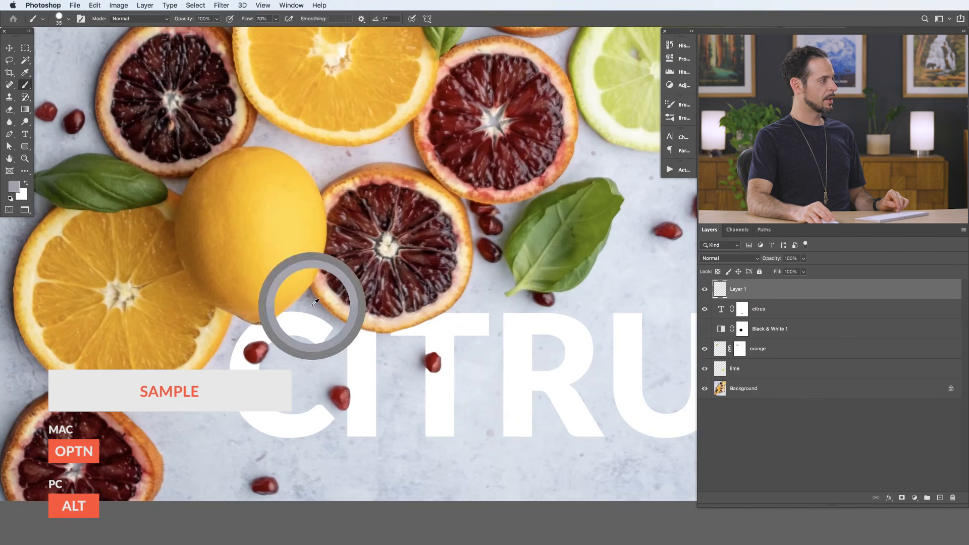
pyautogui.click(13, 188)
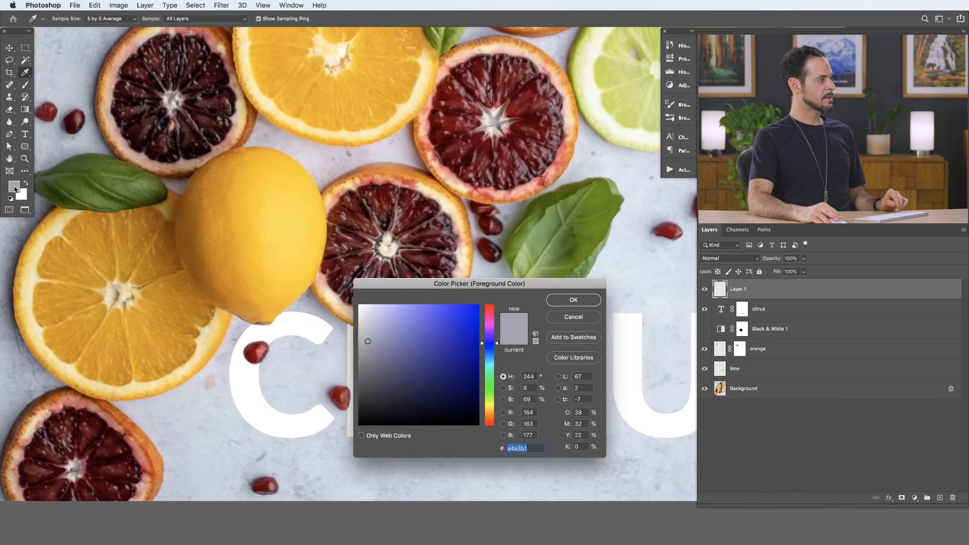
pyautogui.click(573, 300)
# - Try sampling foreground colors from the leaf, lemon and orange slice, and resample the gray shadow beside the lemon
pyautogui.press('b')
pyautogui.keyDown('alt'); pyautogui.click(574, 237); pyautogui.keyUp('alt')
pyautogui.keyDown('alt'); pyautogui.click(285, 247); pyautogui.keyUp('alt')
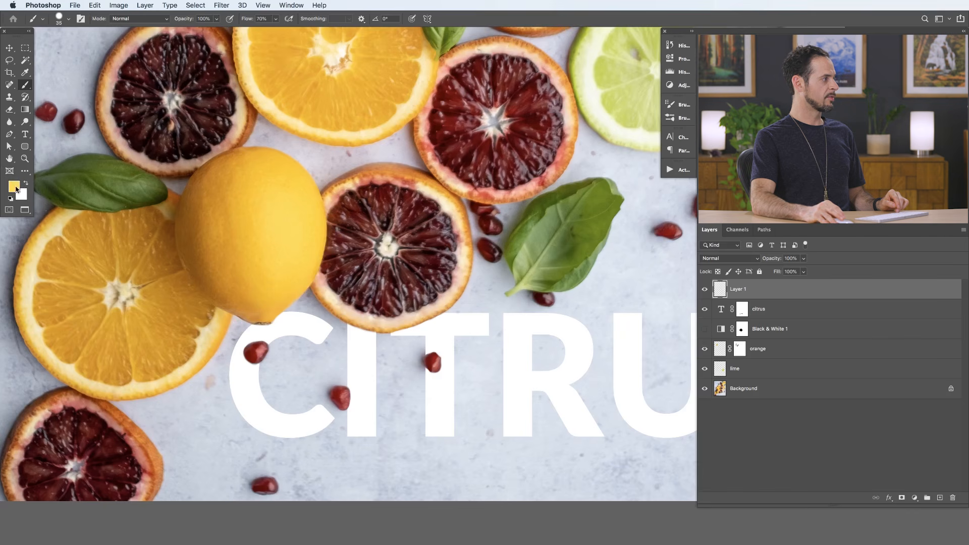
pyautogui.keyDown('alt'); pyautogui.click(99, 300); pyautogui.keyUp('alt')
pyautogui.keyDown('alt'); pyautogui.click(255, 282); pyautogui.keyUp('alt')
pyautogui.keyDown('alt'); pyautogui.click(316, 300); pyautogui.keyUp('alt')
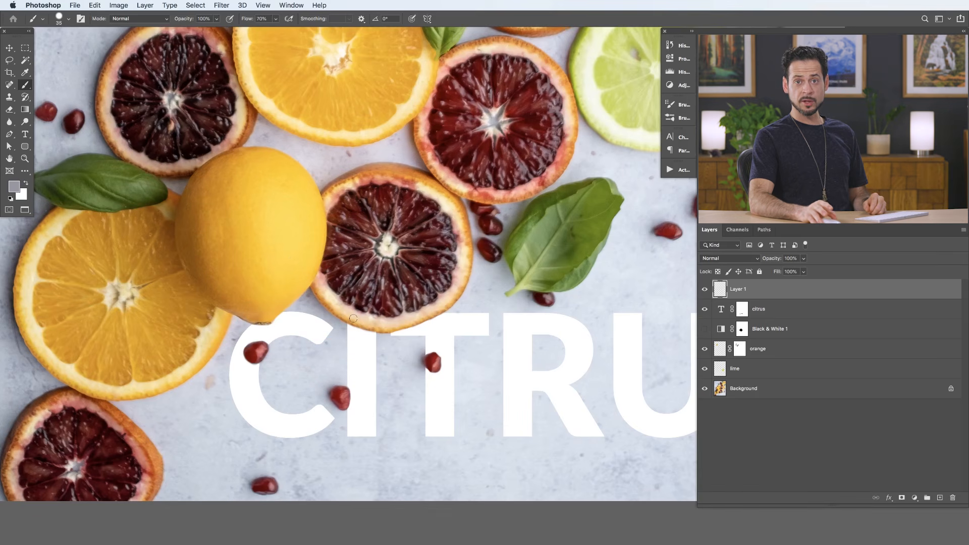
# - Soften the Soft Round brush to 0% hardness and set its size to 166 px
pyautogui.rightClick(339, 244)
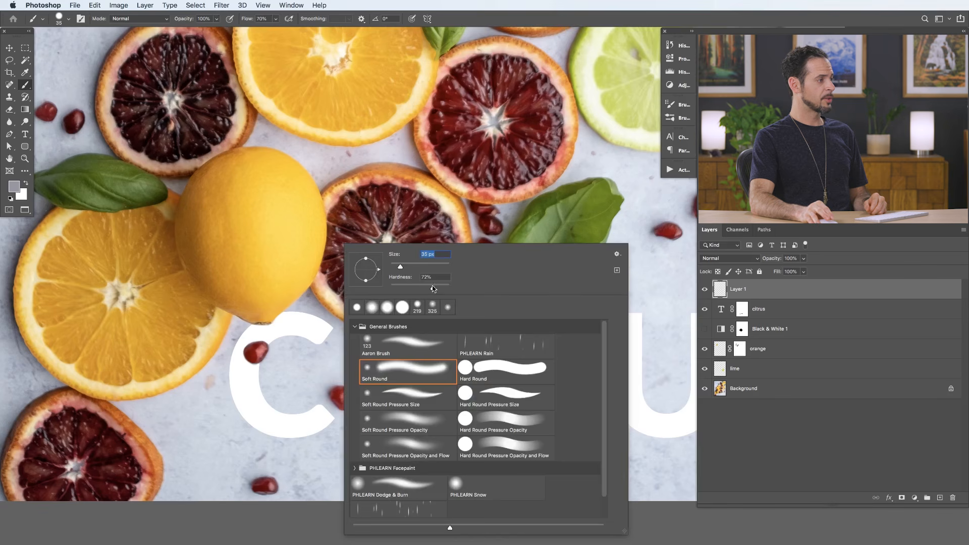
pyautogui.moveTo(433, 289); pyautogui.dragTo(404, 289)
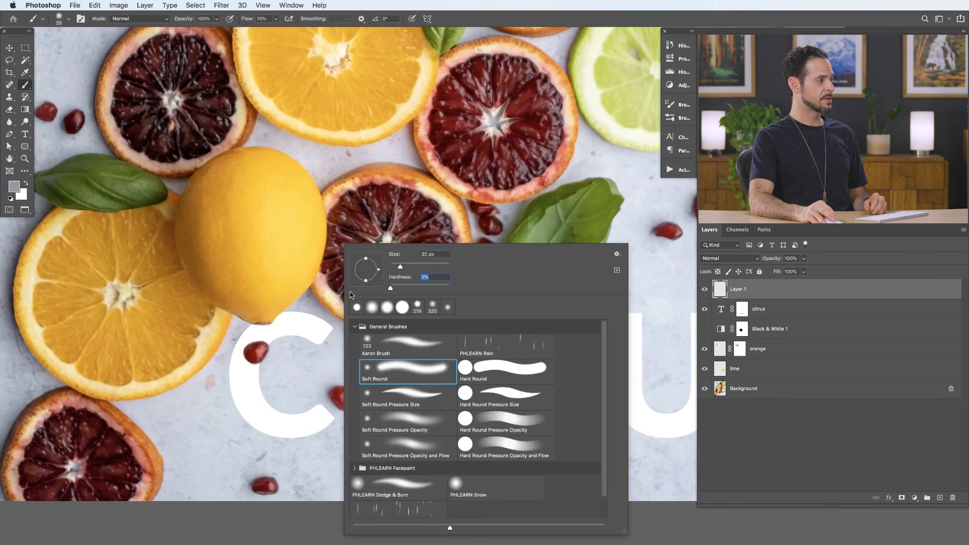
pyautogui.moveTo(403, 269); pyautogui.dragTo(417, 268)
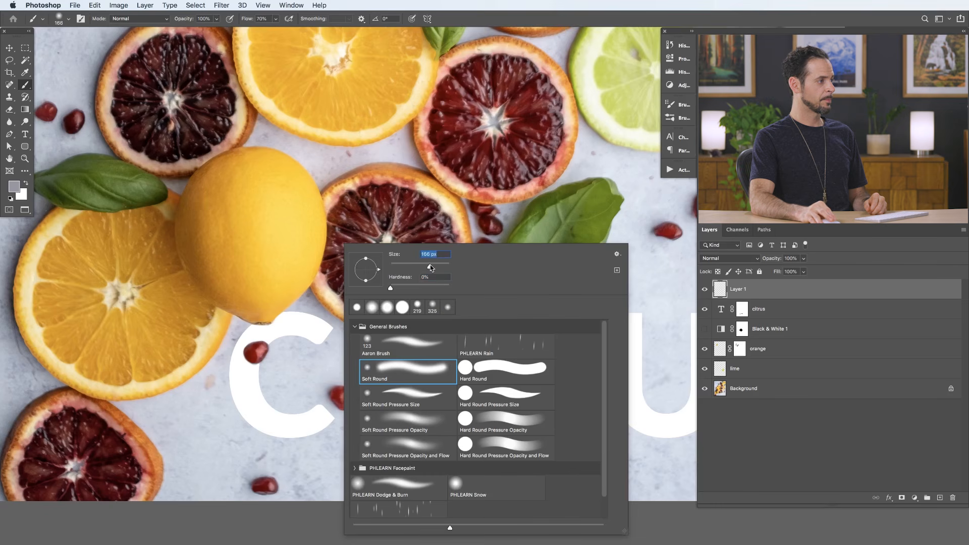
pyautogui.press('[')
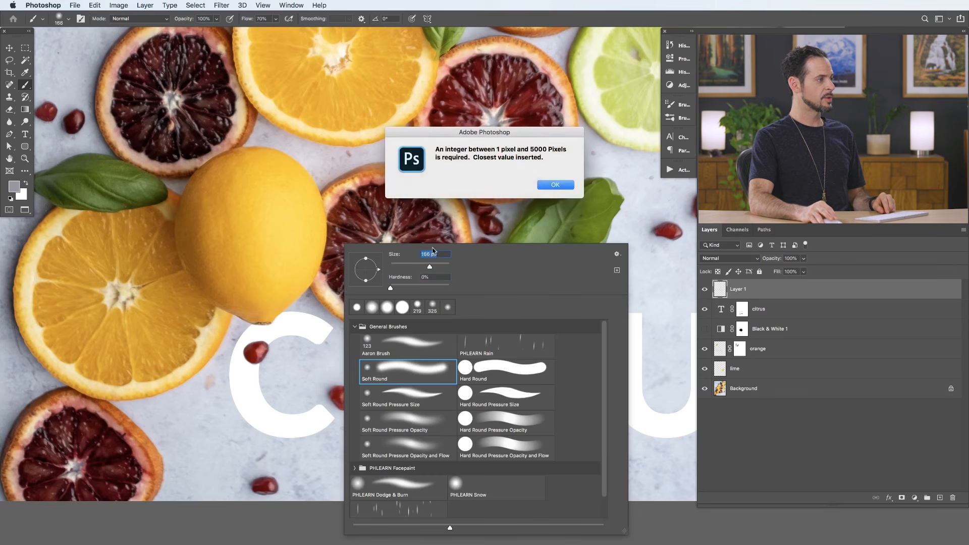
pyautogui.press('Return')
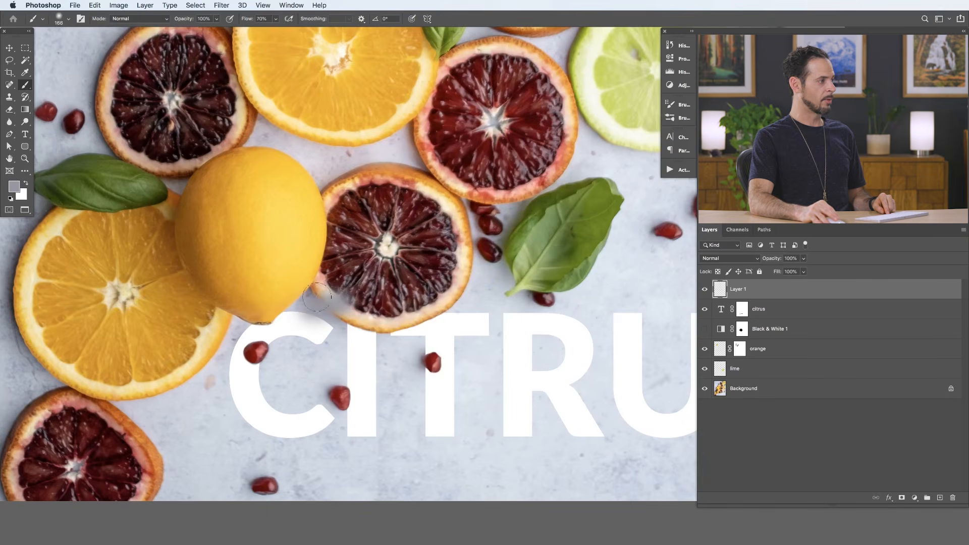
# - Resize the brush to 184 px and paint a gray shadow stroke over the lemon's lower tip above the C on Layer 1
pyautogui.hscroll(2, 348, 297)
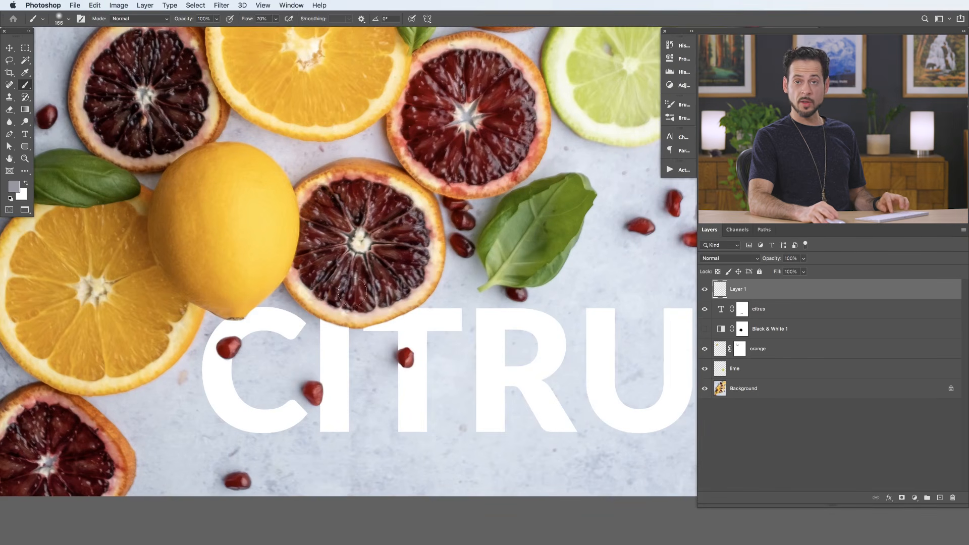
pyautogui.hscroll(2, 352, 292)
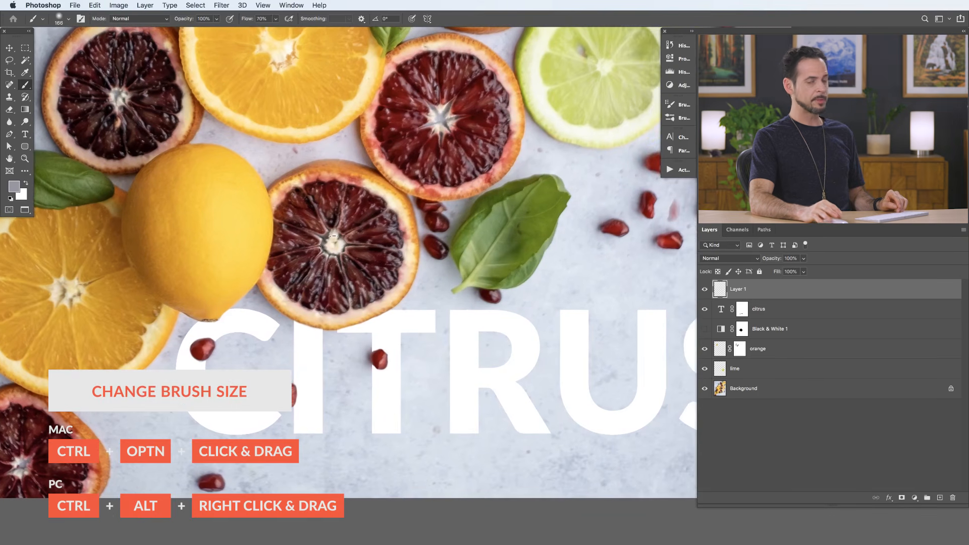
pyautogui.moveTo(334, 250)
pyautogui.mouseDown()
pyautogui.moveTo(379, 254)
pyautogui.moveTo(284, 256)
pyautogui.moveTo(360, 260)
pyautogui.moveTo(344, 185)
pyautogui.moveTo(342, 237)
pyautogui.moveTo(337, 109)
pyautogui.mouseUp()
pyautogui.moveTo(366, 243)
pyautogui.mouseDown()
pyautogui.moveTo(322, 247)
pyautogui.moveTo(331, 248)
pyautogui.mouseUp()
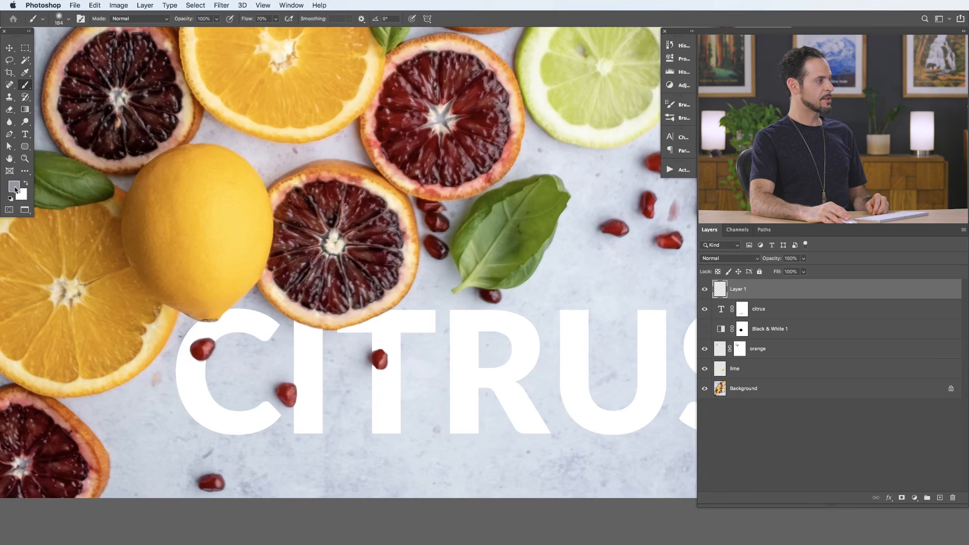
pyautogui.moveTo(190, 313)
pyautogui.mouseDown()
pyautogui.moveTo(203, 319)
pyautogui.moveTo(210, 308)
pyautogui.mouseUp()
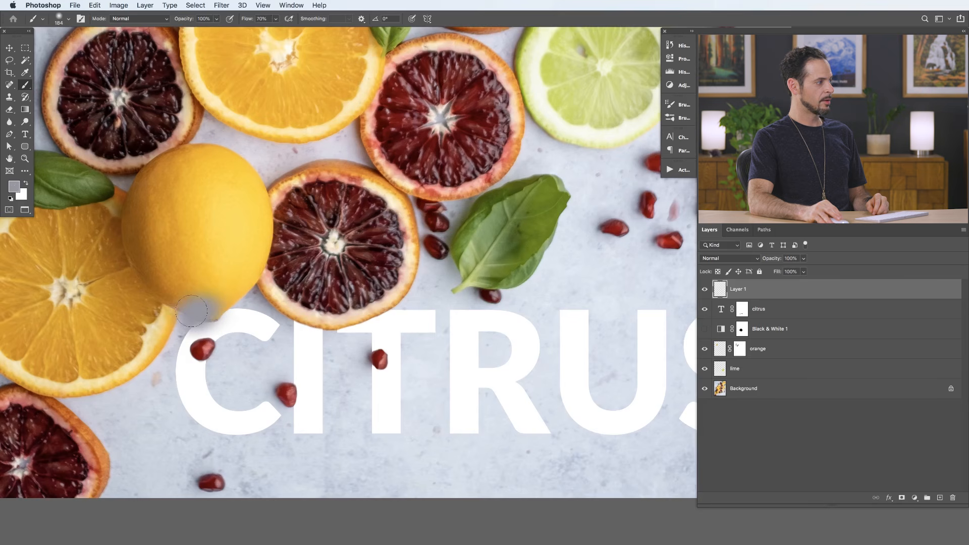
# - Toggle the visibility of Layer 1 repeatedly to compare the image with and without the painted gray shadow
pyautogui.click(705, 289)
pyautogui.click(705, 289)
pyautogui.click(705, 289)
pyautogui.click(705, 289)
pyautogui.click(705, 289)
pyautogui.click(705, 289)
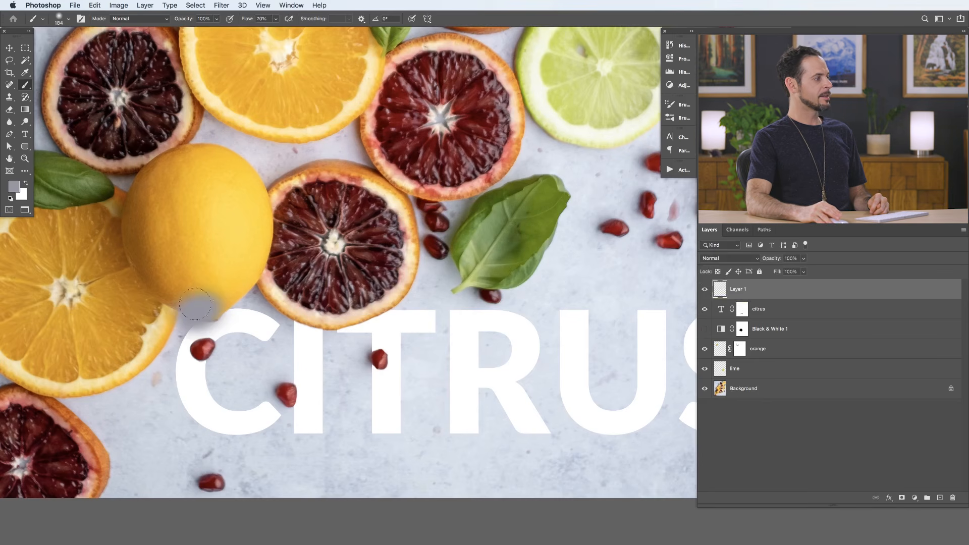
pyautogui.click(705, 290)
pyautogui.click(704, 290)
pyautogui.click(704, 290)
pyautogui.click(704, 290)
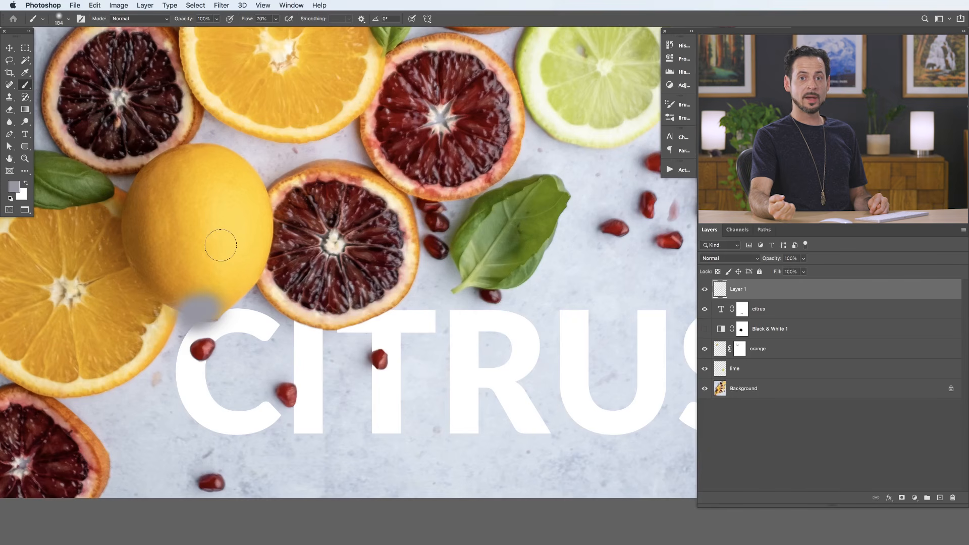
# - Rename Layer 1 as shadow
pyautogui.doubleClick(737, 289)
pyautogui.write('shado')
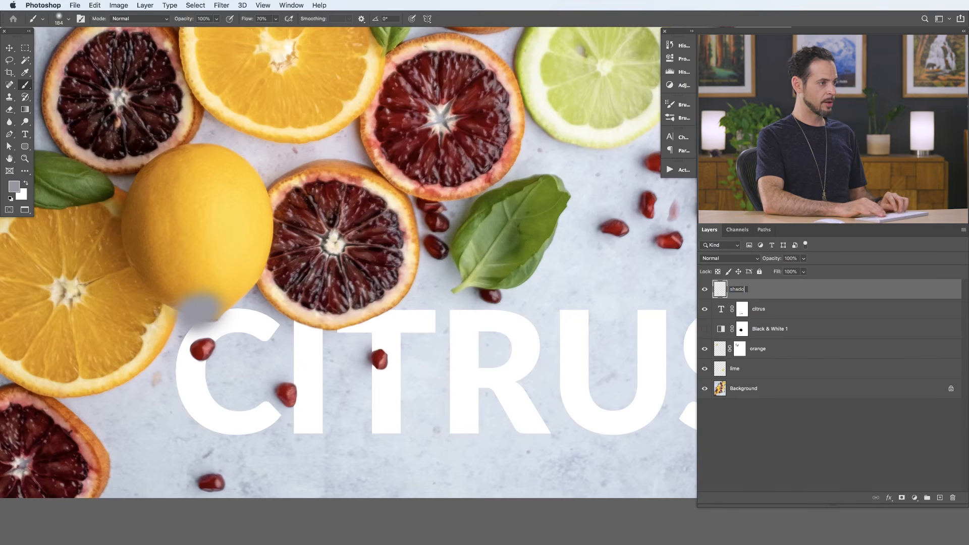
pyautogui.write('w')
pyautogui.press('Return')
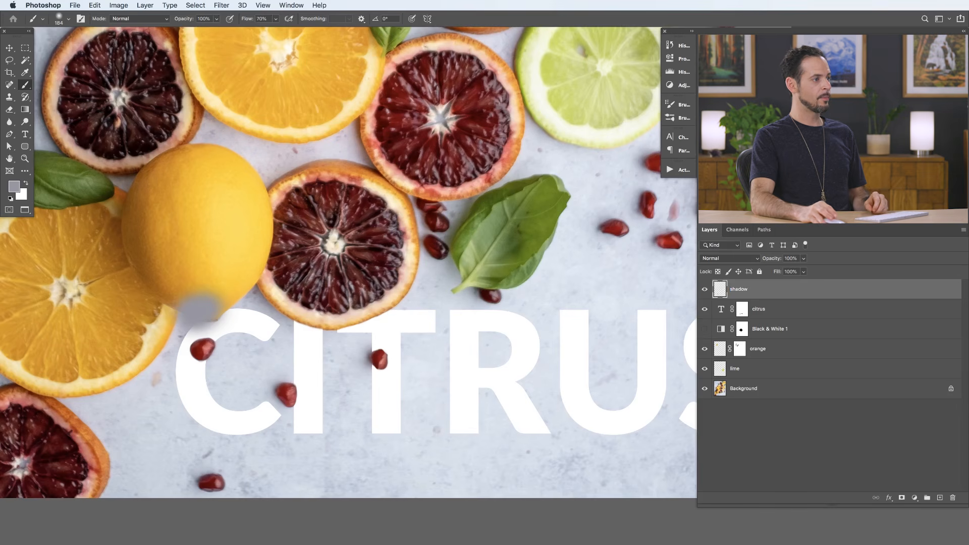
# - Clip the shadow layer to the citrus text layer with a clipping mask and check its visibility
pyautogui.click(705, 290)
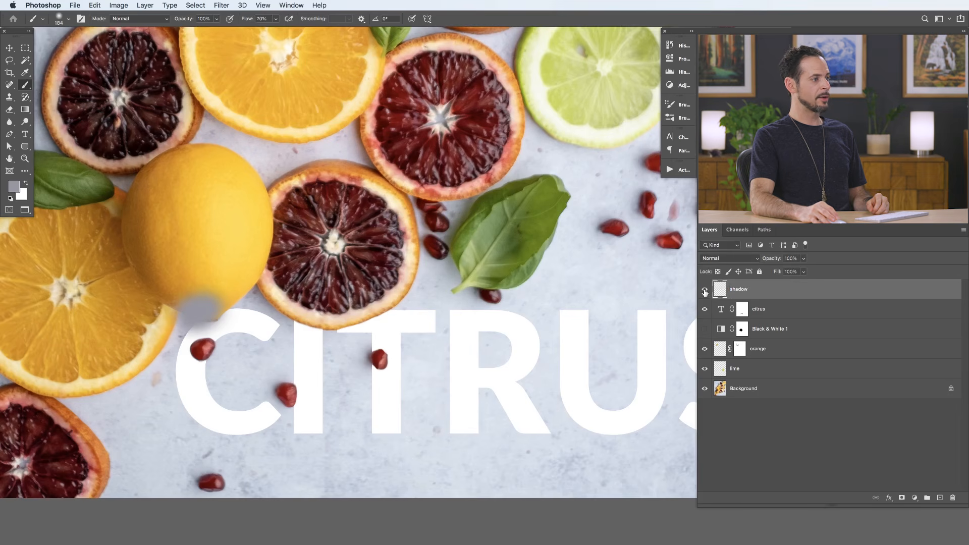
pyautogui.click(773, 316)
pyautogui.click(769, 295)
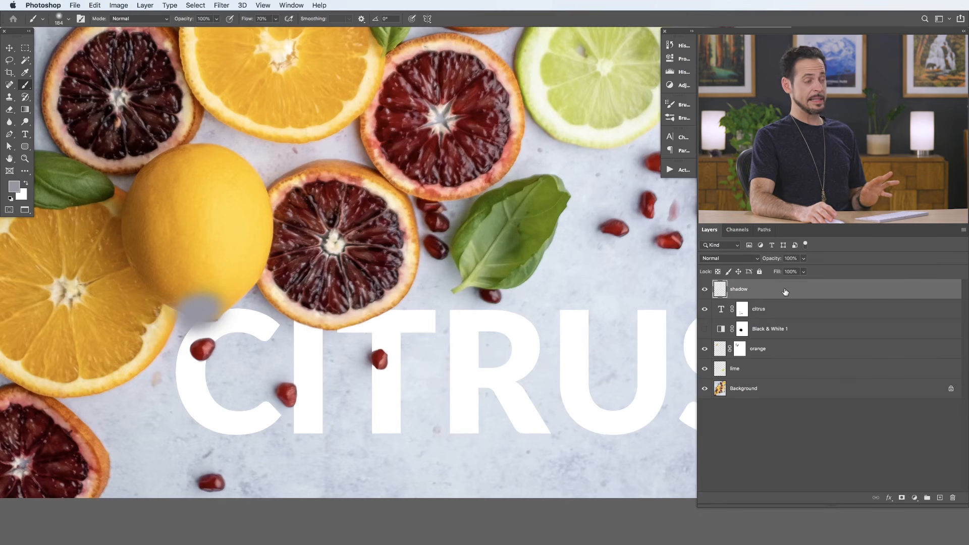
pyautogui.rightClick(785, 292)
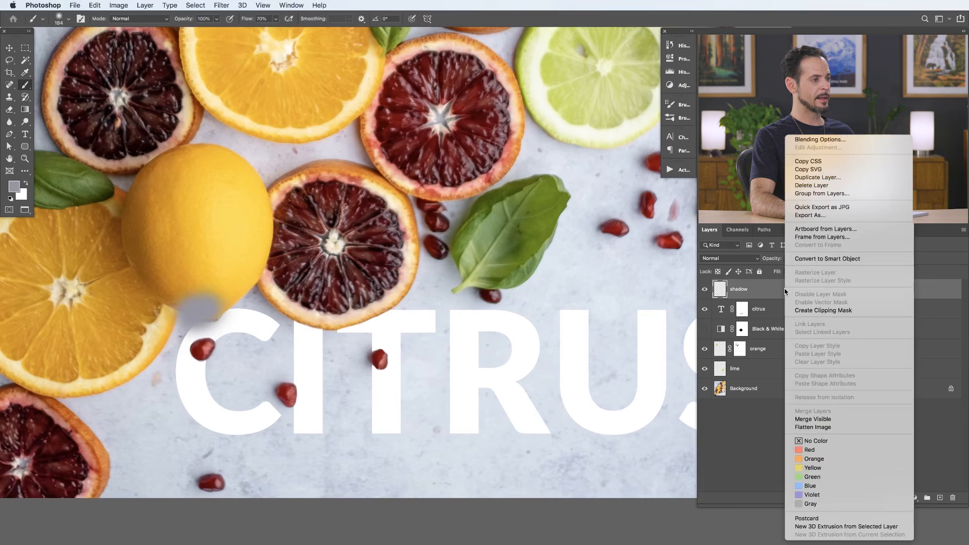
pyautogui.click(817, 310)
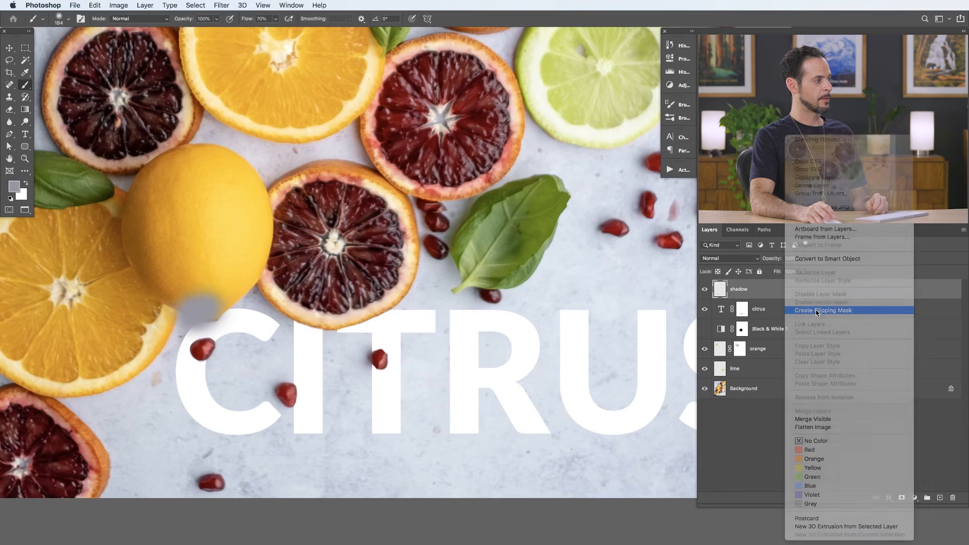
pyautogui.click(705, 289)
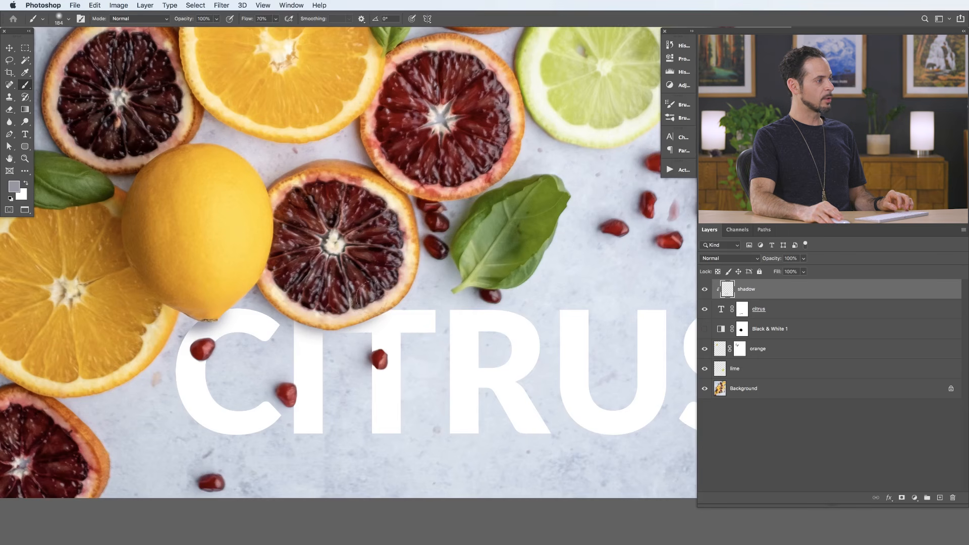
# - Reduce the brush size to 80 px and set the shadow layer's blend mode to Multiply
pyautogui.press('[')
pyautogui.press('[')
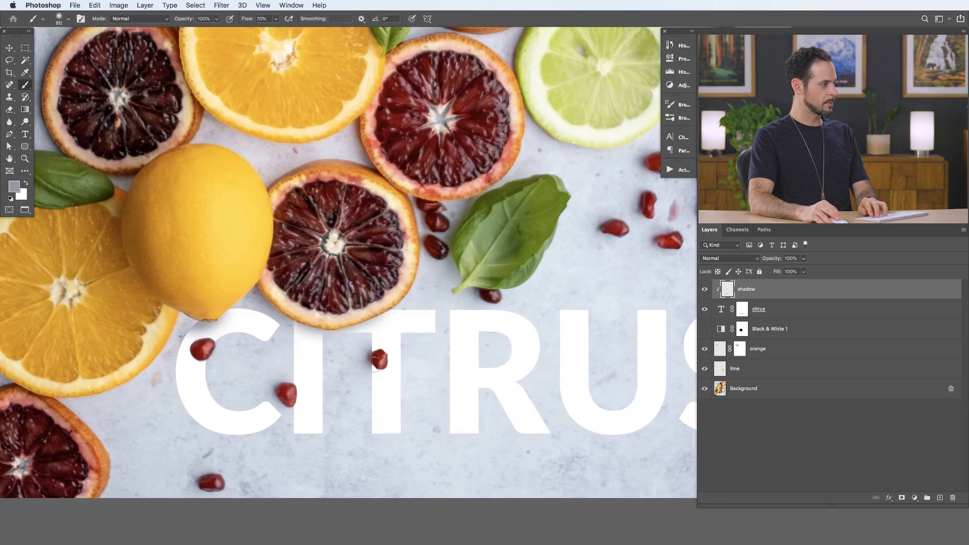
pyautogui.click(720, 262)
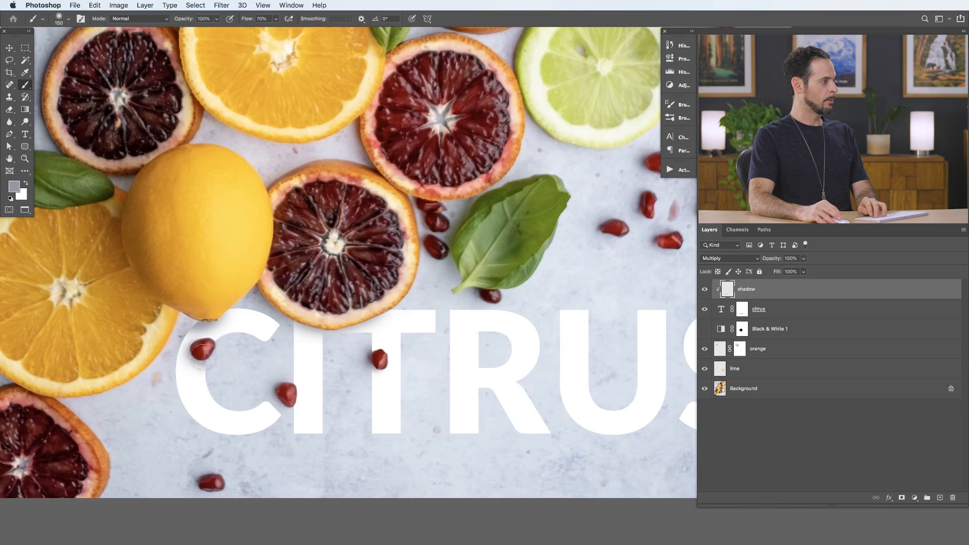
# - Add a layer mask to the shadow layer and set the flow of the black brush to 20%
pyautogui.hotkey('shift', '1')
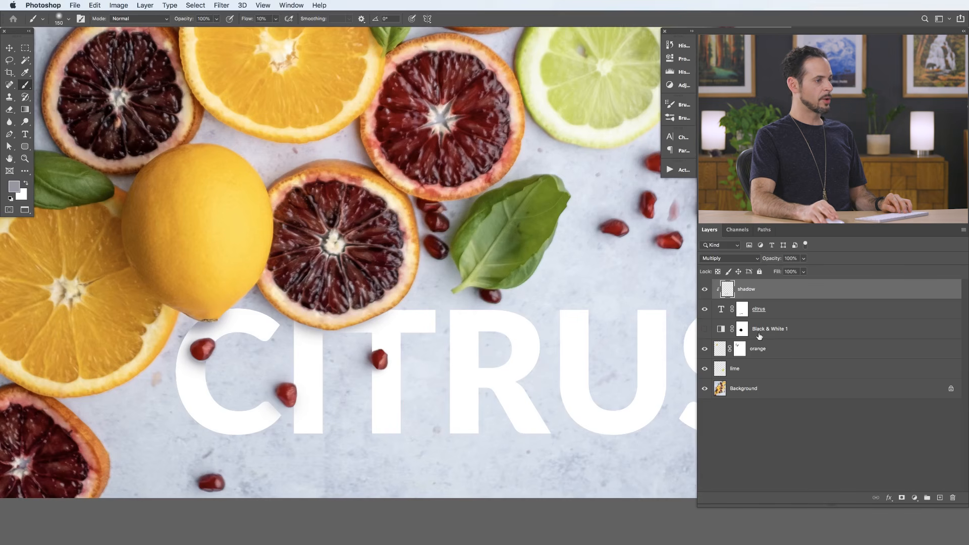
pyautogui.click(902, 498)
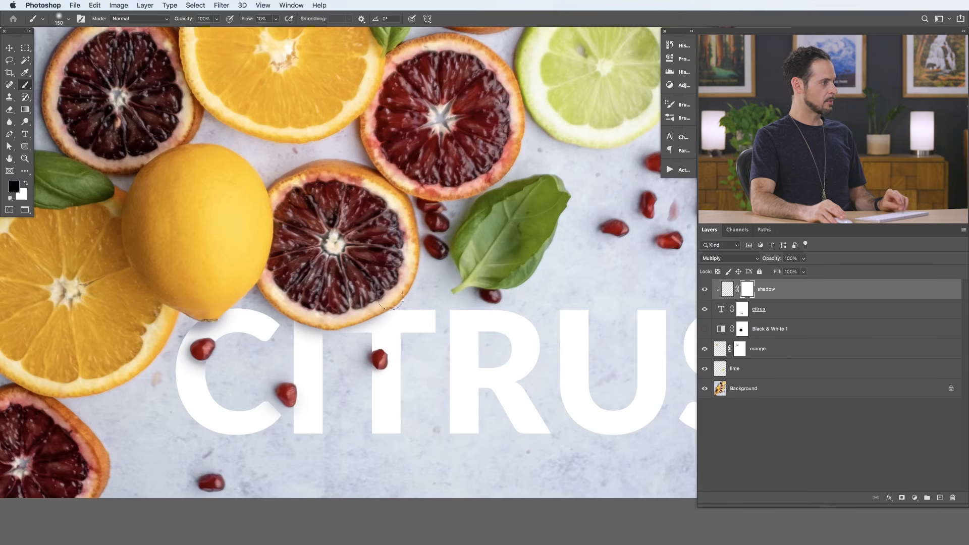
pyautogui.hotkey('shift', '2')
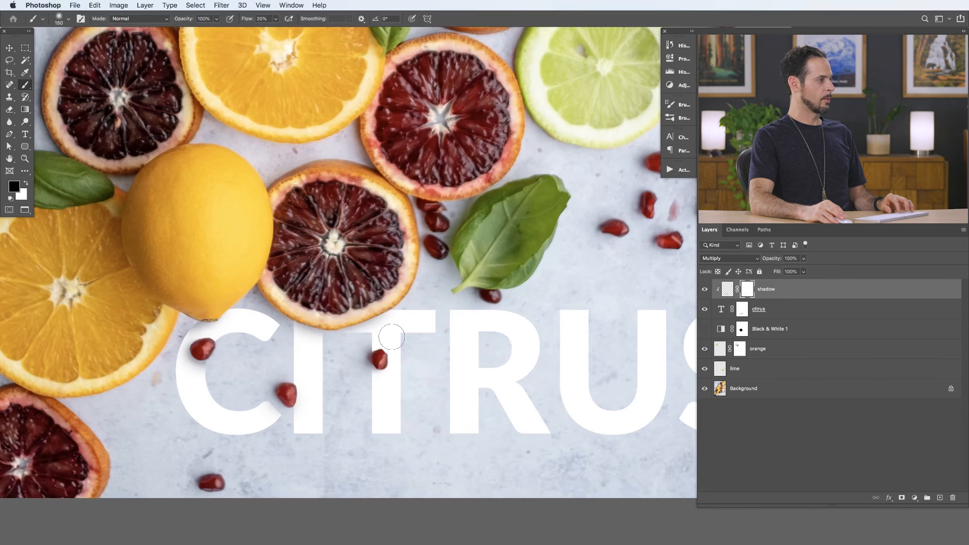
# - Toggle the clipped shadow layer off and on to compare the CITRUS text with and without its shadows
pyautogui.click(706, 290)
pyautogui.click(706, 289)
pyautogui.click(706, 289)
pyautogui.click(705, 289)
pyautogui.click(705, 289)
pyautogui.click(706, 289)
pyautogui.click(706, 290)
pyautogui.click(706, 289)
pyautogui.click(705, 290)
pyautogui.click(706, 289)
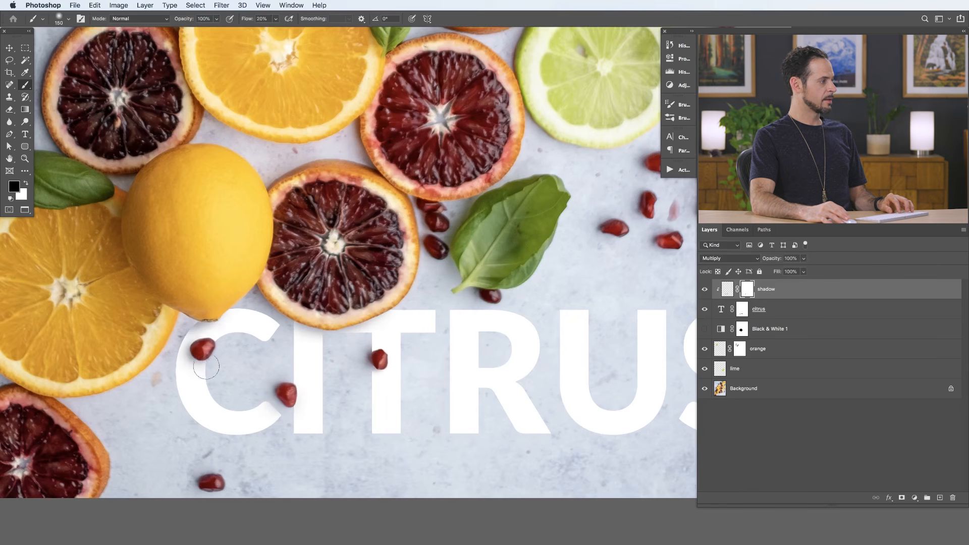
# - Hide all layers above the background, show lime and orange again, and toggle the Black & White 1 adjustment on and off
pyautogui.press('super+0')
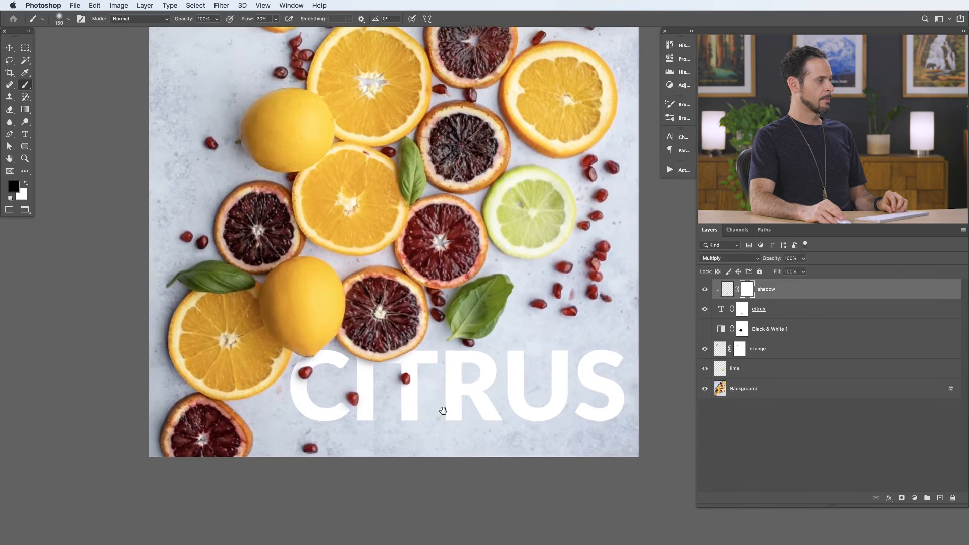
pyautogui.moveTo(443, 411); pyautogui.dragTo(424, 413)
pyautogui.moveTo(484, 410); pyautogui.dragTo(461, 410)
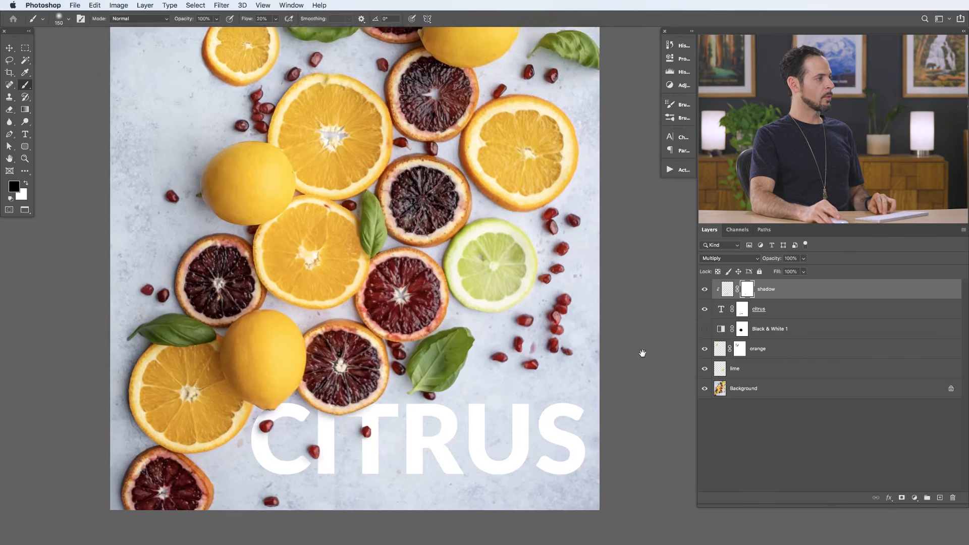
pyautogui.scroll(-3, 640, 353)
pyautogui.moveTo(593, 350); pyautogui.dragTo(580, 363)
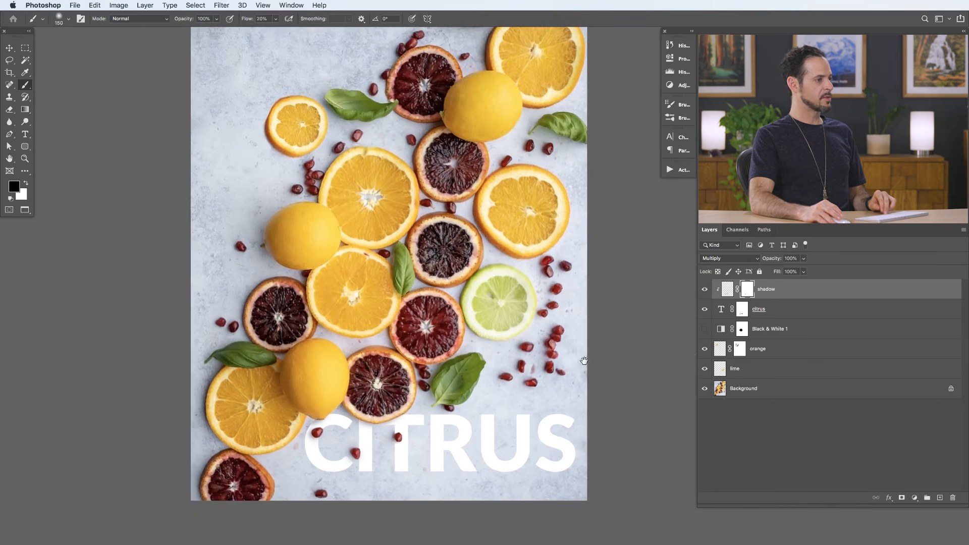
pyautogui.moveTo(705, 289); pyautogui.dragTo(706, 366)
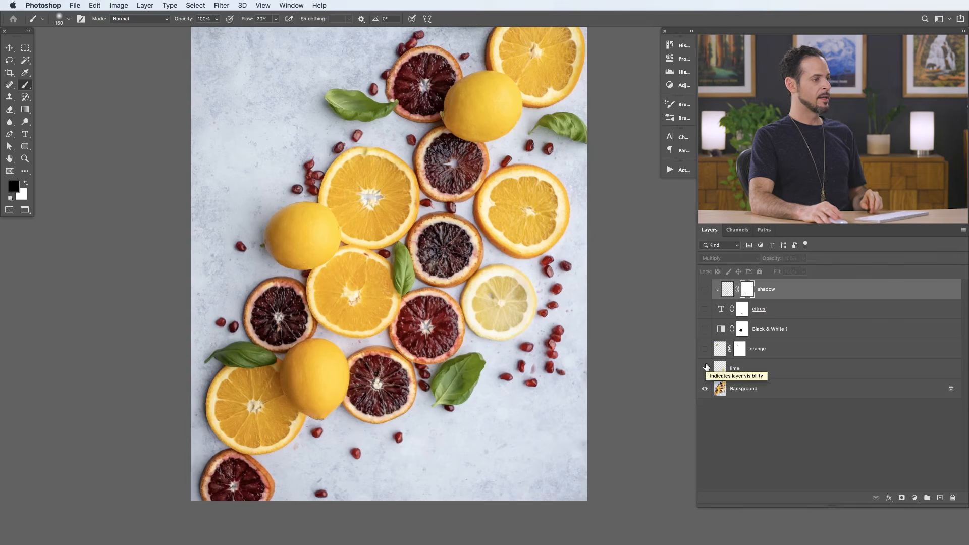
pyautogui.click(705, 368)
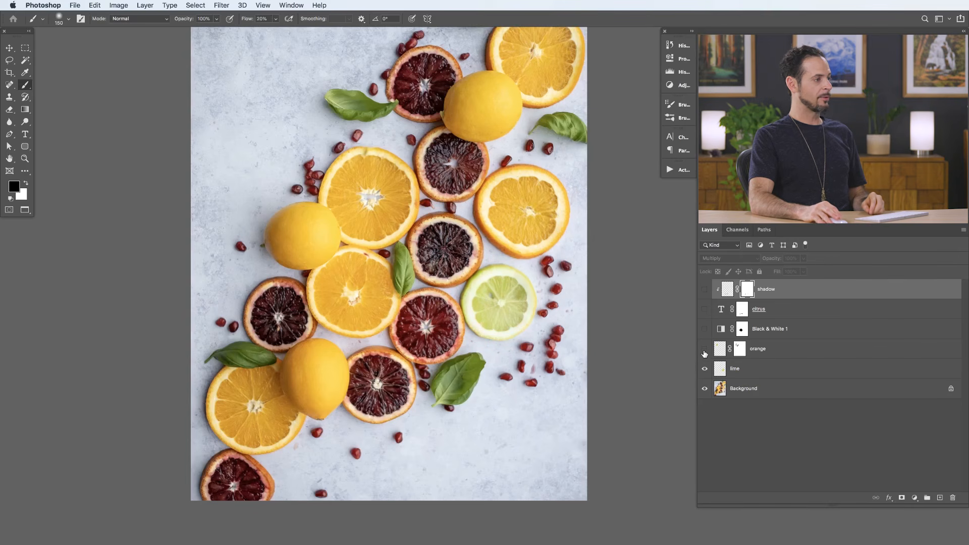
pyautogui.click(705, 349)
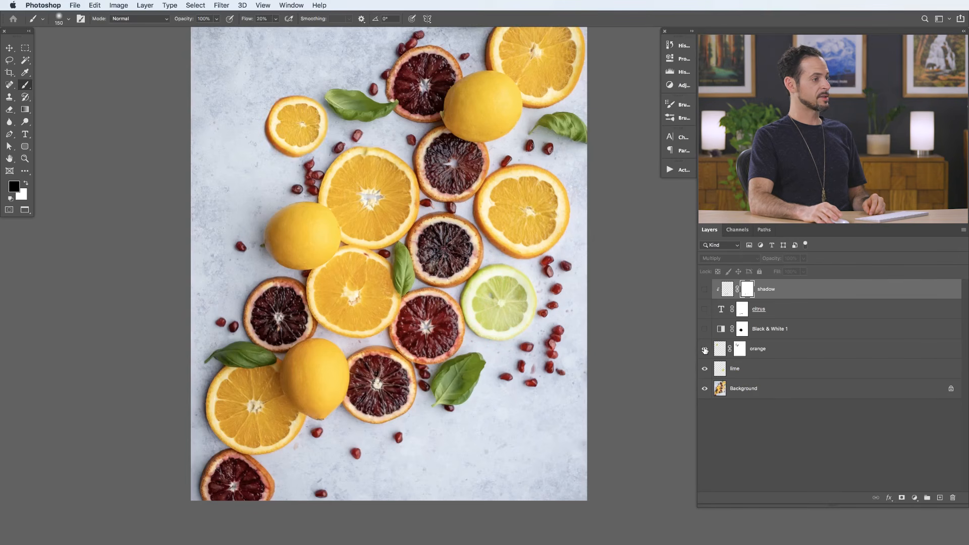
pyautogui.click(705, 329)
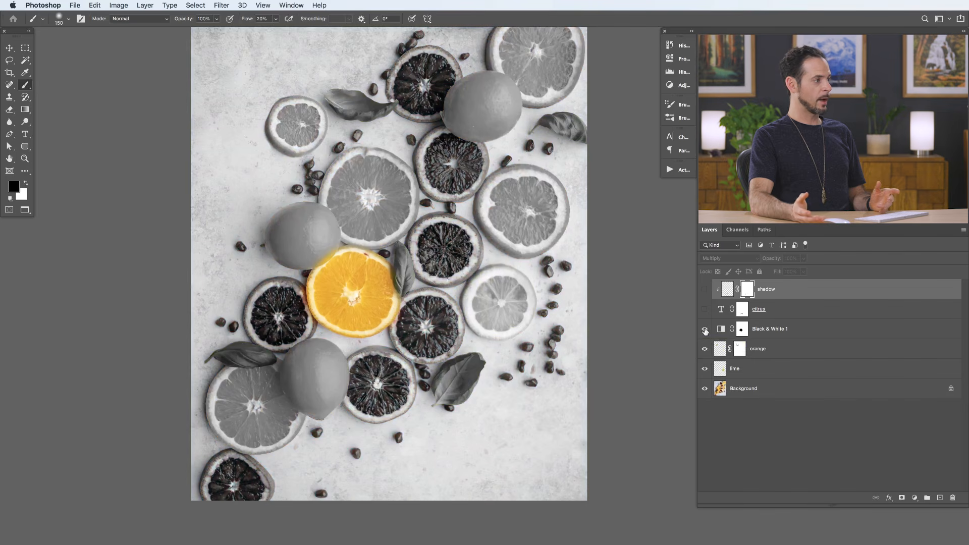
pyautogui.click(705, 330)
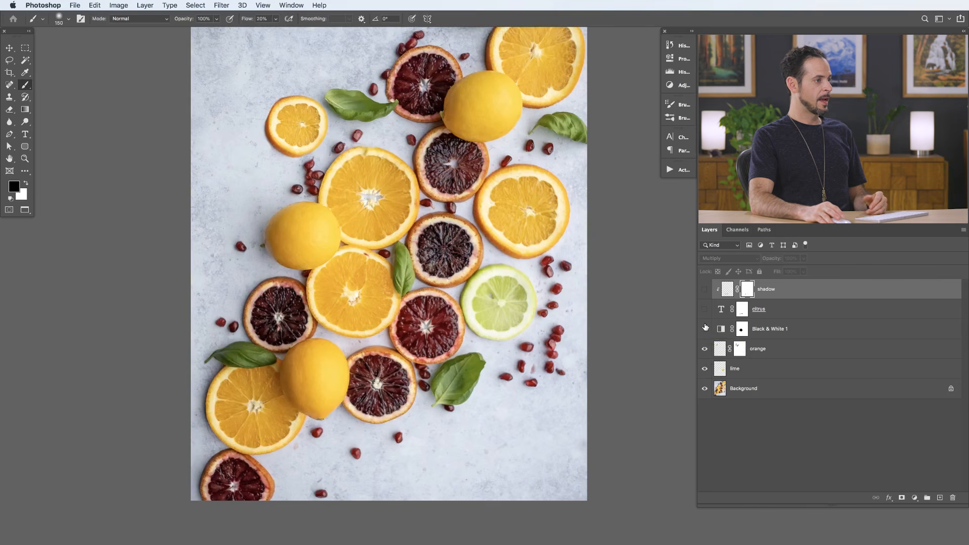
# - Show the citrus text layer and toggle its layer mask off and on to compare the masking
pyautogui.click(705, 309)
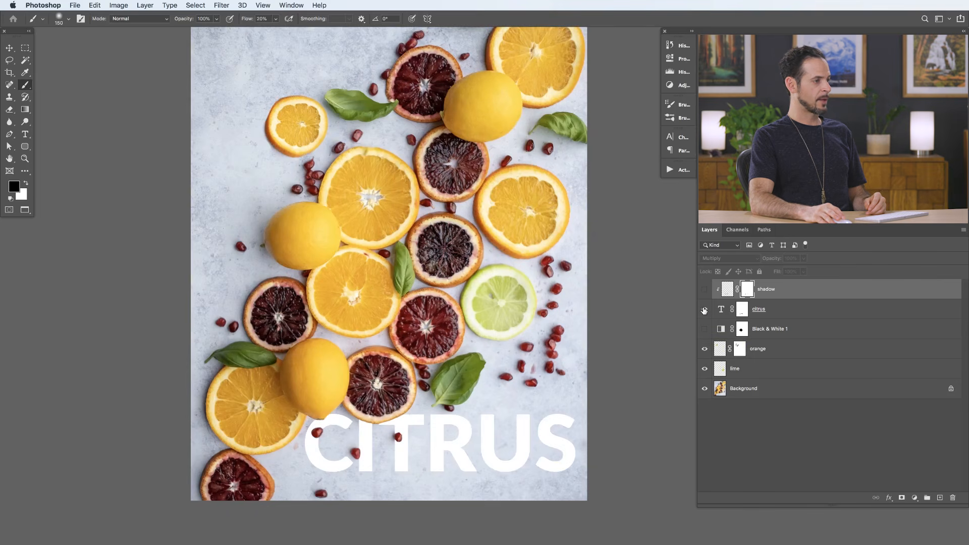
pyautogui.keyDown('shift'); pyautogui.click(741, 310); pyautogui.keyUp('shift')
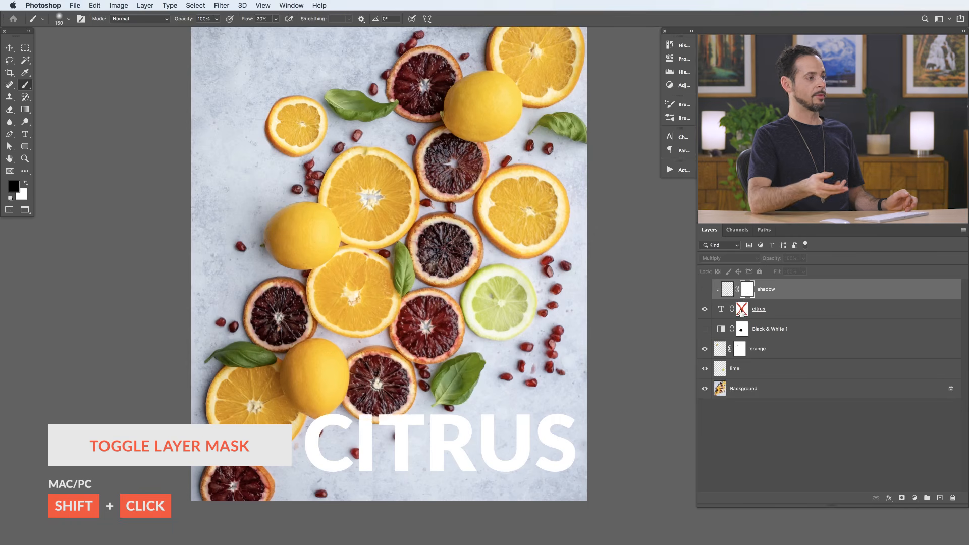
pyautogui.keyDown('shift'); pyautogui.click(741, 309); pyautogui.keyUp('shift')
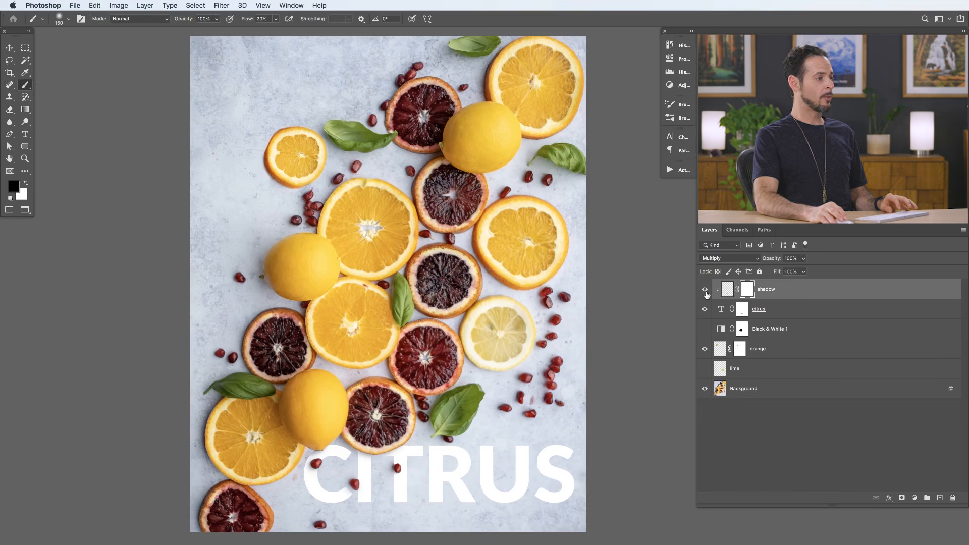
# - Toggle the citrus text layer and its clipped shadow layer off and on to compare their effect
pyautogui.click(705, 312)
pyautogui.click(705, 312)
pyautogui.click(703, 290)
pyautogui.click(704, 291)
# - Group the shadow and citrus layers as "Text" and give the group a red colour label
pyautogui.moveTo(612, 356); pyautogui.dragTo(622, 325)
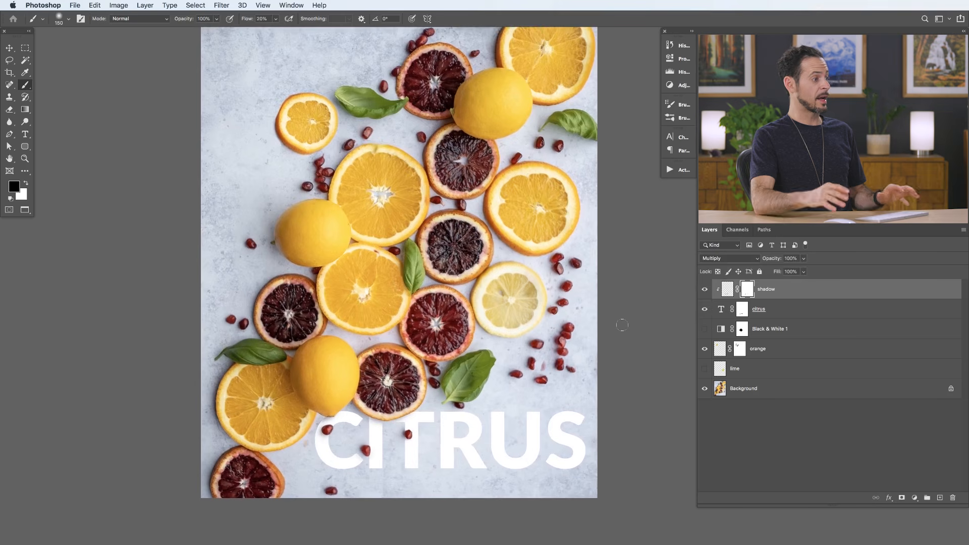
pyautogui.keyDown('super'); pyautogui.click(803, 311); pyautogui.keyUp('super')
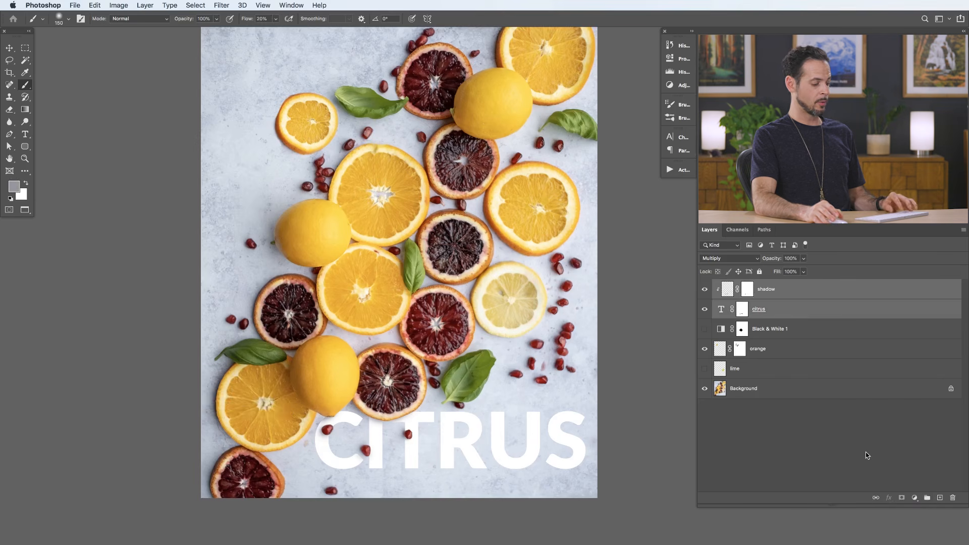
pyautogui.press('super+g')
pyautogui.doubleClick(740, 285)
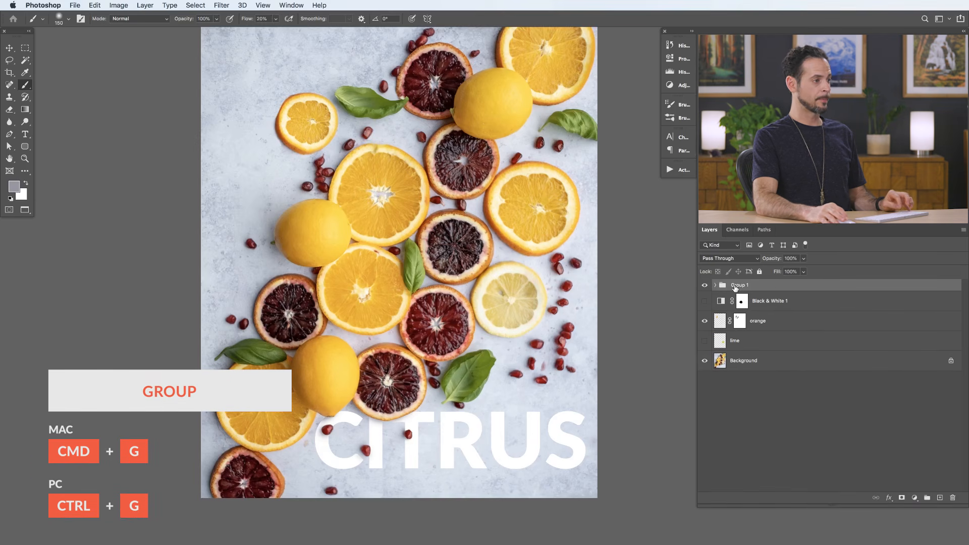
pyautogui.write('Text')
pyautogui.press('Return')
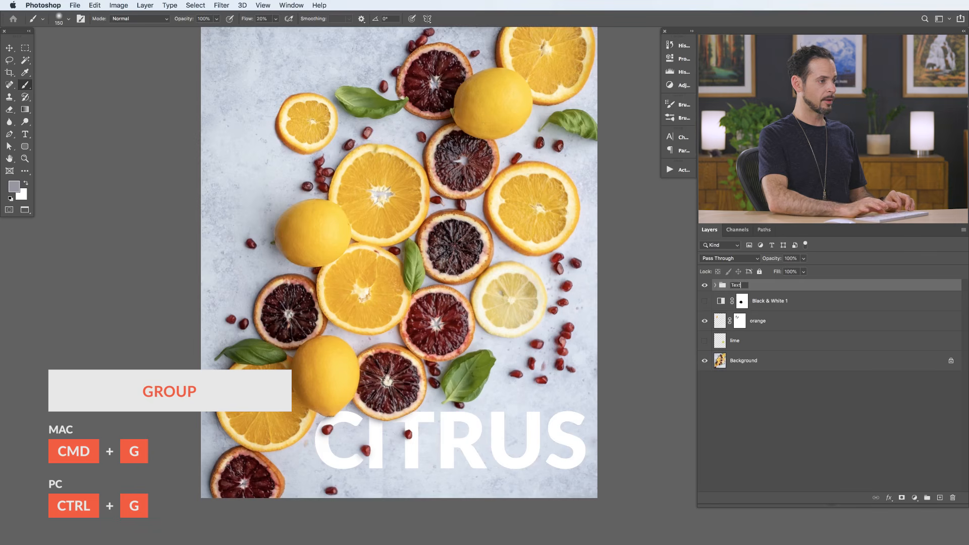
pyautogui.rightClick(705, 287)
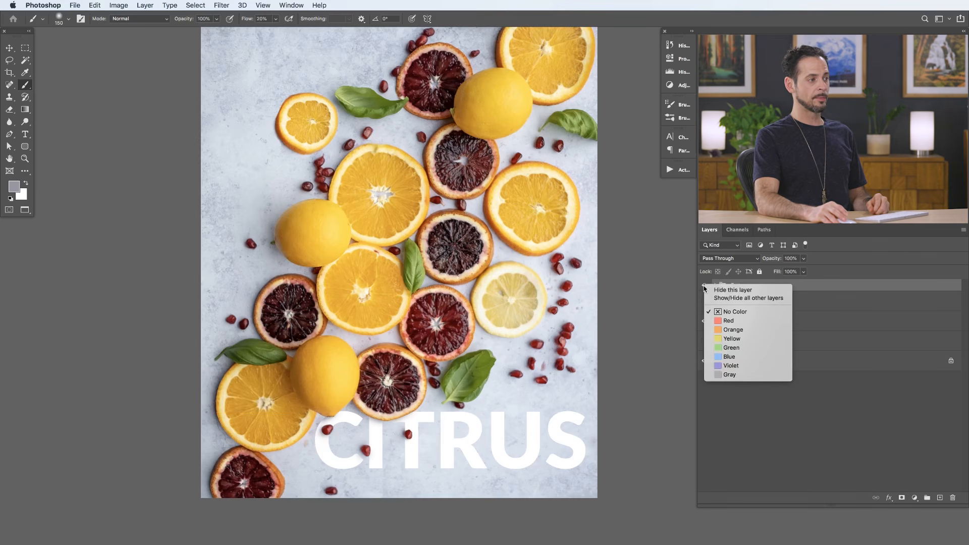
pyautogui.click(729, 321)
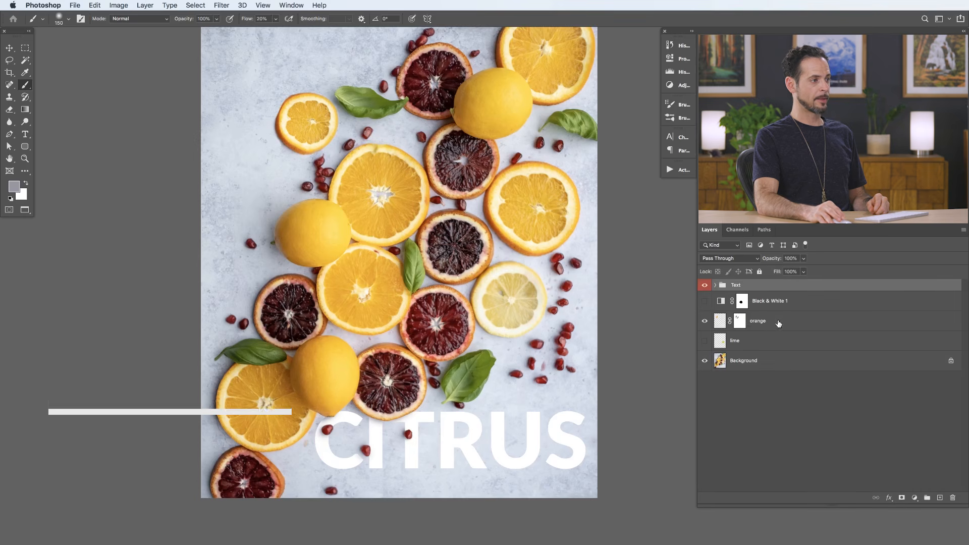
# - Put the orange layer into its own group named "Orange"
pyautogui.press('super+g')
pyautogui.doubleClick(738, 317)
pyautogui.write('Orange')
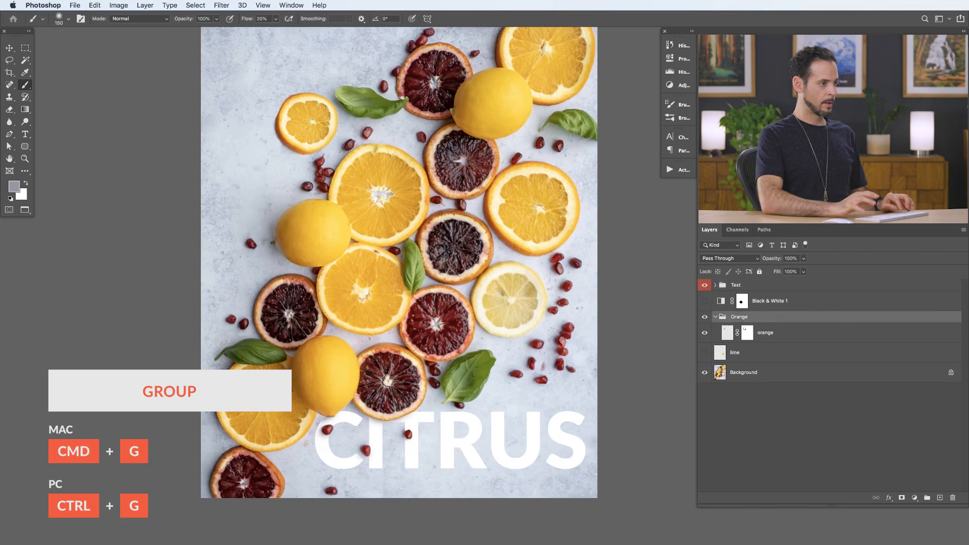
pyautogui.press('Return')
# - Label the Orange group with the orange colour, collapse it and move it above the Black & White 1 adjustment
pyautogui.rightClick(704, 319)
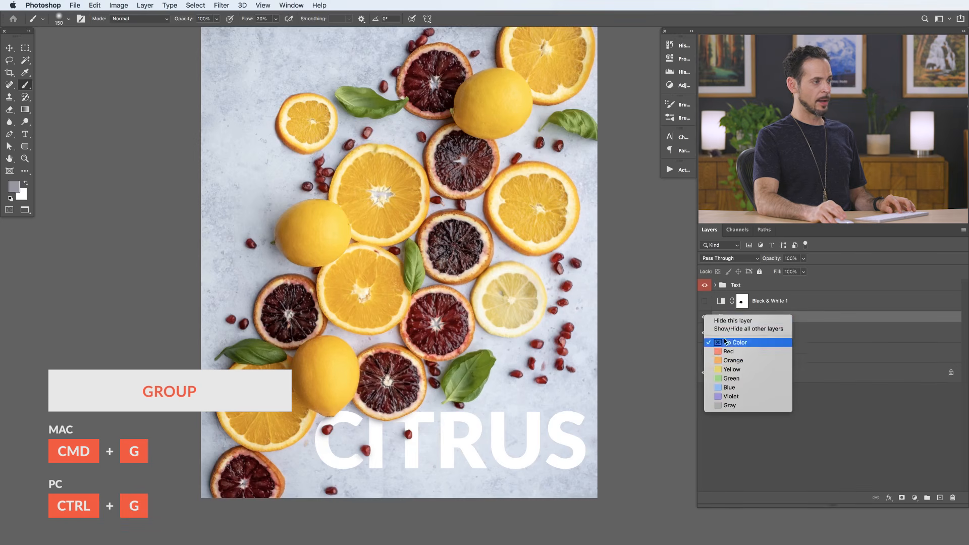
pyautogui.click(730, 361)
pyautogui.click(715, 317)
pyautogui.moveTo(764, 319); pyautogui.dragTo(764, 295)
# - Group the Black & White 1 and lime layers as "Unused" and give the group a yellow colour label
pyautogui.click(771, 319)
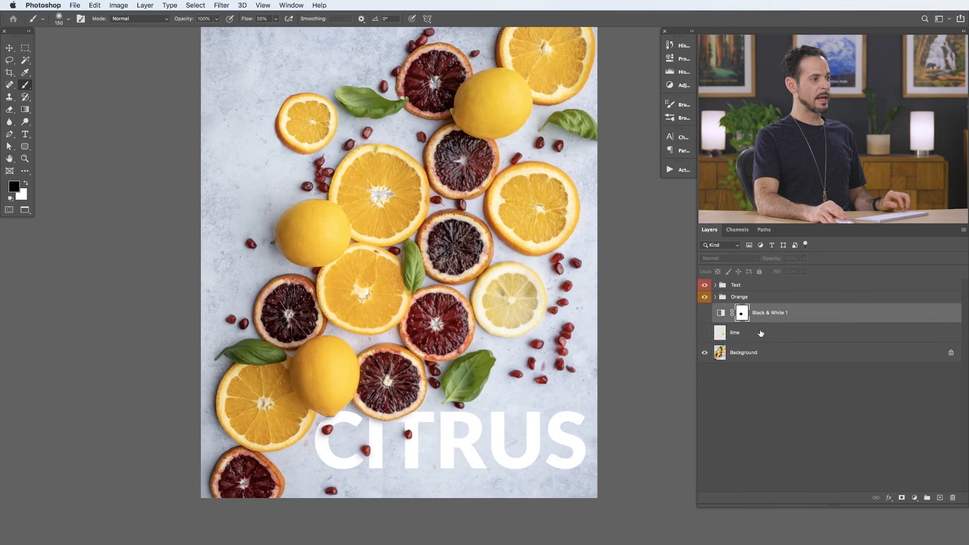
pyautogui.keyDown('shift'); pyautogui.click(755, 336); pyautogui.keyUp('shift')
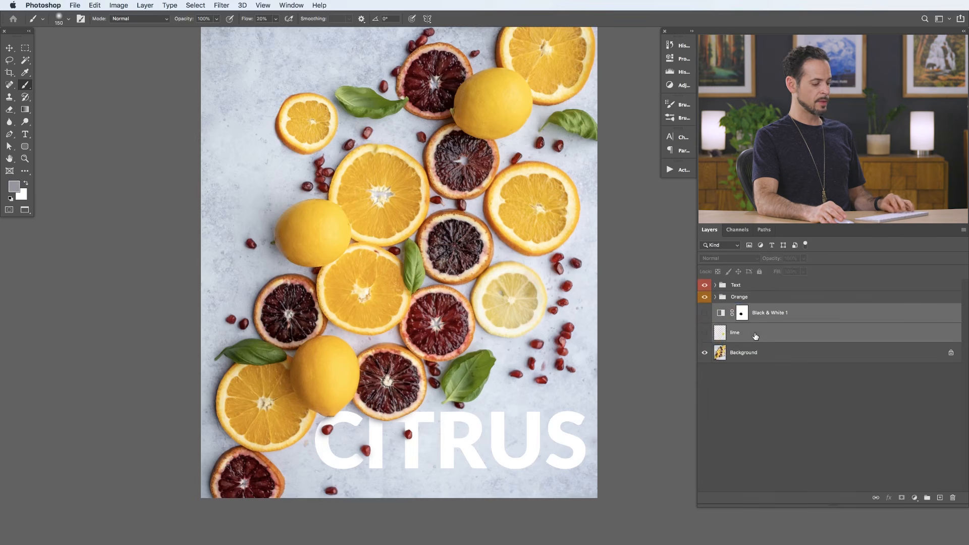
pyautogui.press('super+g')
pyautogui.doubleClick(740, 309)
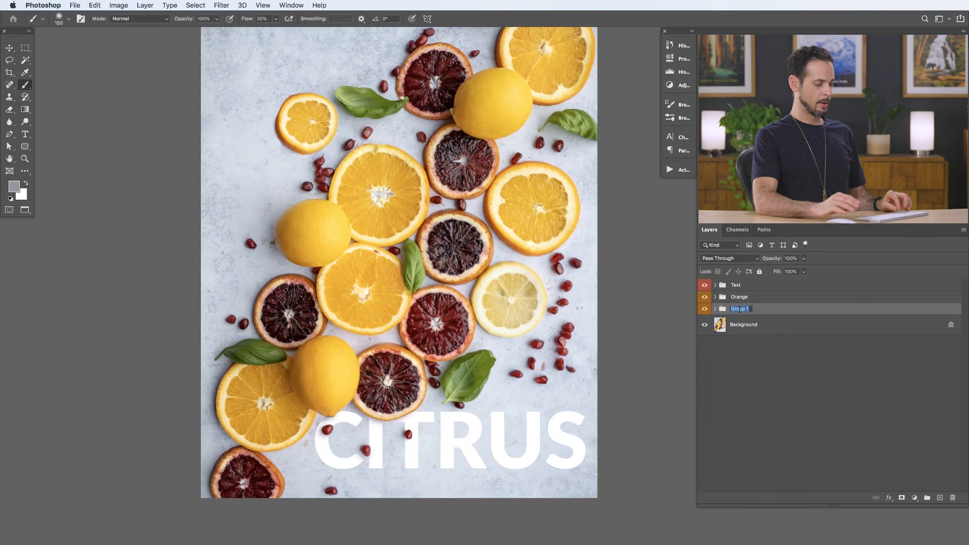
pyautogui.write('Unused')
pyautogui.press('Return')
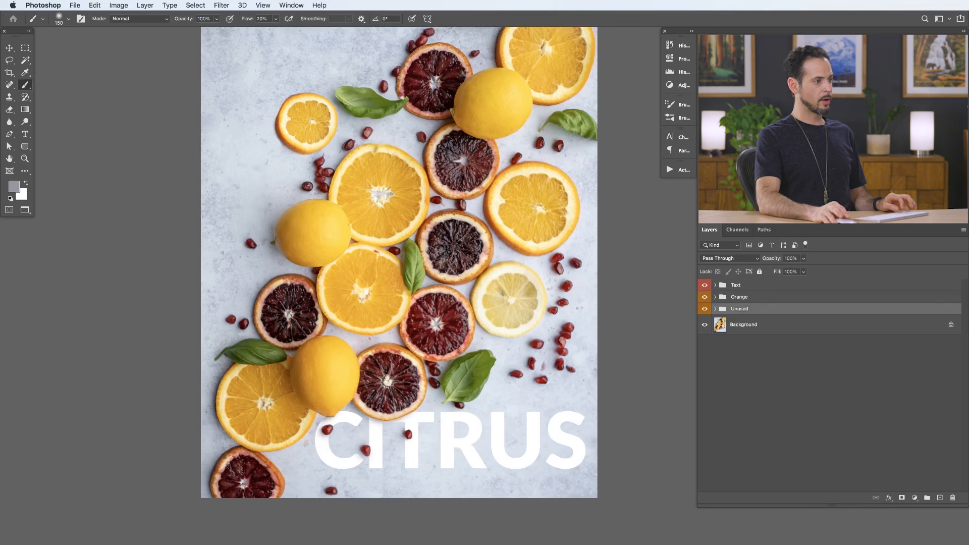
pyautogui.rightClick(711, 311)
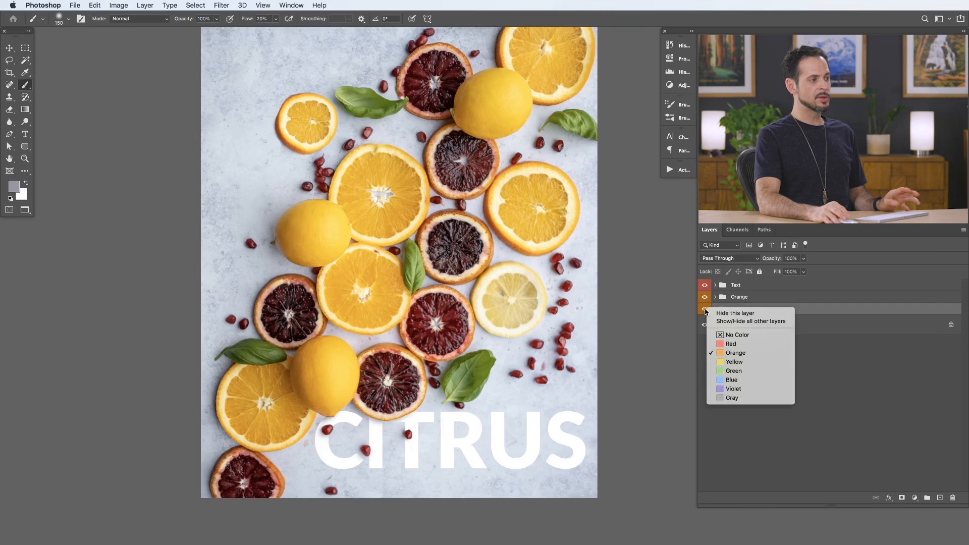
pyautogui.click(738, 361)
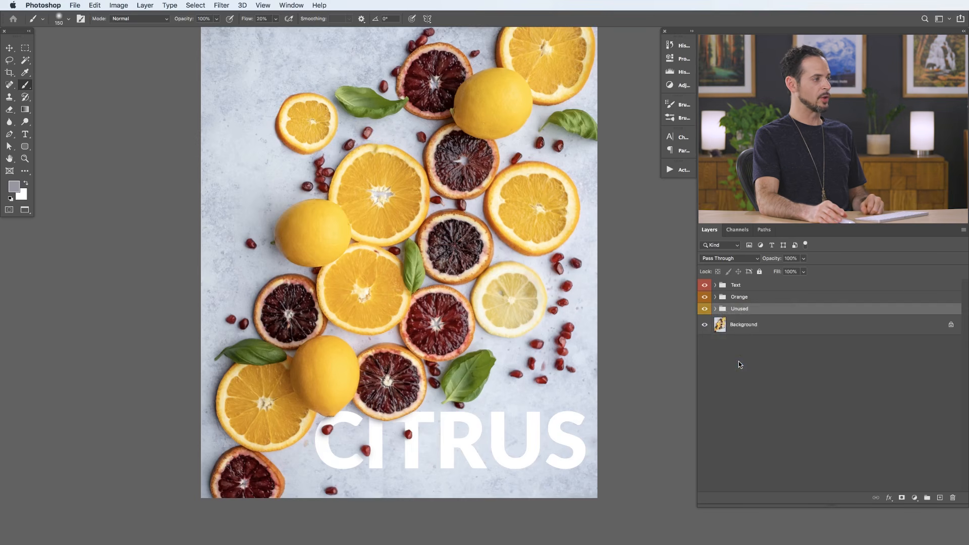
# - Look inside the Text and Orange groups and toggle each group's visibility off and on
pyautogui.moveTo(545, 414); pyautogui.dragTo(543, 428)
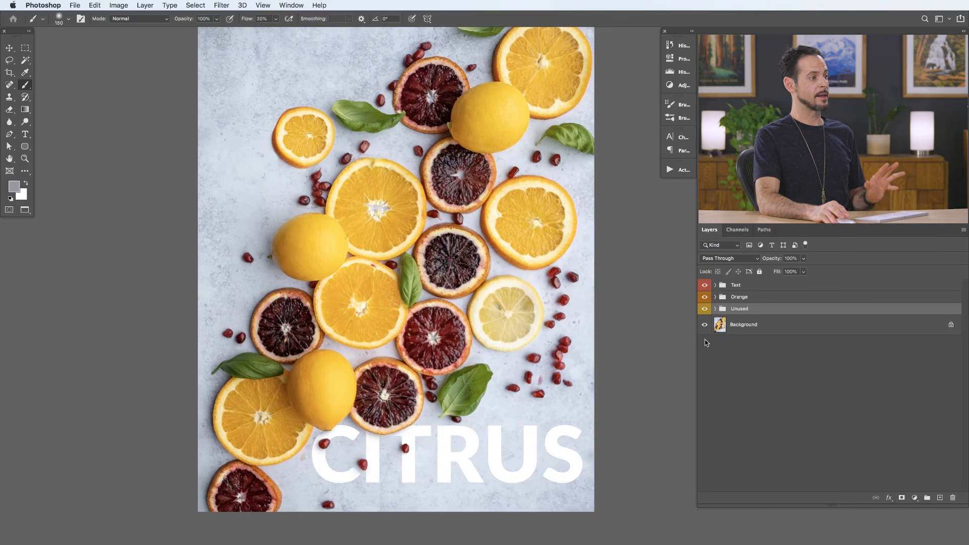
pyautogui.click(715, 286)
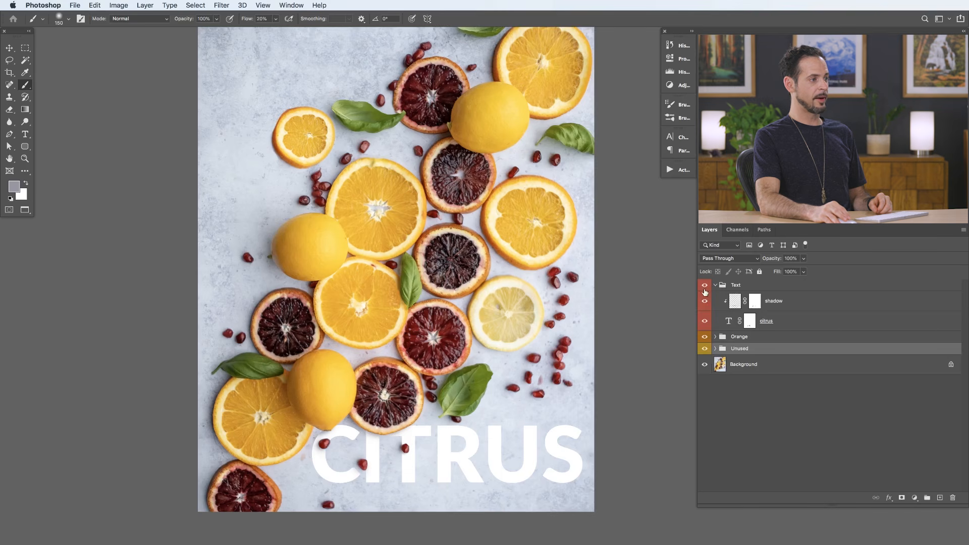
pyautogui.click(715, 286)
pyautogui.click(705, 286)
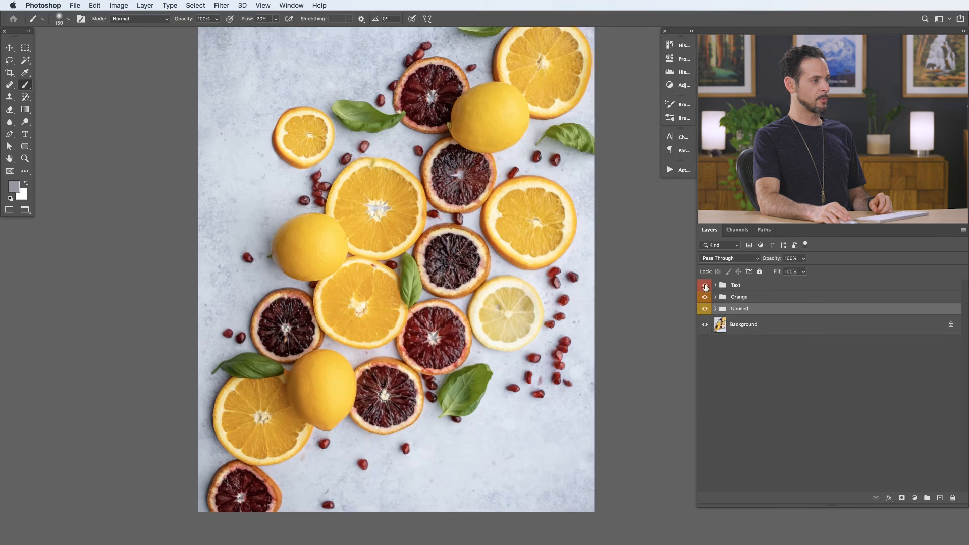
pyautogui.click(704, 286)
pyautogui.click(715, 298)
pyautogui.click(715, 297)
pyautogui.click(705, 297)
pyautogui.click(705, 299)
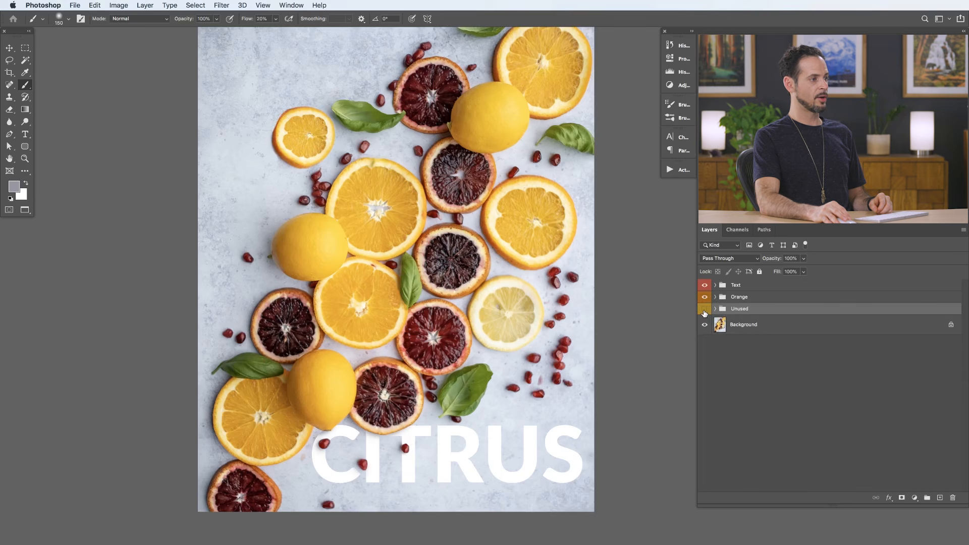
# - Turn on the Black & White 1 and lime layers inside the Unused group, then hide and collapse the whole group
pyautogui.click(715, 308)
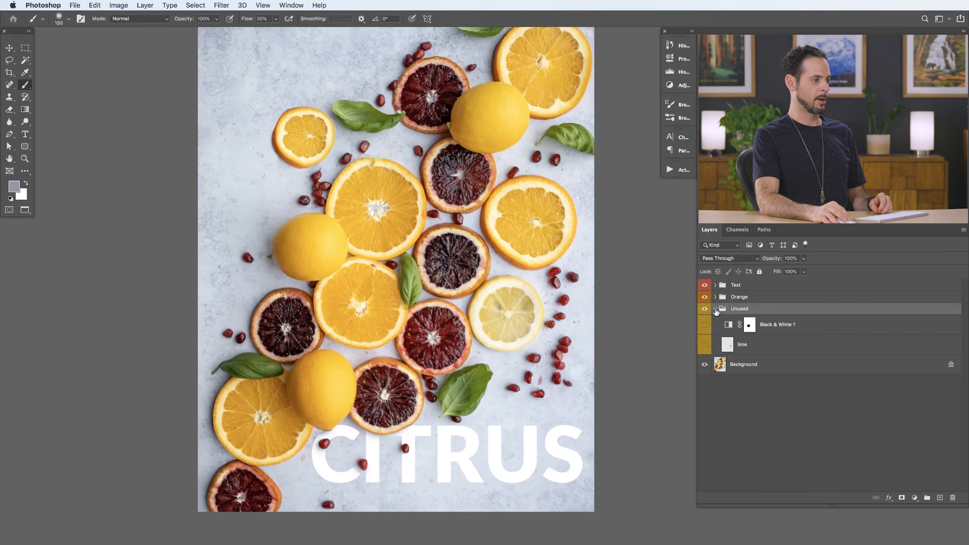
pyautogui.click(705, 345)
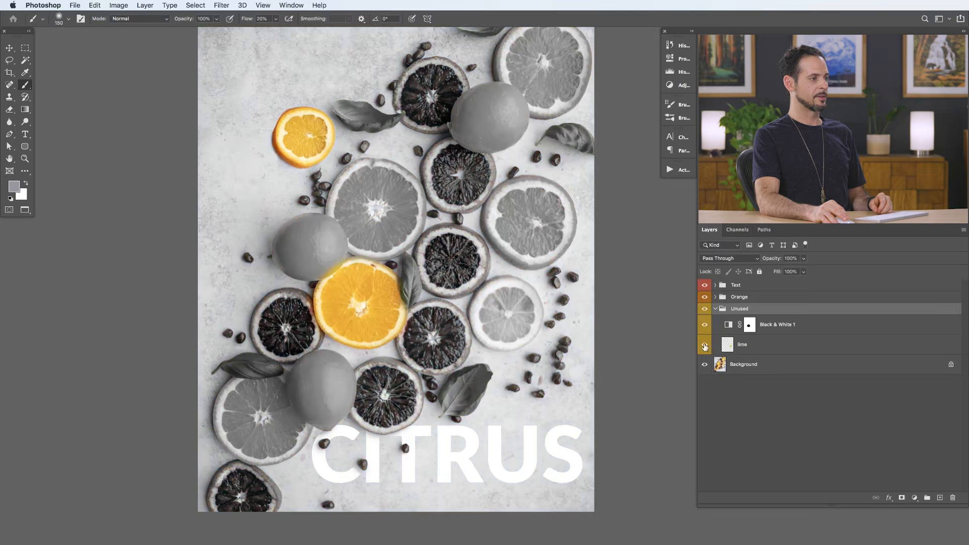
pyautogui.click(705, 309)
pyautogui.click(715, 309)
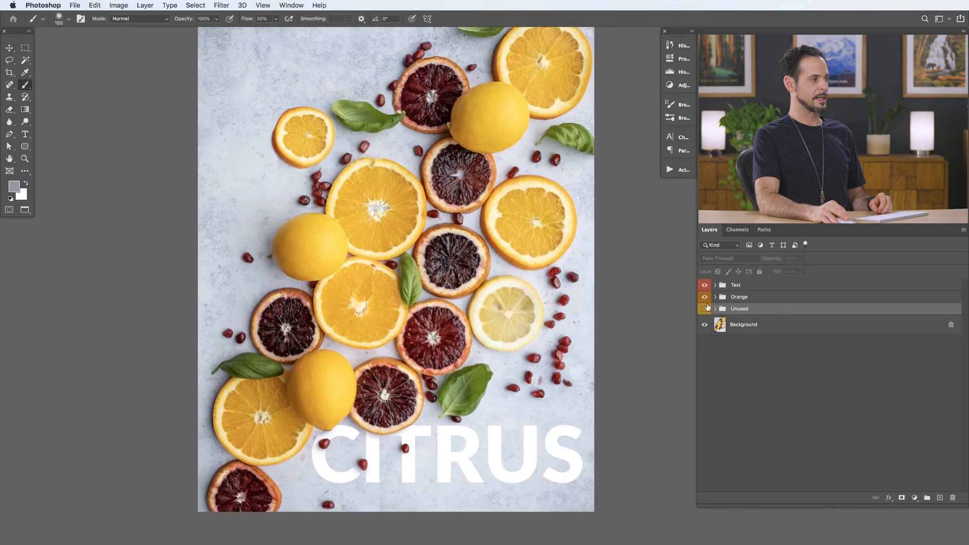
pyautogui.moveTo(546, 312); pyautogui.dragTo(560, 328)
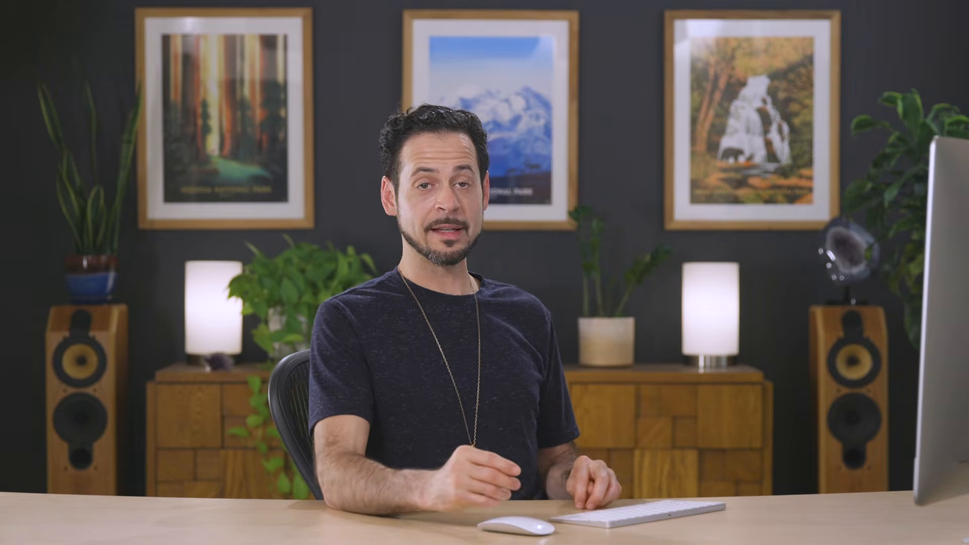